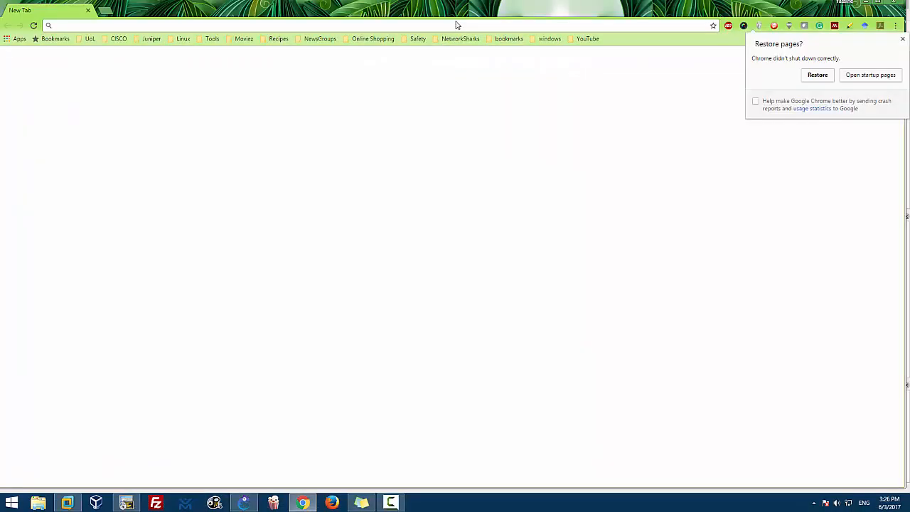
{"action": "type", "text": "g"}
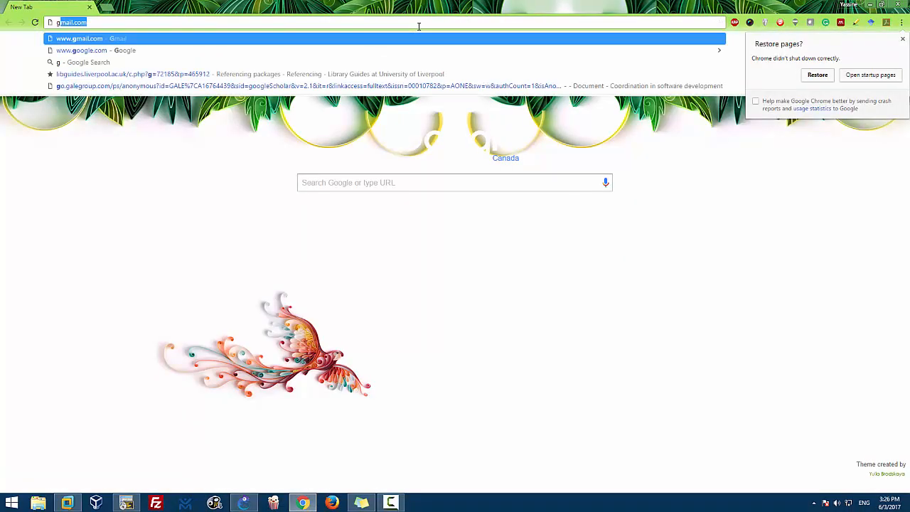
{"action": "type", "text": "ns3"}
{"action": "key", "text": "ctrl+Return"}
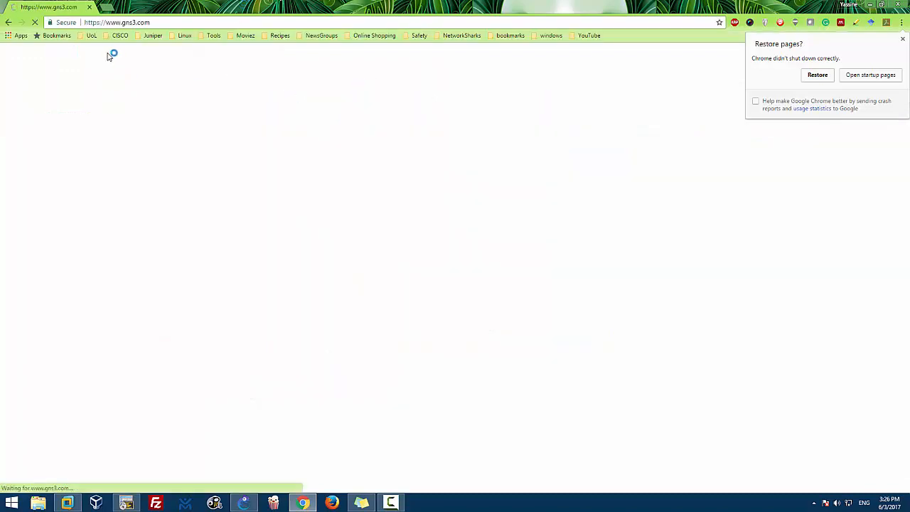
{"action": "left_click", "coordinate": [904, 40]}
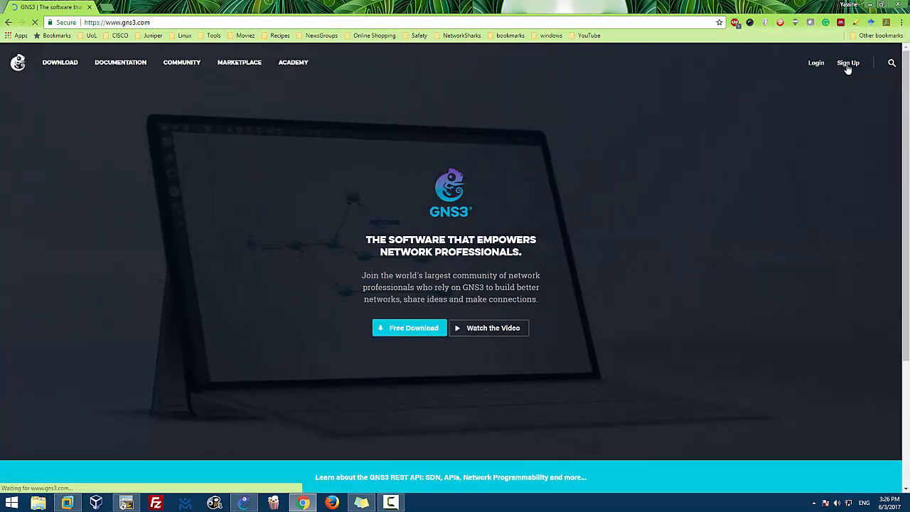
- Try to log in to the GNS3 community with a saved username and password, and close the login form
{"action": "left_click", "coordinate": [839, 68]}
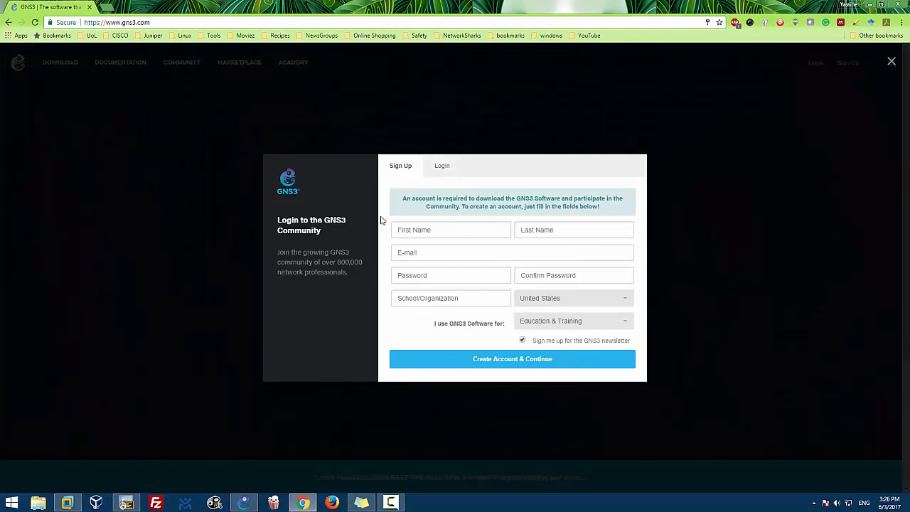
{"action": "left_click", "coordinate": [443, 167]}
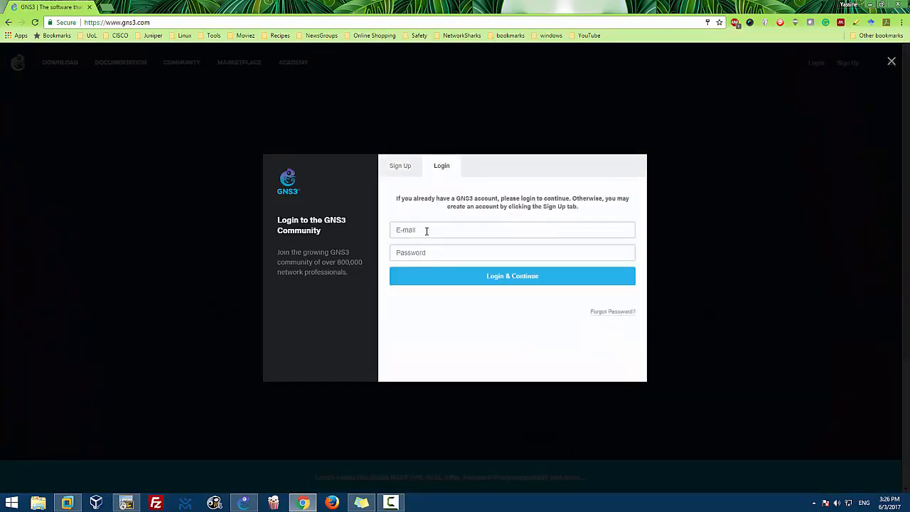
{"action": "left_click", "coordinate": [427, 230]}
{"action": "left_click", "coordinate": [433, 291]}
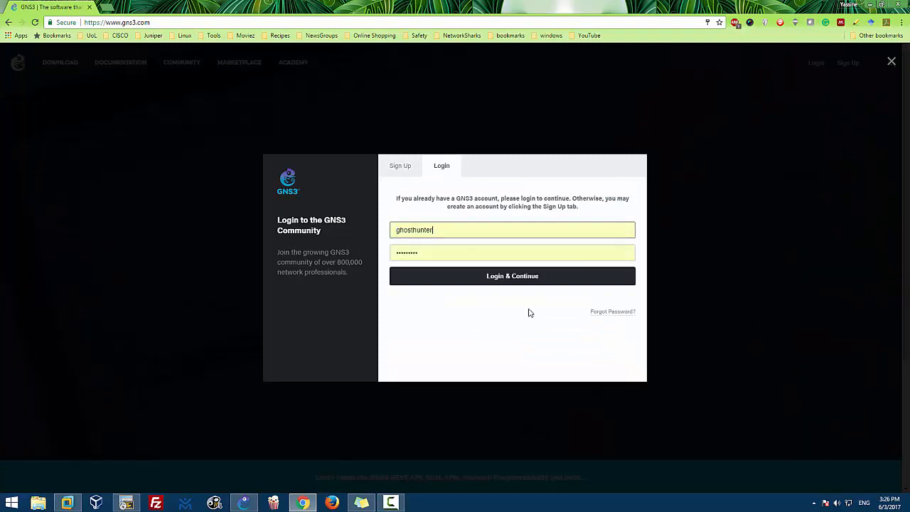
{"action": "left_click", "coordinate": [496, 280]}
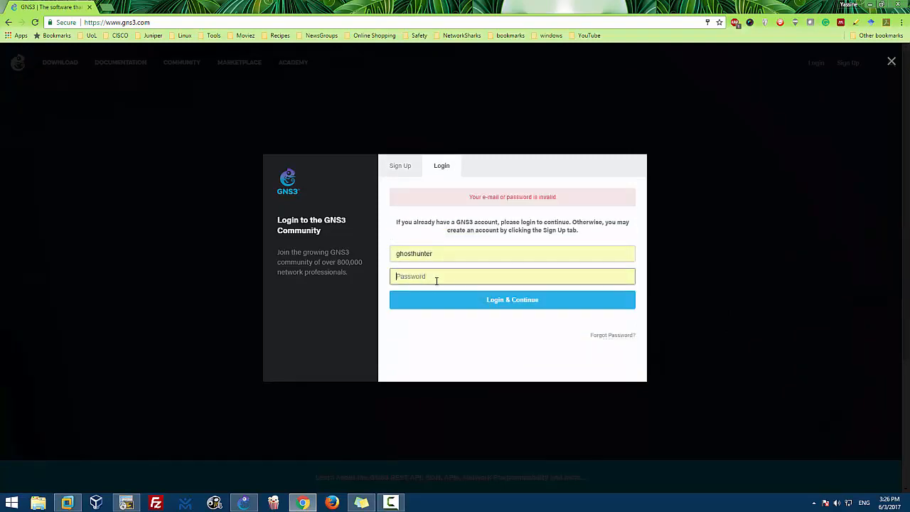
{"action": "left_click", "coordinate": [436, 279]}
{"action": "left_click", "coordinate": [423, 231]}
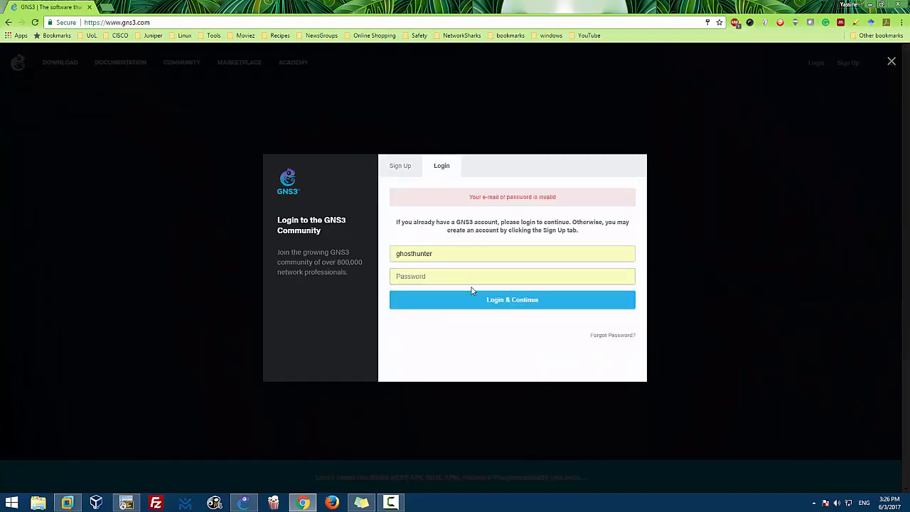
{"action": "left_click", "coordinate": [106, 110]}
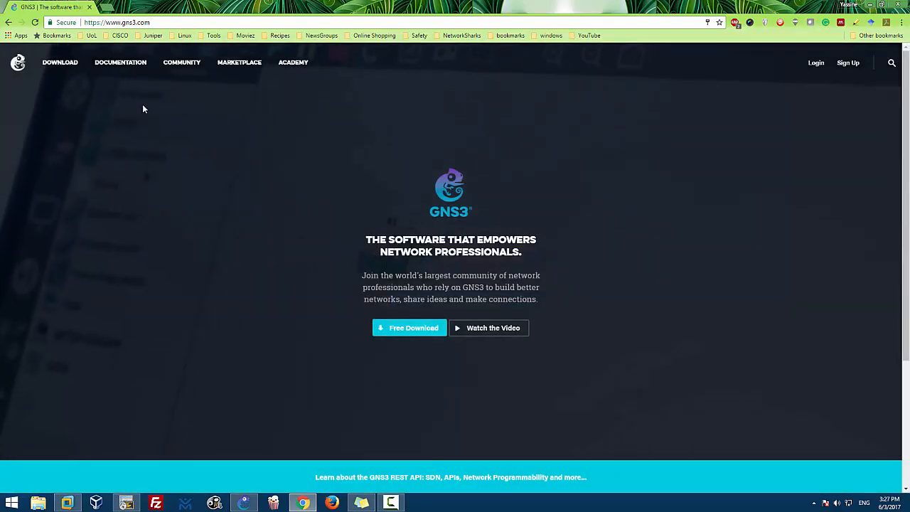
- Open the GNS3 2.0.2 download options, logging in with the saved account e-mail and password, and close the installer selection
{"action": "left_click", "coordinate": [120, 63]}
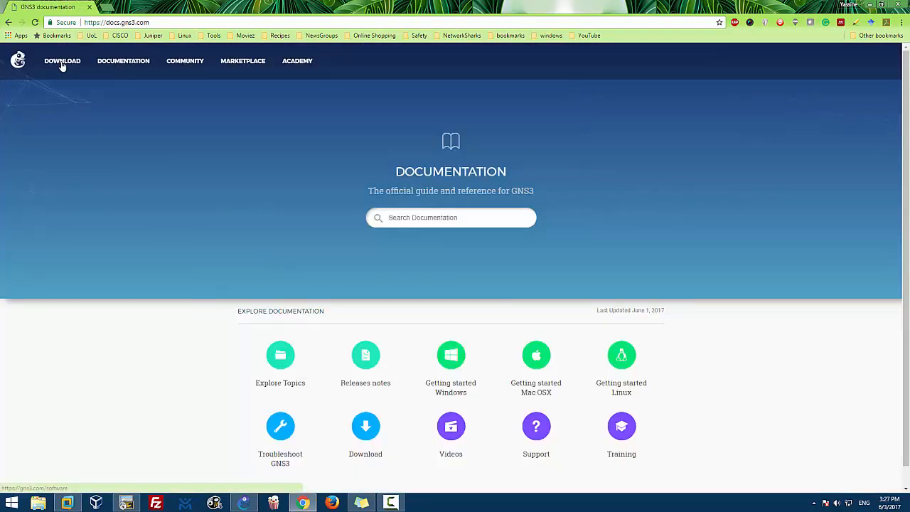
{"action": "left_click", "coordinate": [63, 64]}
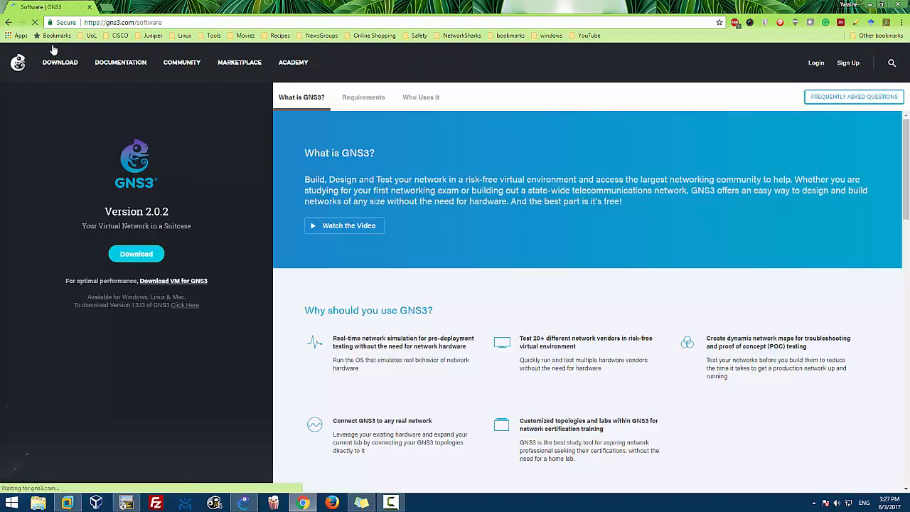
{"action": "left_click", "coordinate": [136, 254]}
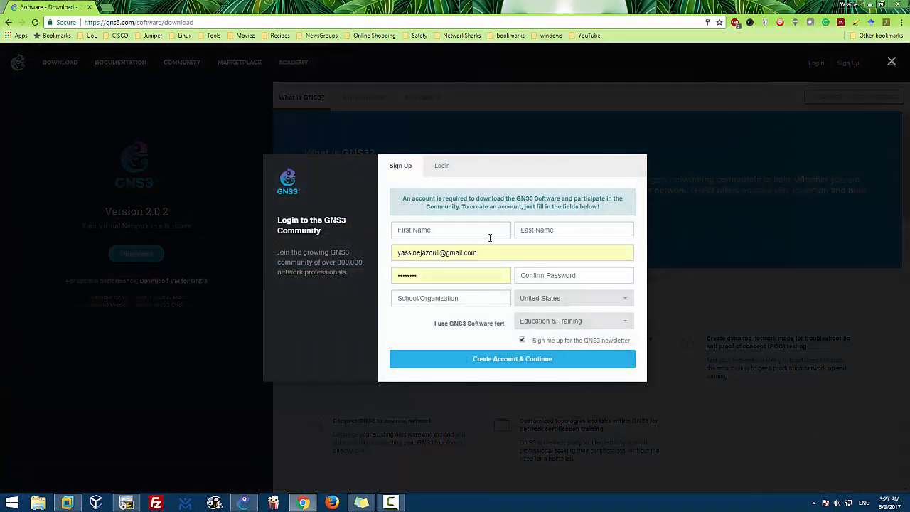
{"action": "left_click", "coordinate": [437, 166]}
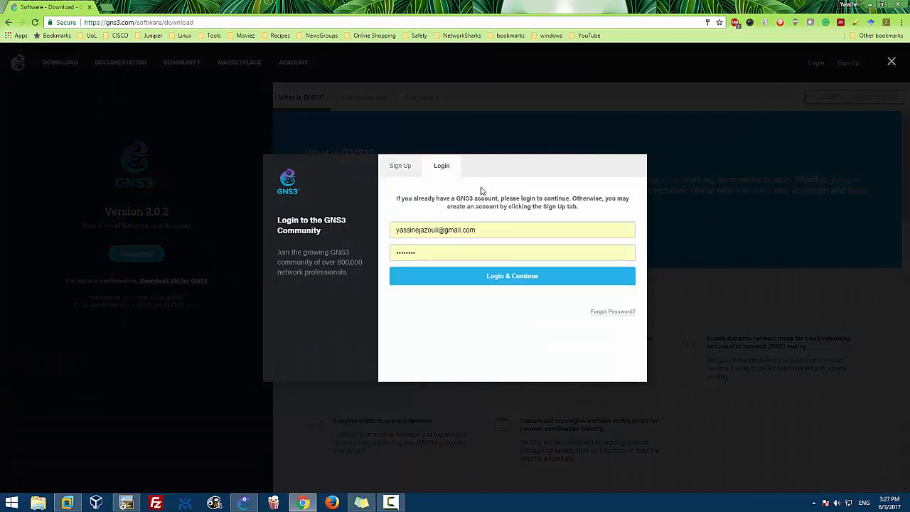
{"action": "left_click", "coordinate": [446, 282]}
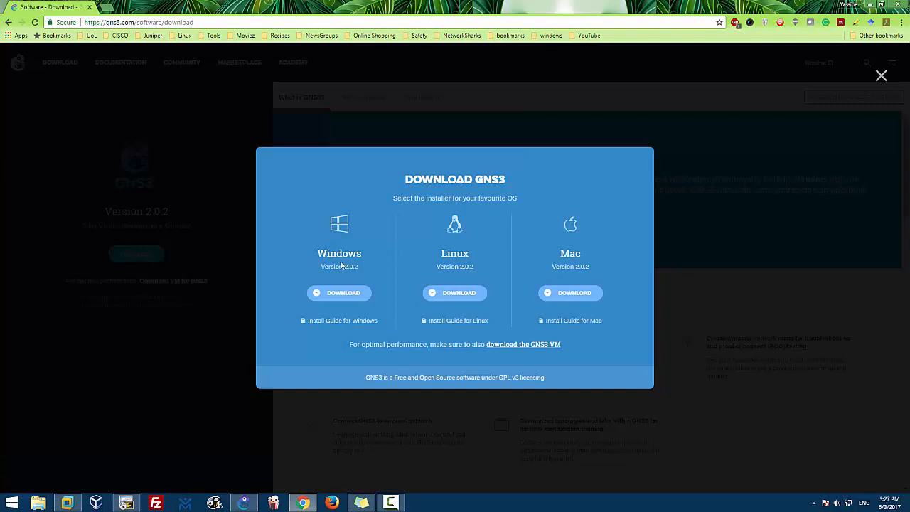
{"action": "left_click", "coordinate": [354, 298]}
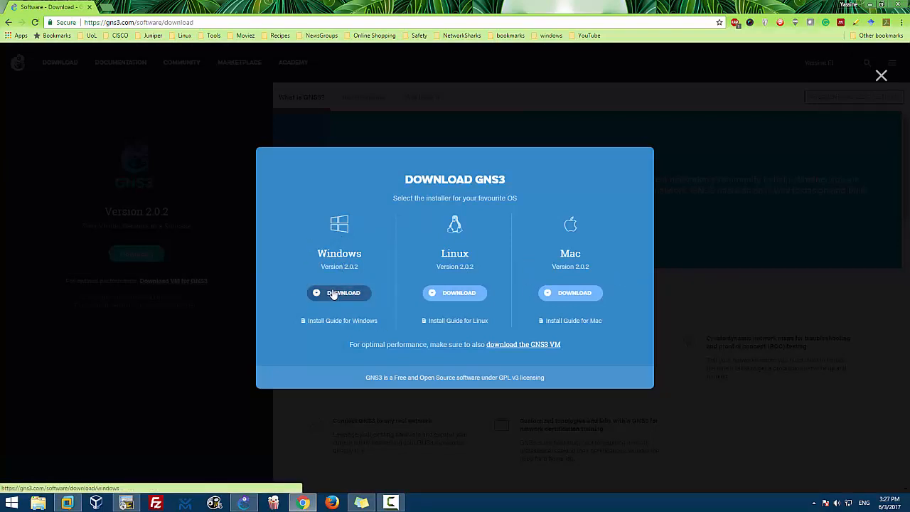
{"action": "left_click", "coordinate": [881, 76]}
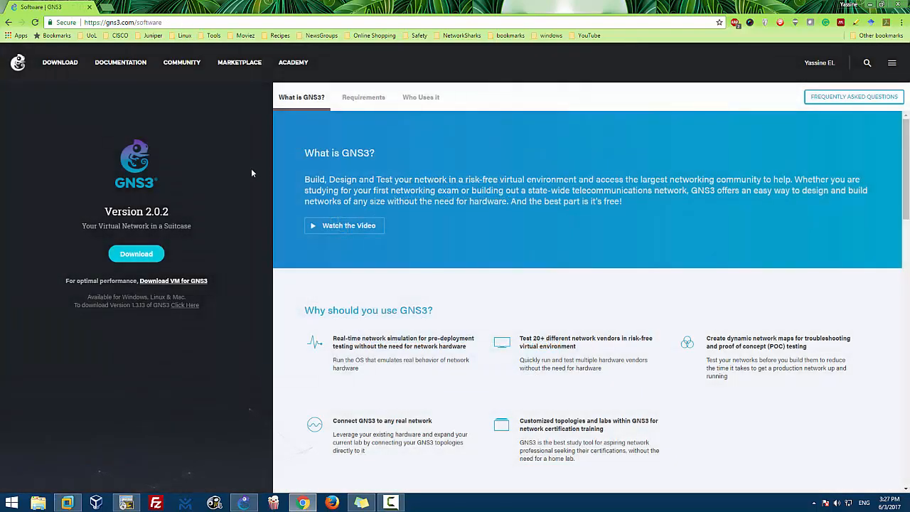
- Switch to GNS3 and add a c7200 router to the middle of the empty workspace
{"action": "left_click", "coordinate": [244, 502]}
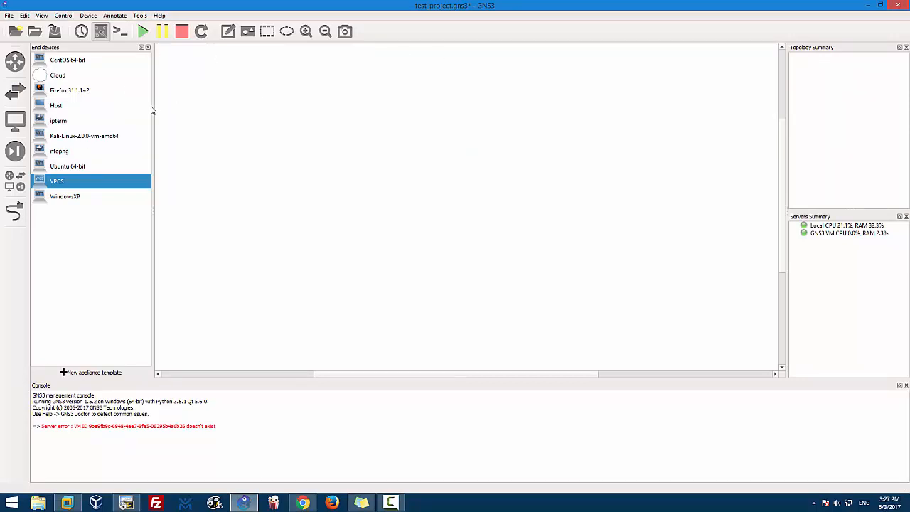
{"action": "left_click", "coordinate": [15, 61]}
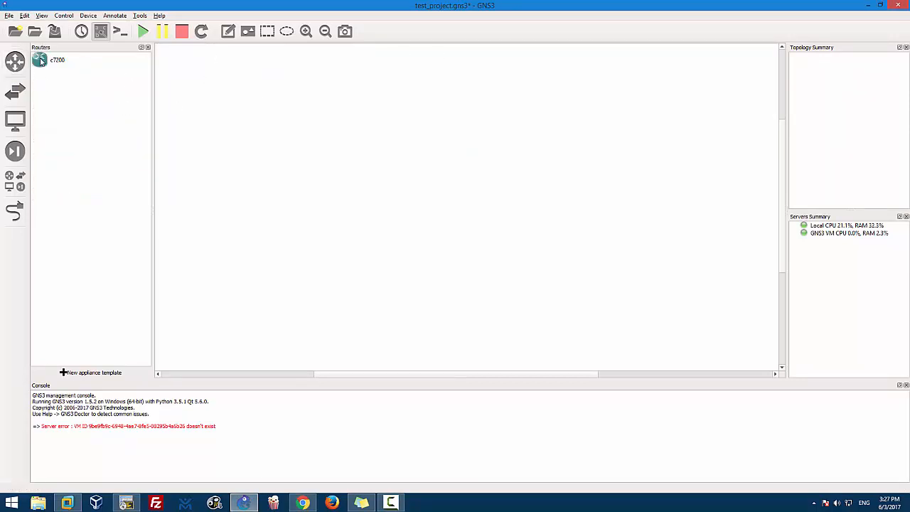
{"action": "left_click", "coordinate": [44, 64]}
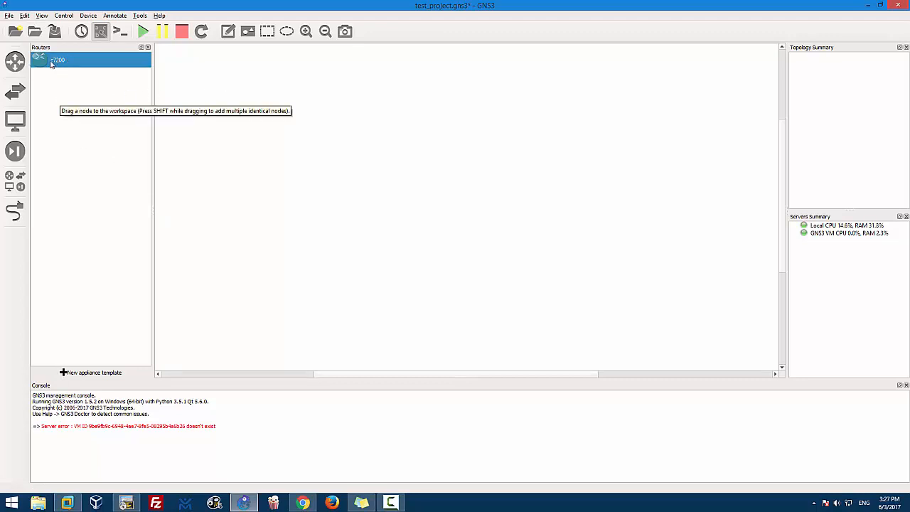
{"action": "left_click_drag", "start_coordinate": [51, 63], "coordinate": [369, 183]}
- Add an Ethernet switch to the right of router R1, hosted on the local server
{"action": "left_click", "coordinate": [15, 90]}
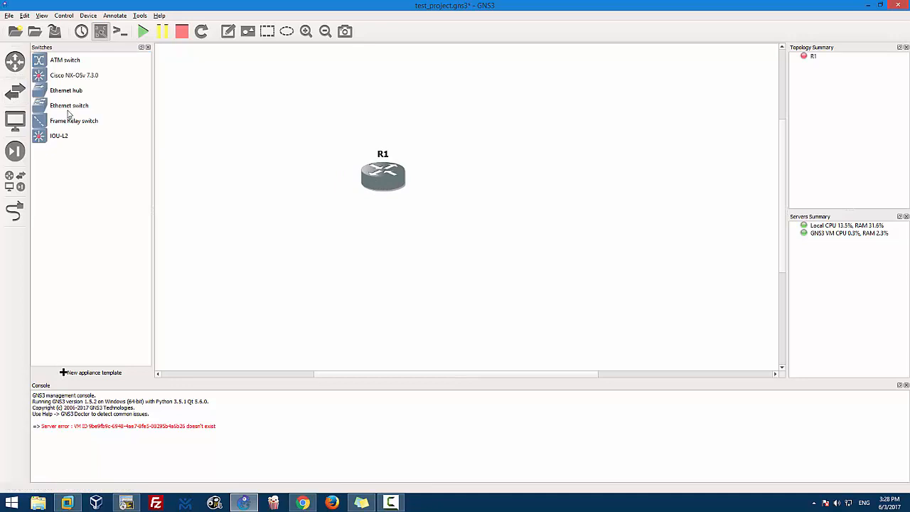
{"action": "left_click_drag", "start_coordinate": [63, 105], "coordinate": [469, 192]}
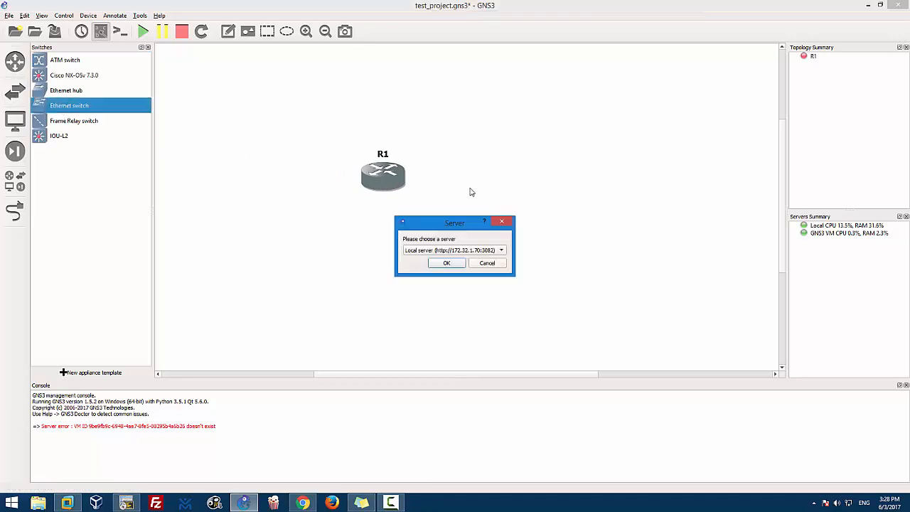
{"action": "left_click", "coordinate": [444, 263]}
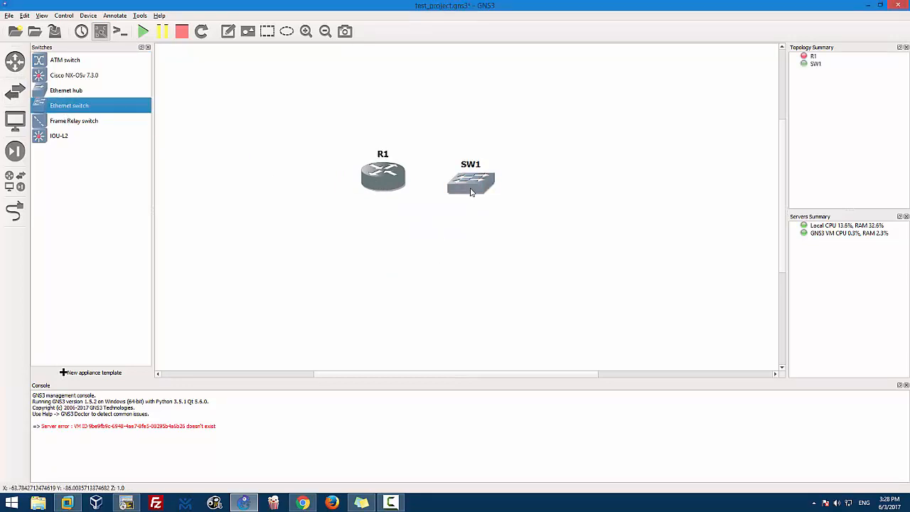
- Reposition router R1 slightly further left and switch SW1 beside it, leaving a gap between the two devices
{"action": "left_click_drag", "start_coordinate": [475, 189], "coordinate": [487, 189]}
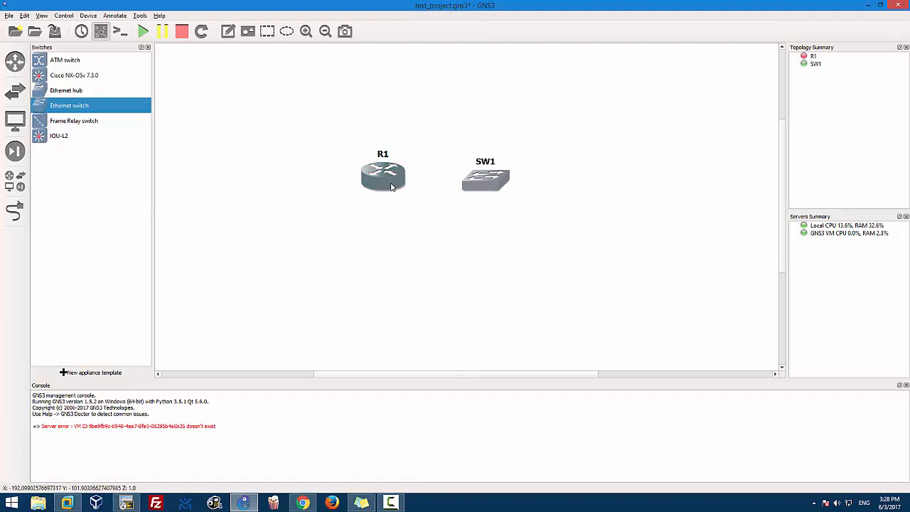
{"action": "left_click_drag", "start_coordinate": [390, 187], "coordinate": [380, 186]}
{"action": "left_click_drag", "start_coordinate": [478, 183], "coordinate": [446, 183]}
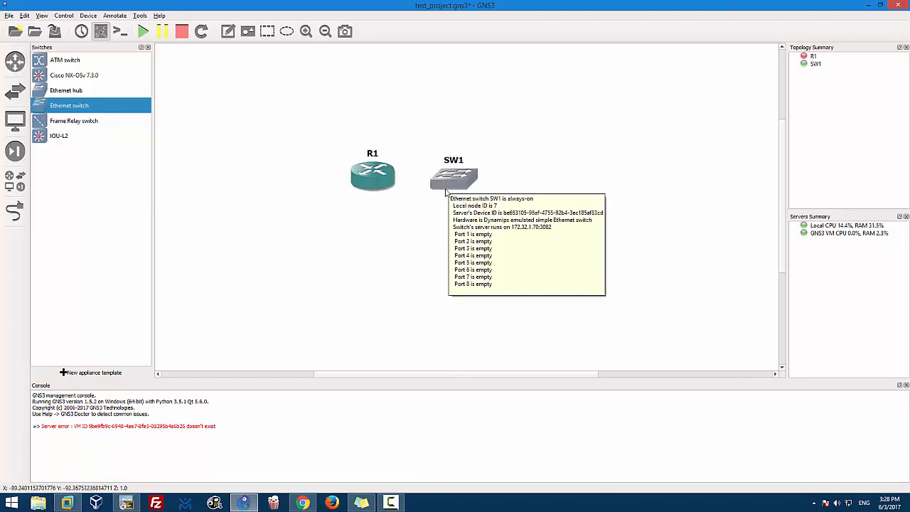
{"action": "left_click", "coordinate": [50, 139]}
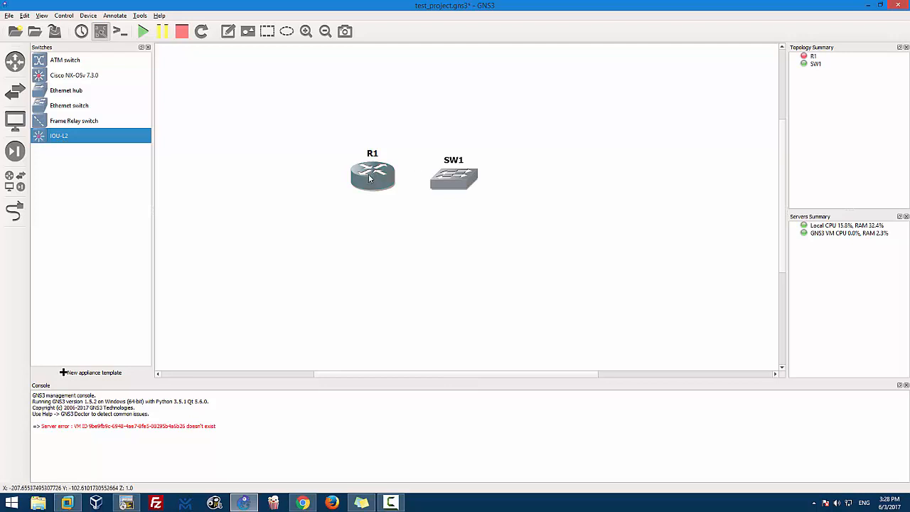
{"action": "left_click_drag", "start_coordinate": [367, 176], "coordinate": [352, 176]}
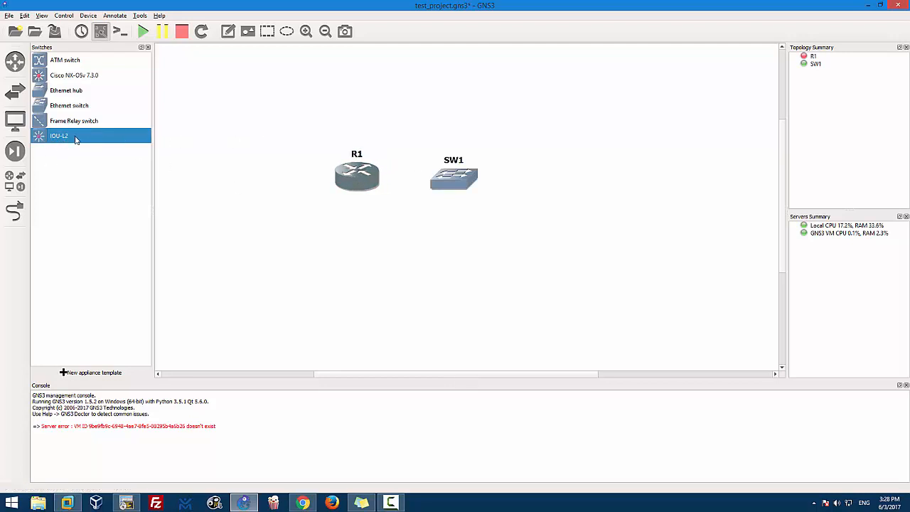
{"action": "left_click", "coordinate": [459, 182]}
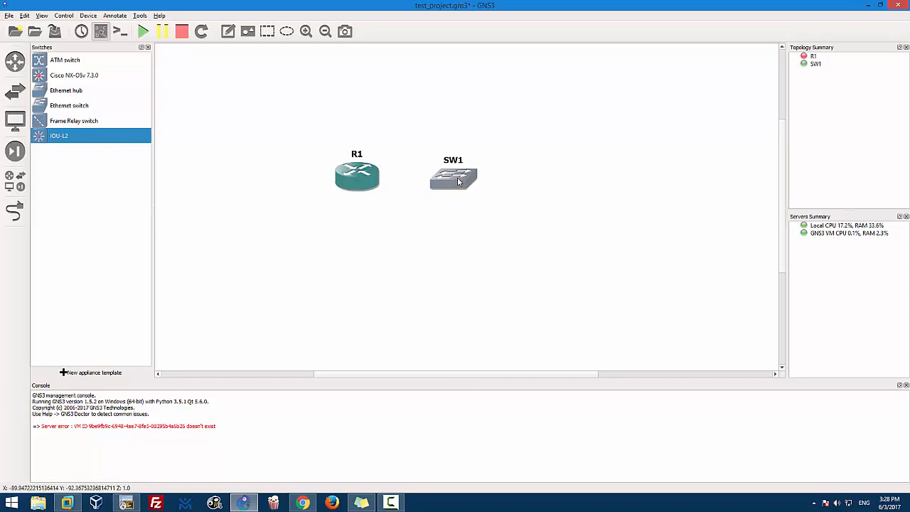
{"action": "mouse_move", "coordinate": [443, 187]}
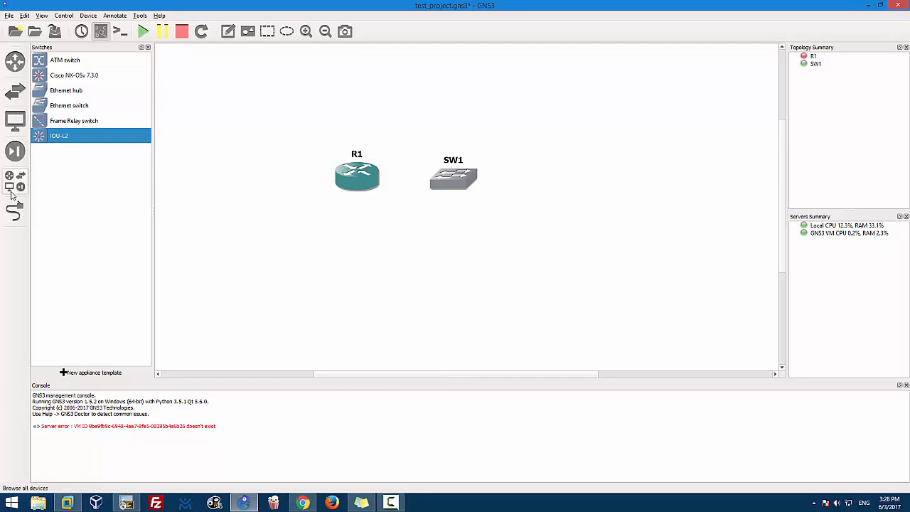
- Add two VPCS end devices to the workspace, one right of switch SW1 and one left of router R1
{"action": "left_click", "coordinate": [19, 128]}
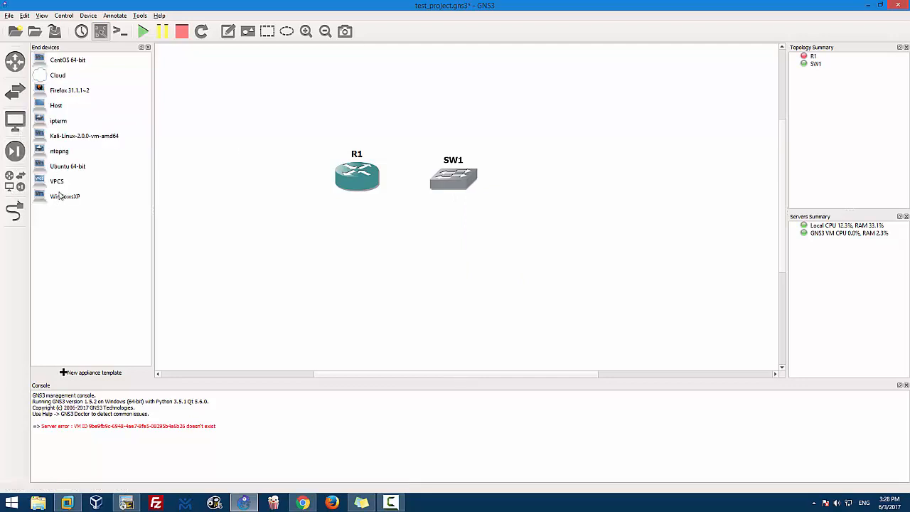
{"action": "left_click_drag", "start_coordinate": [55, 184], "coordinate": [580, 196]}
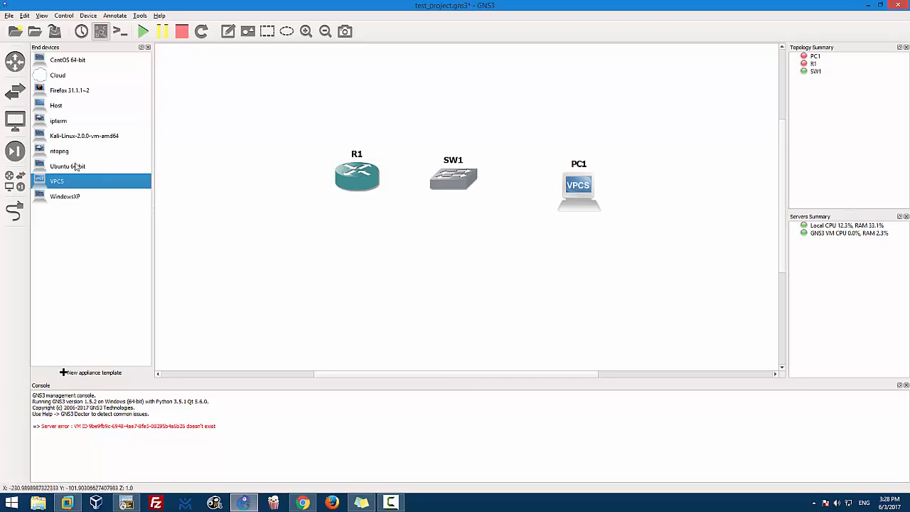
{"action": "left_click_drag", "start_coordinate": [54, 182], "coordinate": [268, 186]}
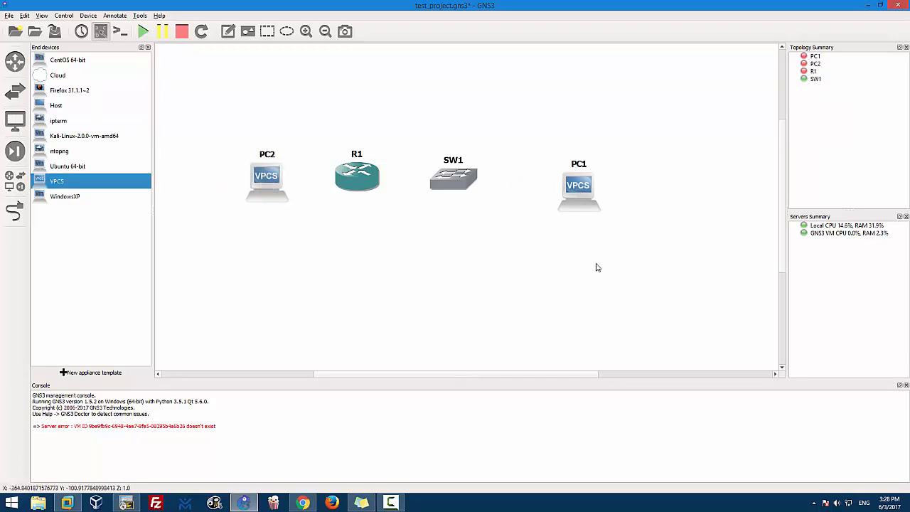
- Link Ethernet0 of PC2 to FastEthernet0/0 of router R1
{"action": "left_click", "coordinate": [226, 33]}
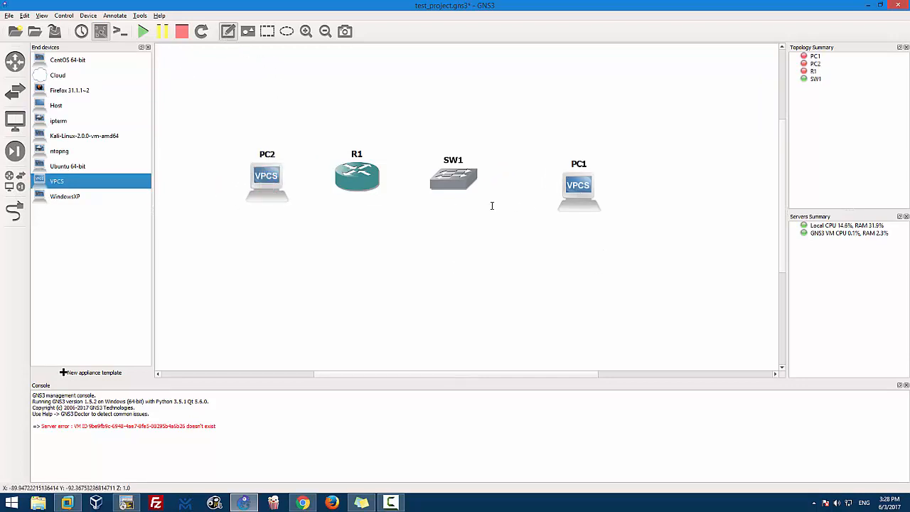
{"action": "left_click", "coordinate": [14, 211]}
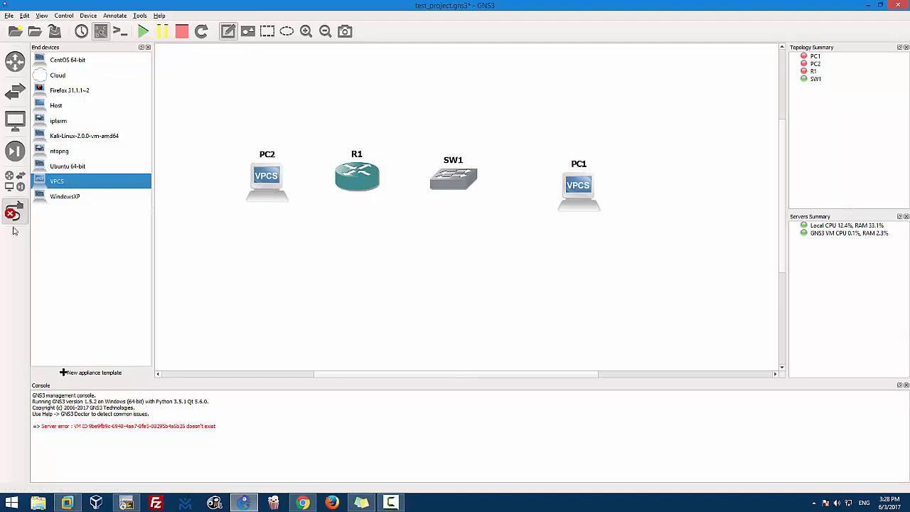
{"action": "left_click", "coordinate": [16, 213]}
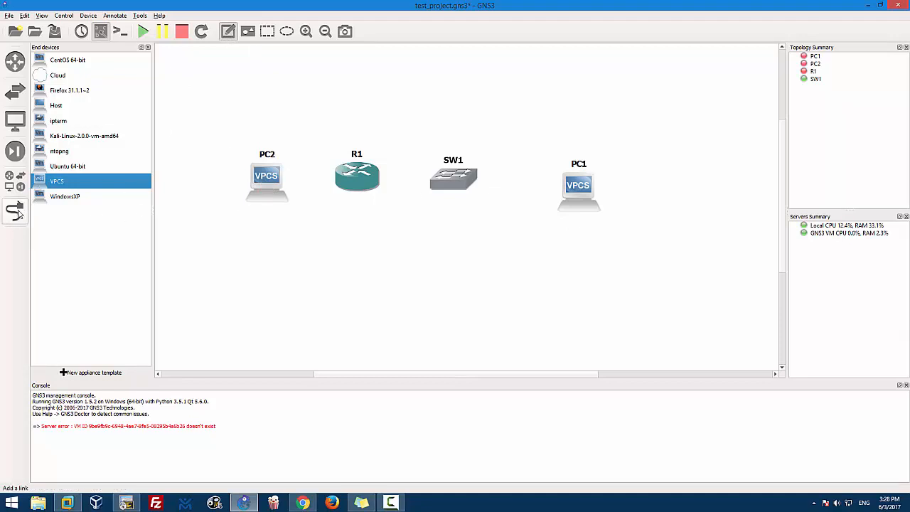
{"action": "left_click", "coordinate": [14, 211]}
{"action": "left_click", "coordinate": [265, 177]}
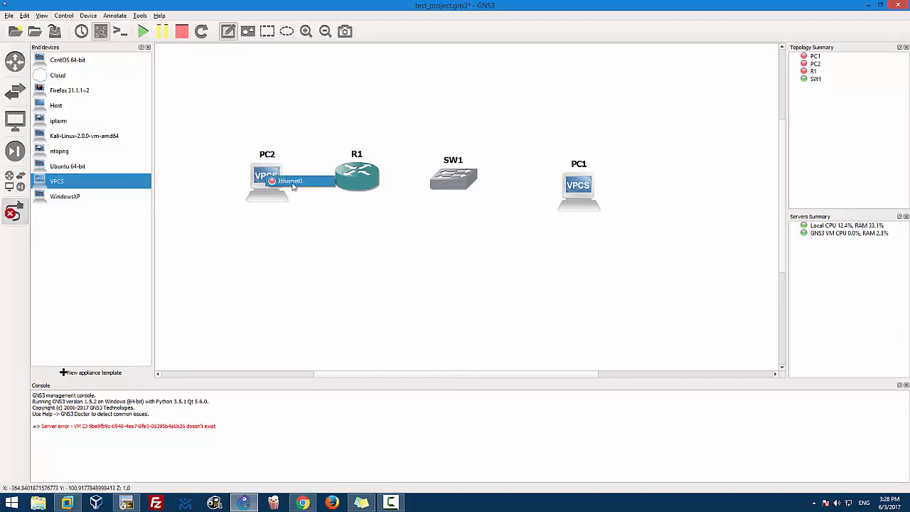
{"action": "left_click", "coordinate": [294, 183]}
{"action": "left_click", "coordinate": [356, 185]}
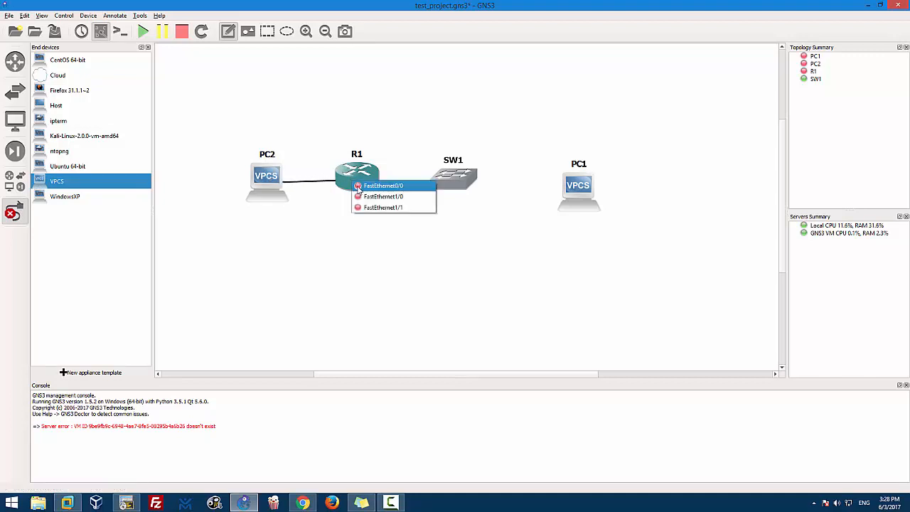
{"action": "left_click", "coordinate": [359, 185]}
- Link FastEthernet1/0 of router R1 to port 1 of switch SW1
{"action": "left_click", "coordinate": [370, 184]}
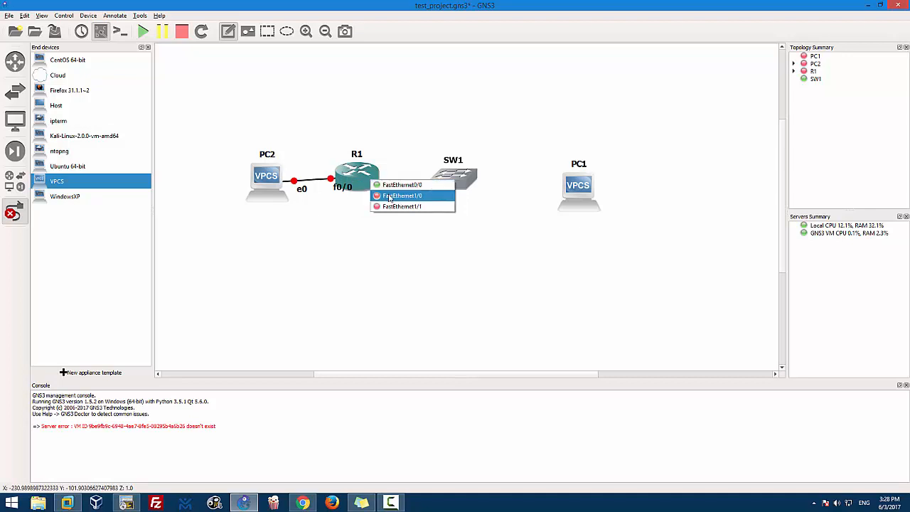
{"action": "left_click", "coordinate": [384, 195]}
{"action": "left_click", "coordinate": [462, 184]}
{"action": "left_click", "coordinate": [472, 185]}
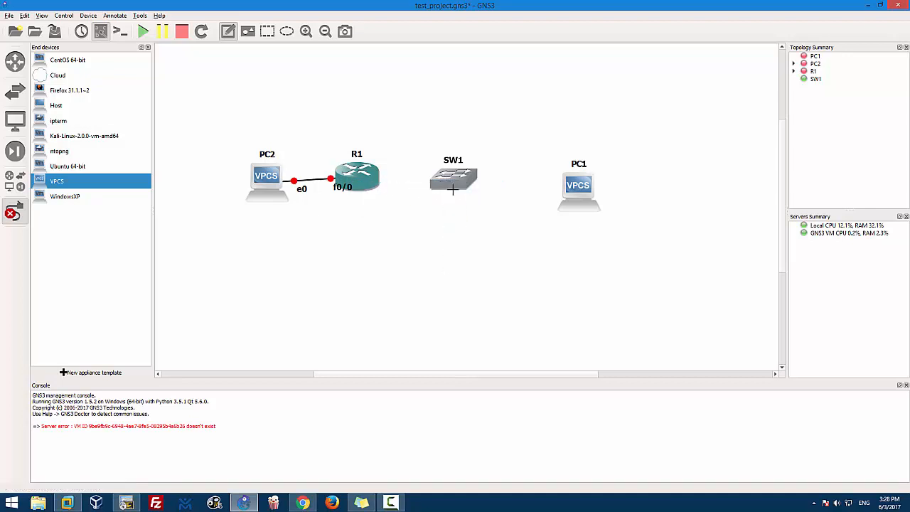
- Link port 2 of switch SW1 to Ethernet0 of PC1 and leave link mode
{"action": "left_click", "coordinate": [462, 185]}
{"action": "left_click", "coordinate": [475, 196]}
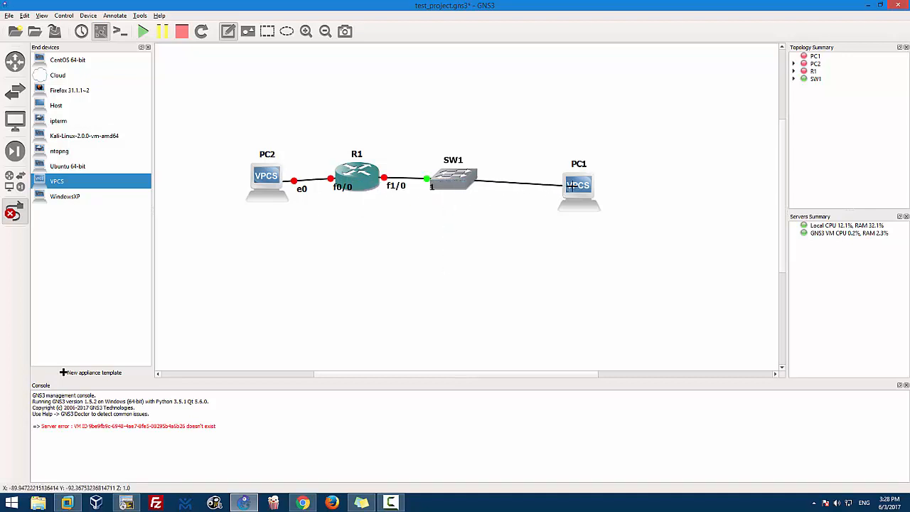
{"action": "left_click", "coordinate": [579, 194]}
{"action": "left_click", "coordinate": [582, 193]}
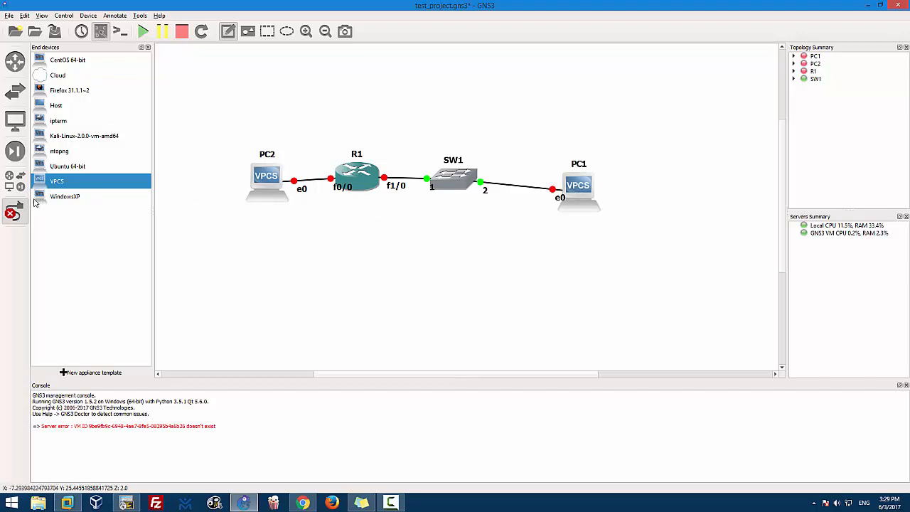
{"action": "left_click", "coordinate": [14, 211]}
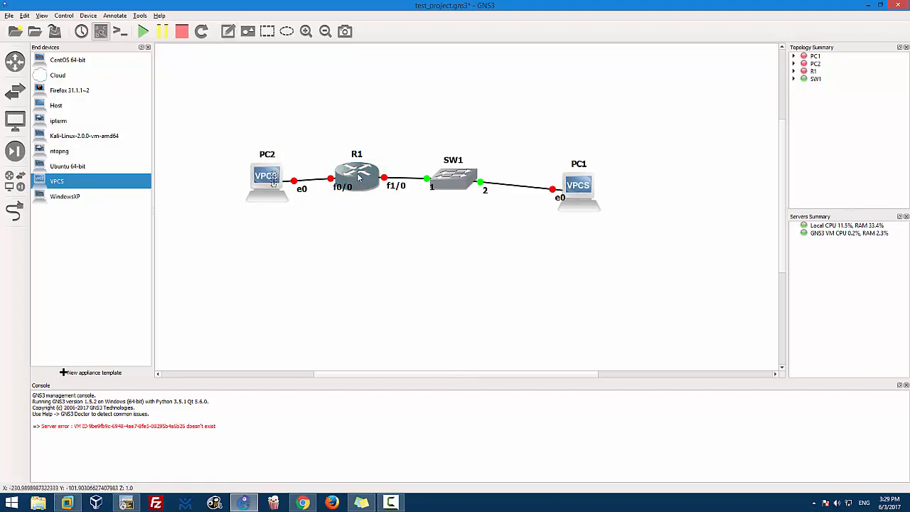
- Align PC2, R1, SW1 and PC1 horizontally so that their links form a straight line
{"action": "right_click", "coordinate": [582, 192]}
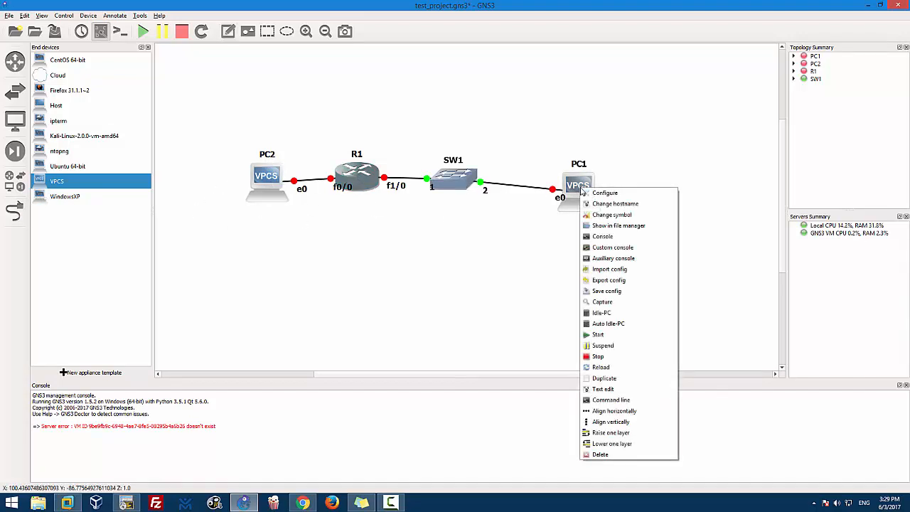
{"action": "left_click", "coordinate": [596, 412]}
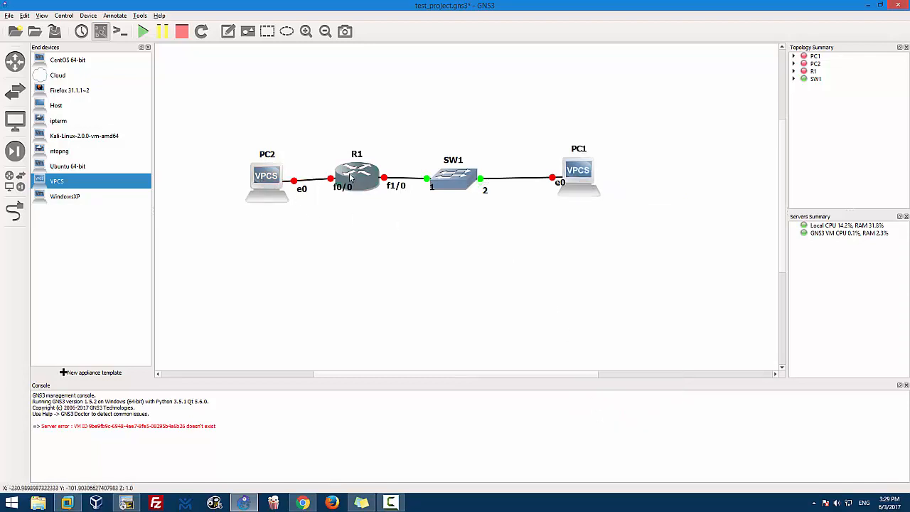
{"action": "right_click", "coordinate": [351, 179]}
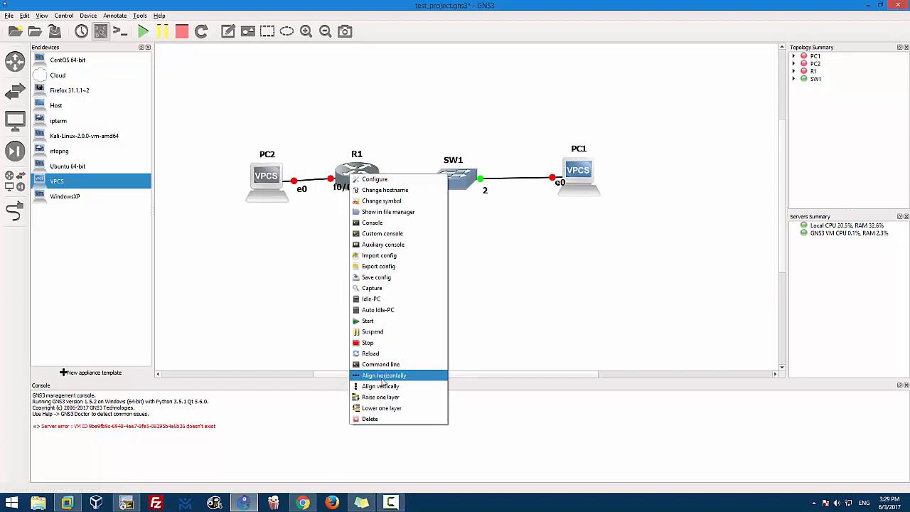
{"action": "left_click", "coordinate": [382, 381]}
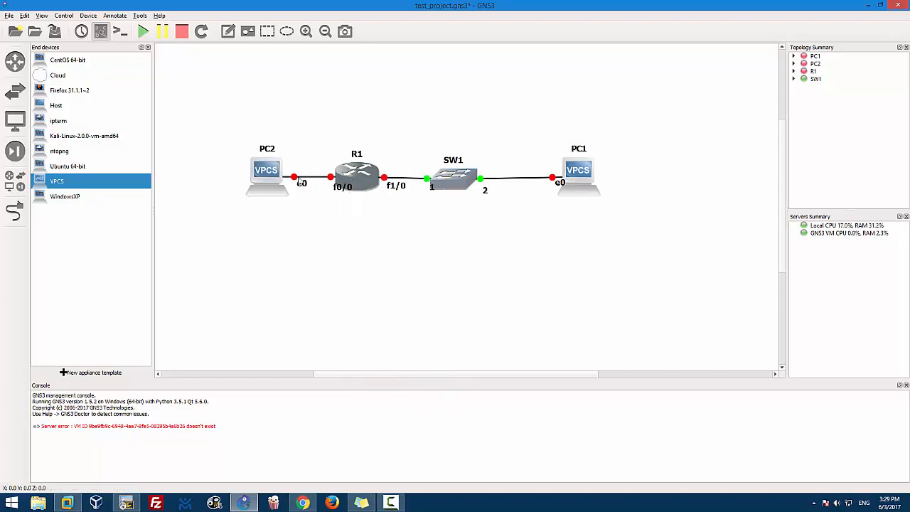
{"action": "right_click", "coordinate": [261, 175]}
{"action": "left_click", "coordinate": [283, 375]}
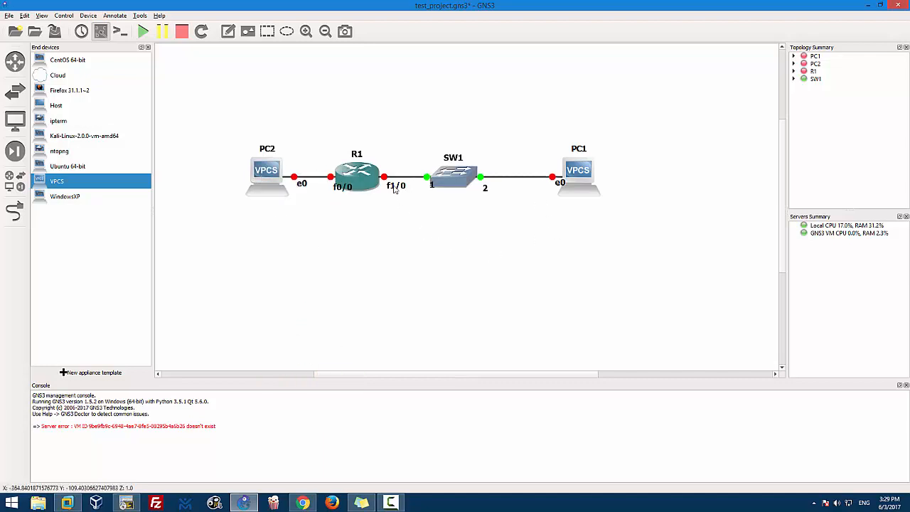
- Shift SW1's port 1 label clear of the switch and add the note 10.128.10.1 under PC1
{"action": "left_click_drag", "start_coordinate": [431, 185], "coordinate": [426, 187]}
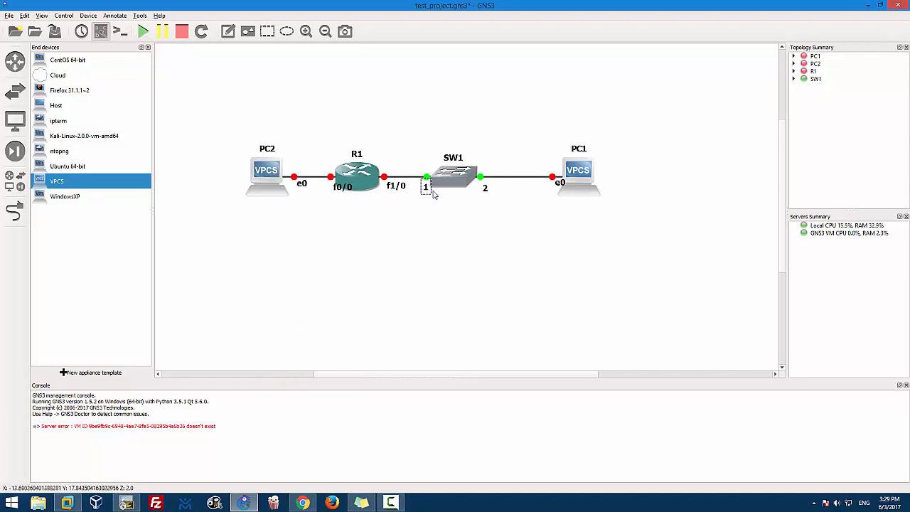
{"action": "left_click", "coordinate": [437, 254]}
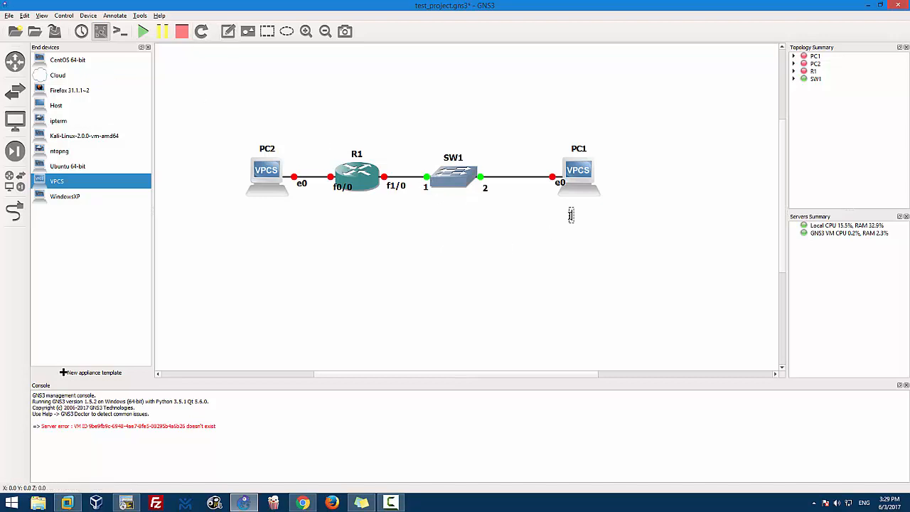
{"action": "type", "text": "10.12"}
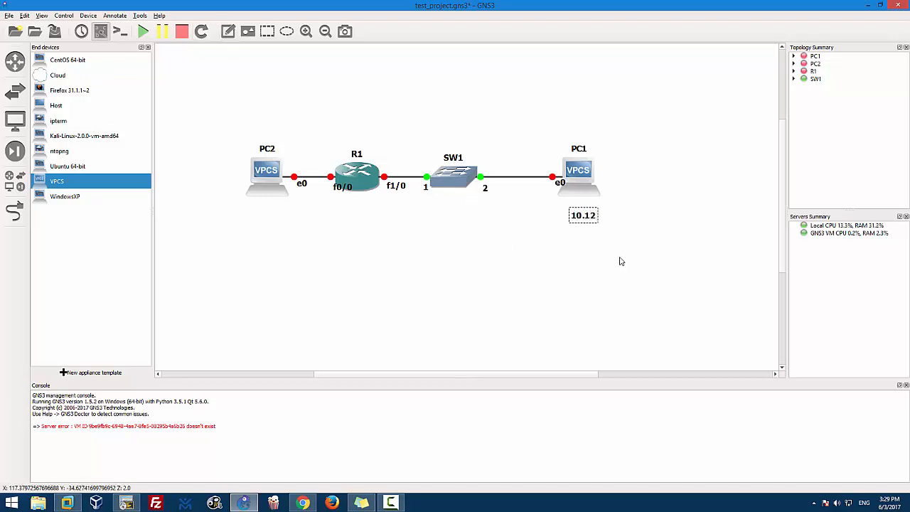
{"action": "type", "text": "8.10.1"}
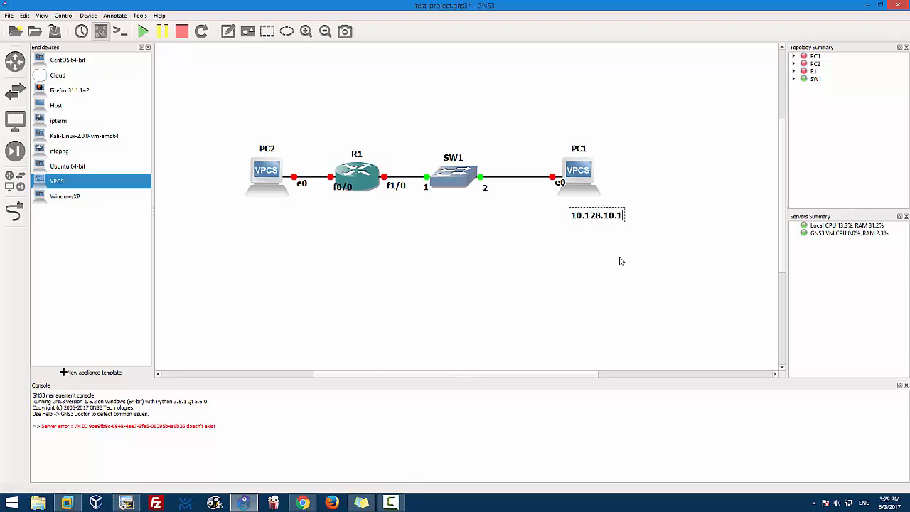
- Place a second note reading 172.16.1.1 under PC2 and shift R1's f0/0 label clear of the router
{"action": "mouse_move", "coordinate": [593, 221]}
{"action": "left_mouse_down"}
{"action": "mouse_move", "coordinate": [419, 225]}
{"action": "mouse_move", "coordinate": [269, 212]}
{"action": "left_mouse_up"}
{"action": "right_click", "coordinate": [578, 211]}
{"action": "left_click", "coordinate": [598, 215]}
{"action": "double_click", "coordinate": [268, 212]}
{"action": "type", "text": "172.16.1.1"}
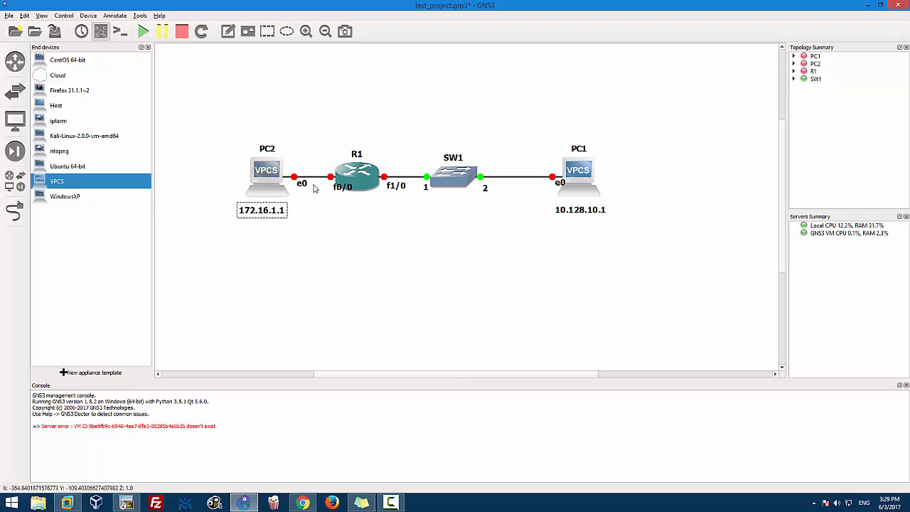
{"action": "left_click_drag", "start_coordinate": [342, 192], "coordinate": [333, 195]}
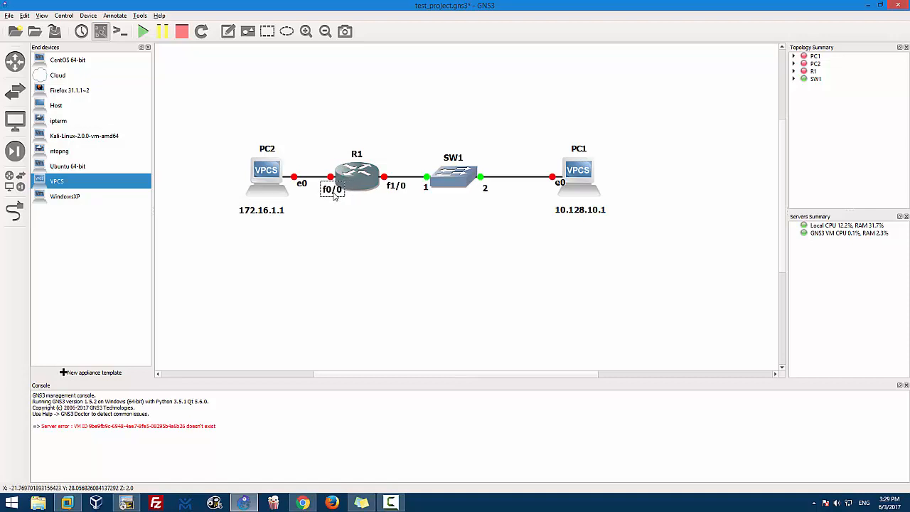
{"action": "left_click", "coordinate": [315, 239]}
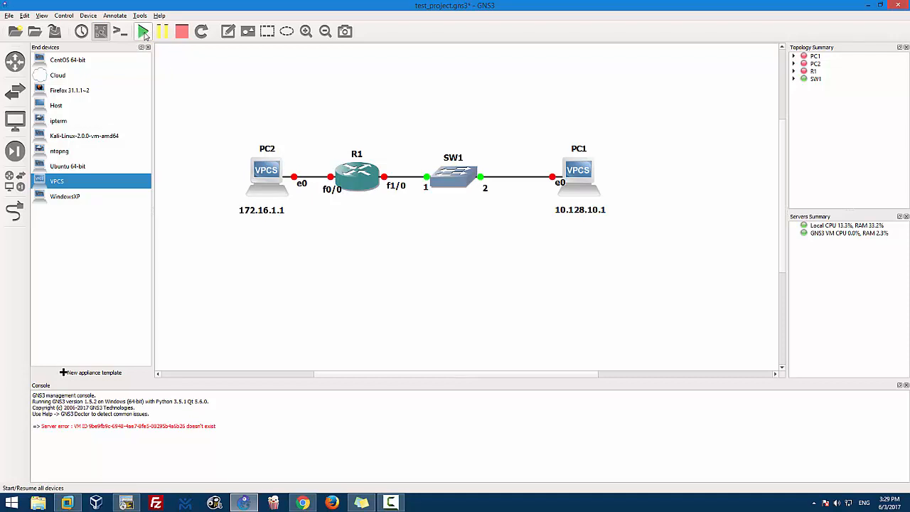
- Start all devices in the topology and open console sessions to all of them
{"action": "right_click", "coordinate": [264, 177]}
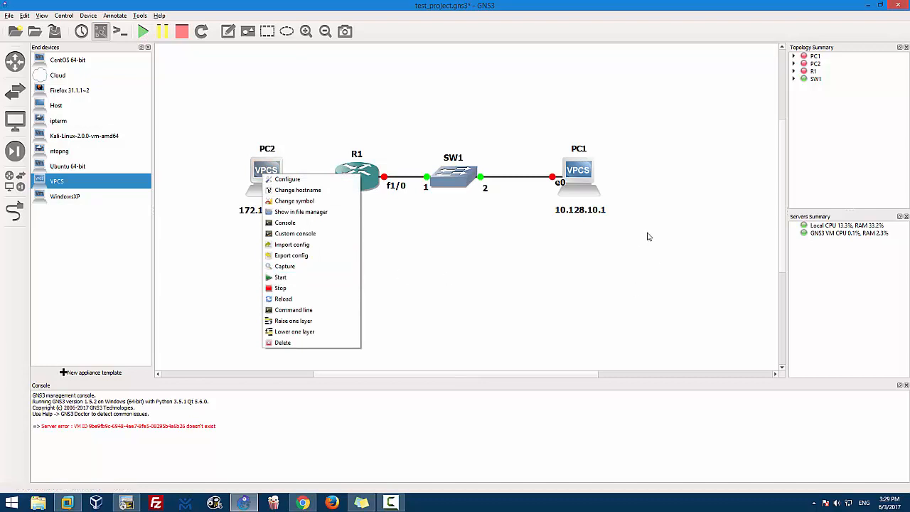
{"action": "left_click", "coordinate": [194, 95]}
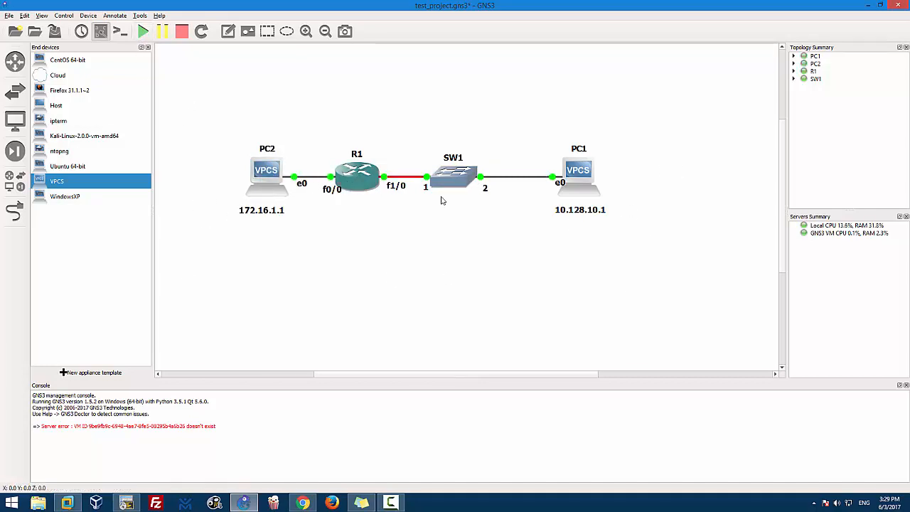
{"action": "left_click", "coordinate": [119, 35]}
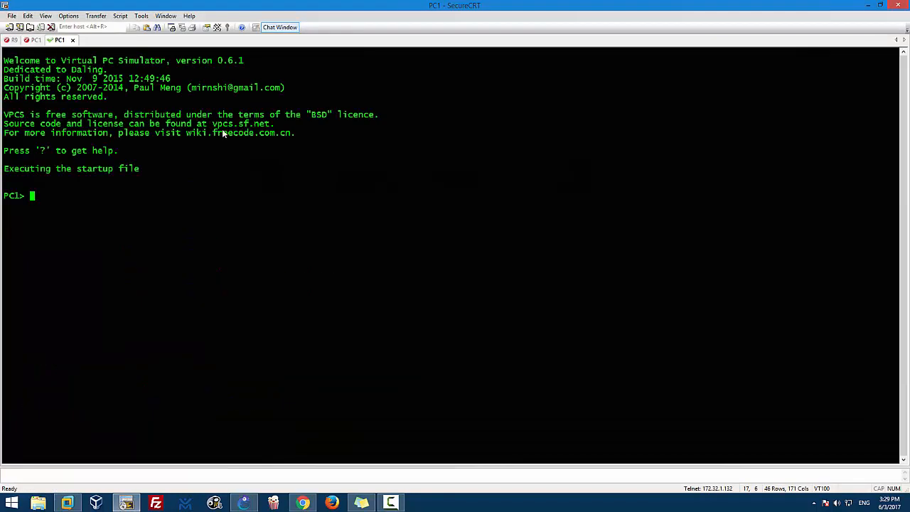
- Close the disconnected old PC1 and R9 sessions in SecureCRT, keeping the PC1, PC2 and R1 consoles
{"action": "left_click", "coordinate": [38, 43]}
{"action": "left_click", "coordinate": [49, 41]}
{"action": "left_click", "coordinate": [14, 40]}
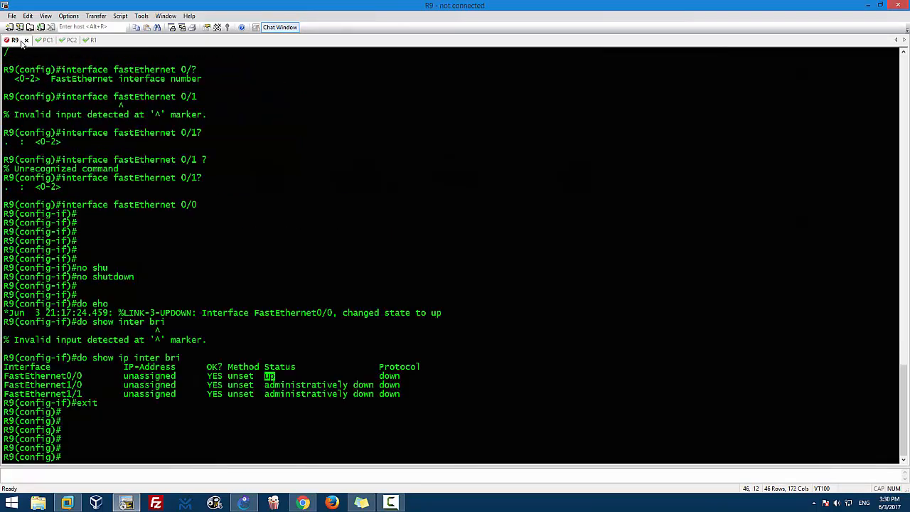
{"action": "left_click", "coordinate": [24, 42]}
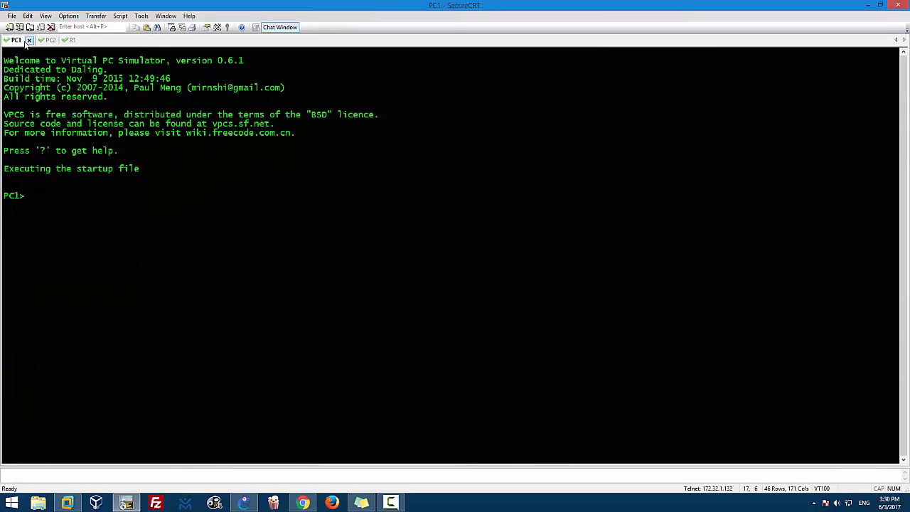
- Switch to R1's console and check that its command prompt responds
{"action": "left_click", "coordinate": [70, 41]}
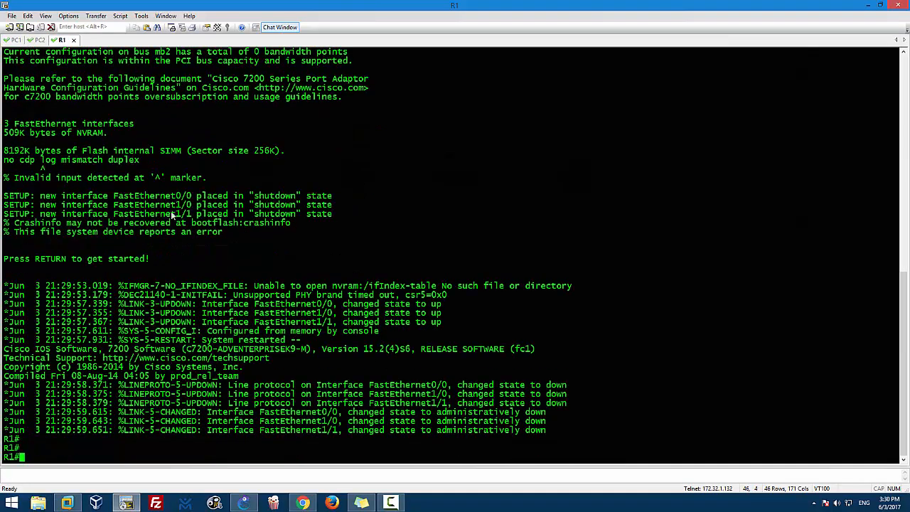
{"action": "key", "text": "Return"}
{"action": "key", "text": "Return"}
{"action": "key", "text": "Return"}
{"action": "key", "text": "Return"}
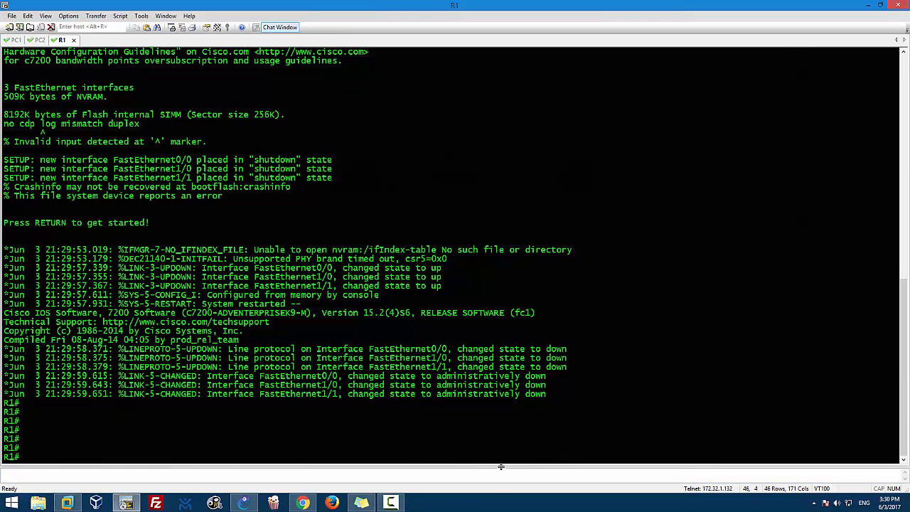
- In PC1's console, run ip without arguments to display the command's usage help
{"action": "left_click", "coordinate": [13, 40]}
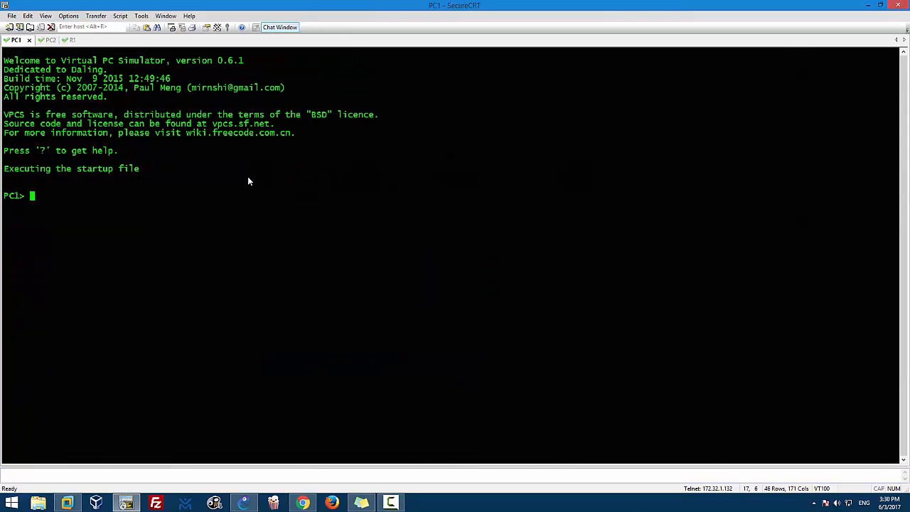
{"action": "type", "text": "ip"}
{"action": "key", "text": "Return"}
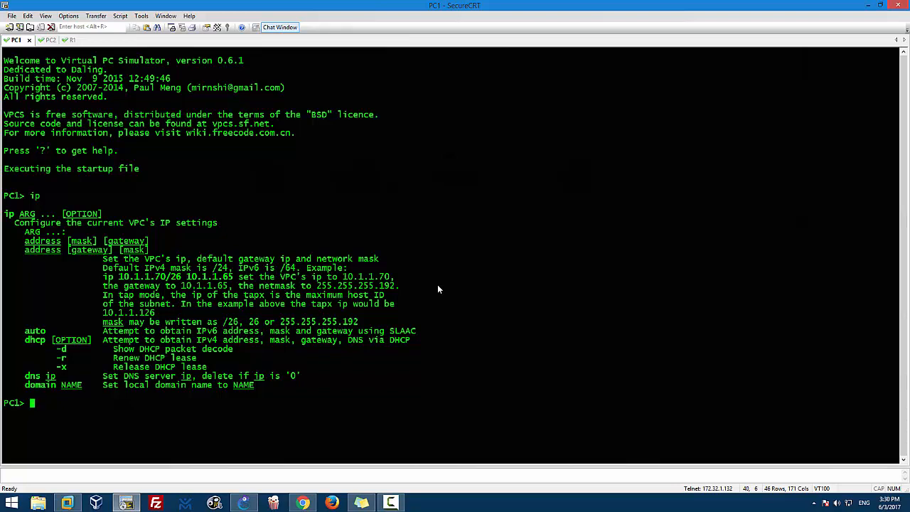
- Assign PC1 the IP address 10.128.10.1 with mask 255.255.255.0 and gateway 10.128.10.254 in its console
{"action": "type", "text": "ip"}
{"action": "double_click", "coordinate": [652, 6]}
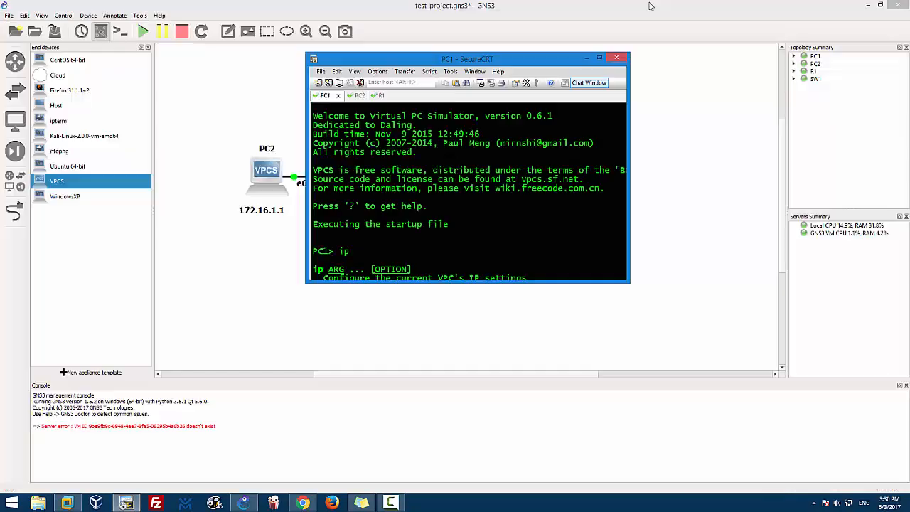
{"action": "left_click_drag", "start_coordinate": [502, 61], "coordinate": [354, 66]}
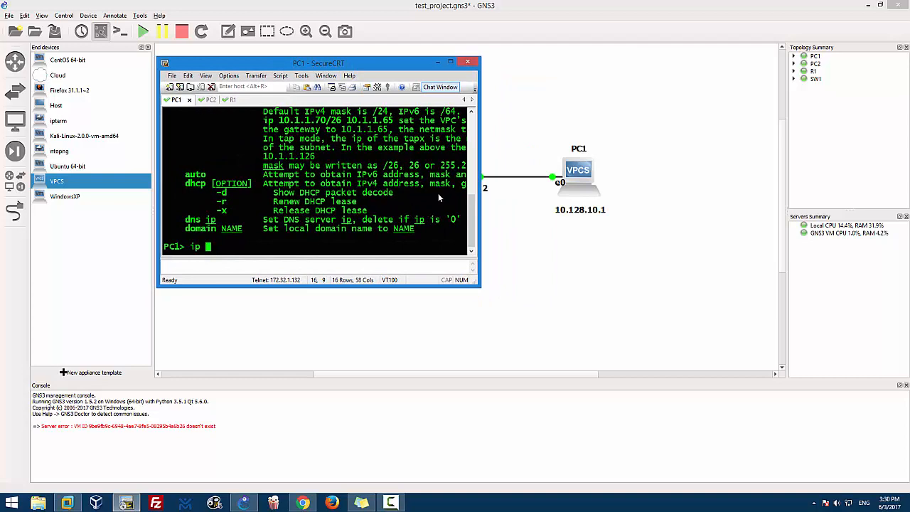
{"action": "left_click_drag", "start_coordinate": [482, 292], "coordinate": [501, 348]}
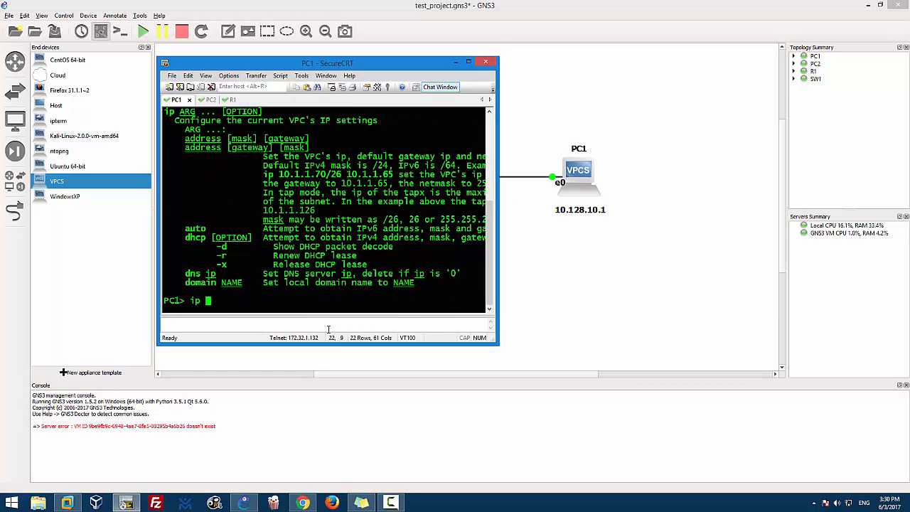
{"action": "type", "text": "10.128.10.1 255.25"}
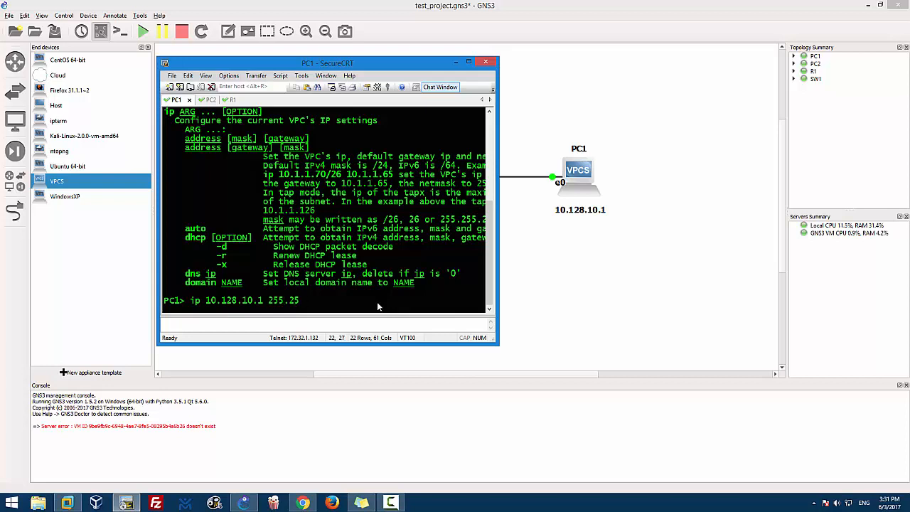
{"action": "type", "text": "5.255.0"}
{"action": "mouse_move", "coordinate": [376, 66]}
{"action": "left_mouse_down"}
{"action": "mouse_move", "coordinate": [344, 80]}
{"action": "mouse_move", "coordinate": [378, 54]}
{"action": "left_mouse_up"}
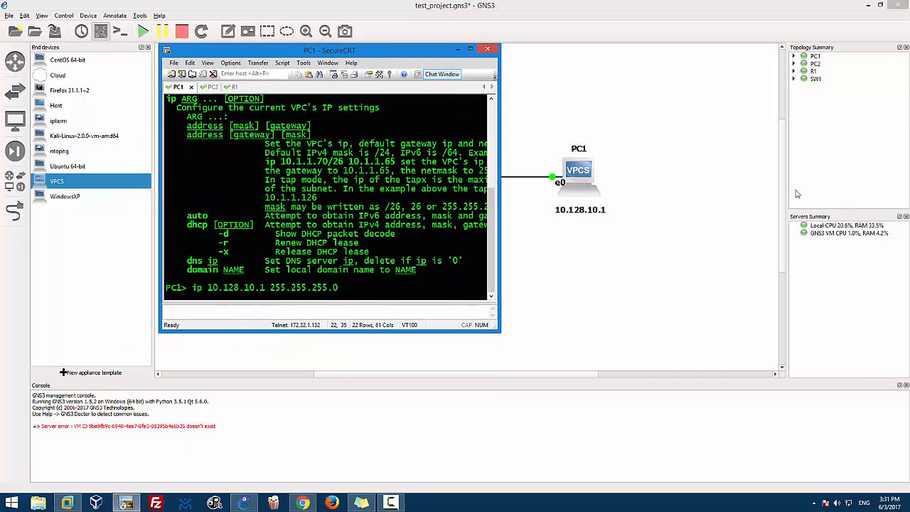
{"action": "type", "text": "10.128.10.254"}
{"action": "key", "text": "Return"}
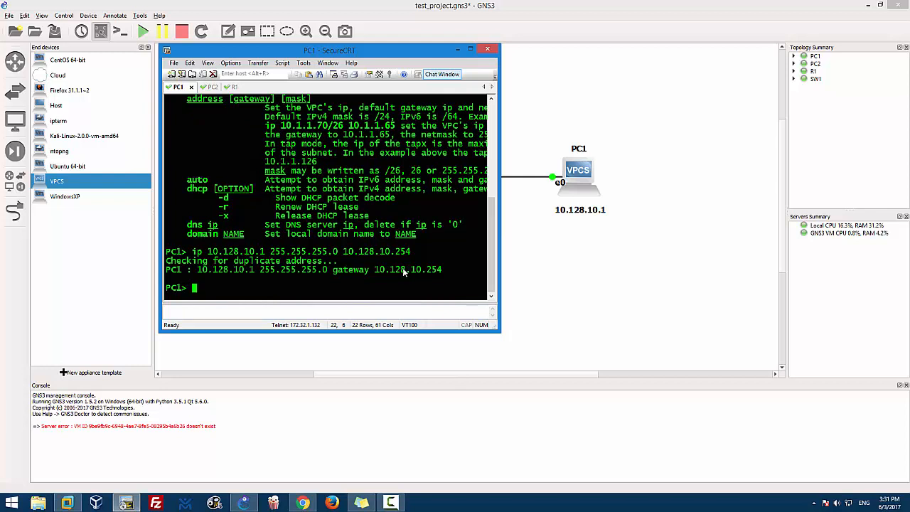
- Widen the console window and run ip without arguments on PC1 to reread the command's usage help
{"action": "type", "text": "ip"}
{"action": "key", "text": "Return"}
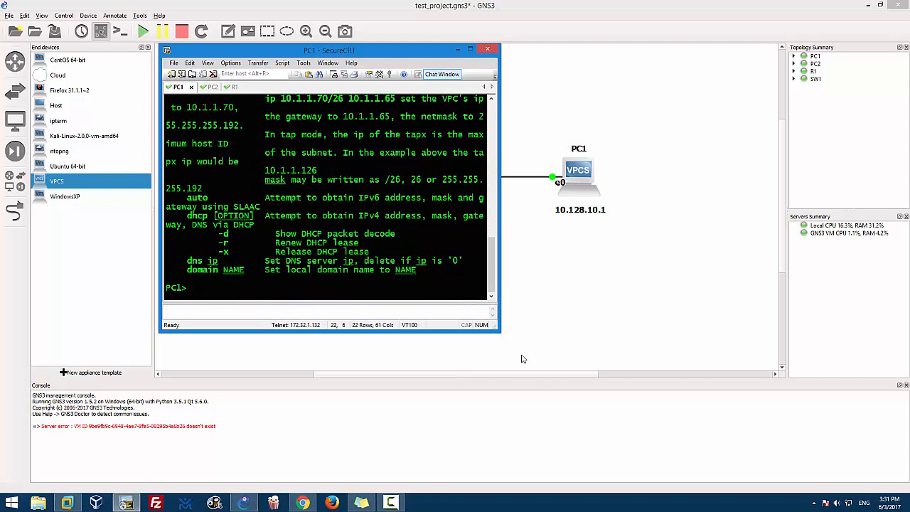
{"action": "left_click_drag", "start_coordinate": [496, 328], "coordinate": [677, 387]}
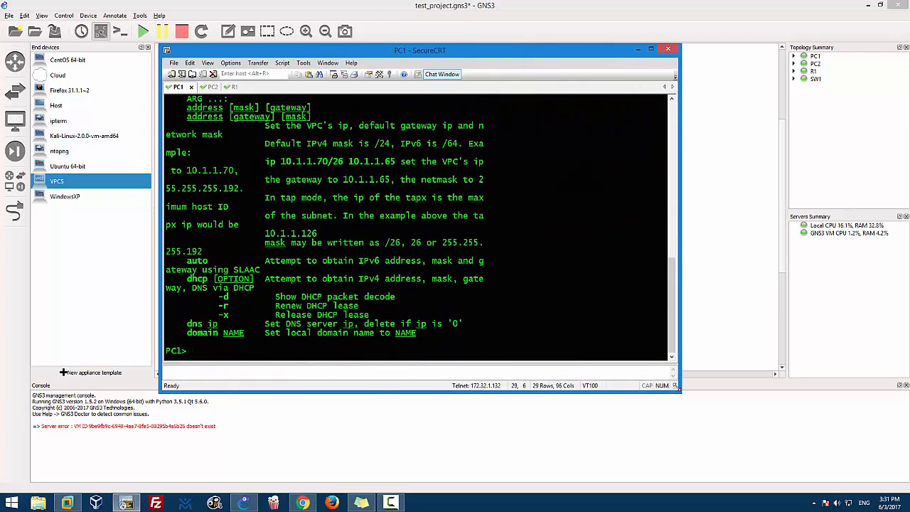
{"action": "key", "text": "Return"}
{"action": "key", "text": "Return"}
{"action": "key", "text": "Return"}
{"action": "key", "text": "Return"}
{"action": "key", "text": "Return"}
{"action": "key", "text": "Return"}
{"action": "key", "text": "Return"}
{"action": "type", "text": "ip"}
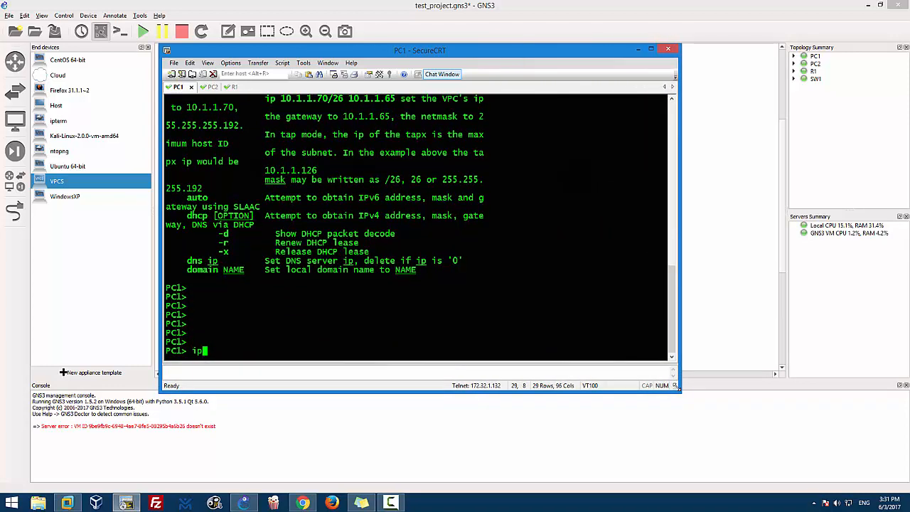
{"action": "key", "text": "Return"}
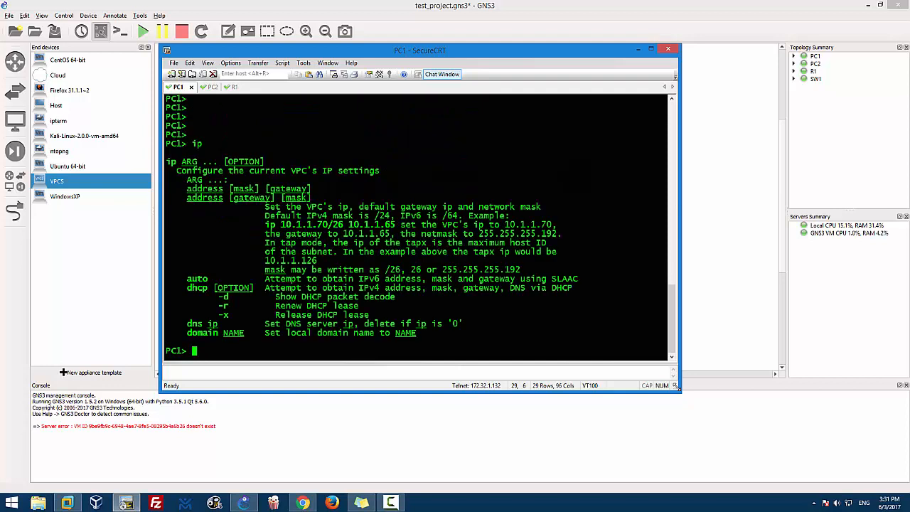
- Run show ip on PC1 and review its name, address, gateway, MAC and port details
{"action": "type", "text": "show ip"}
{"action": "key", "text": "Return"}
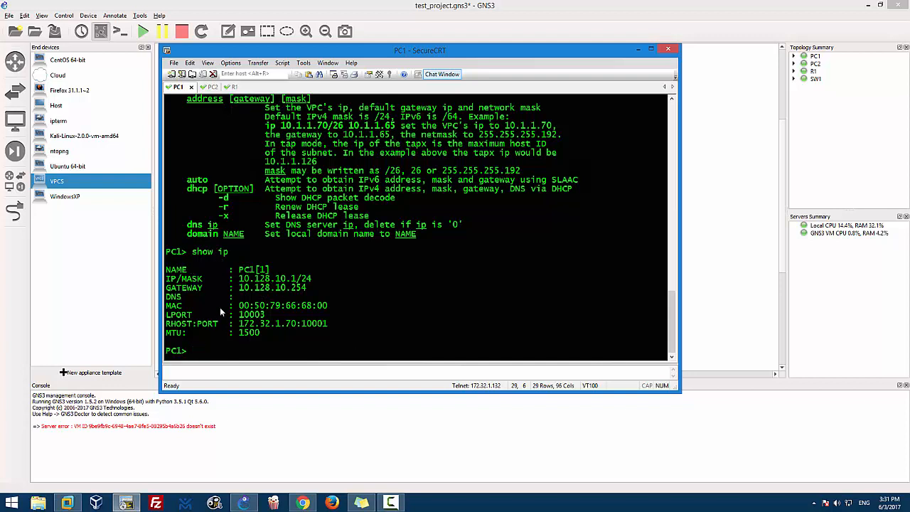
{"action": "left_click_drag", "start_coordinate": [235, 306], "coordinate": [341, 307]}
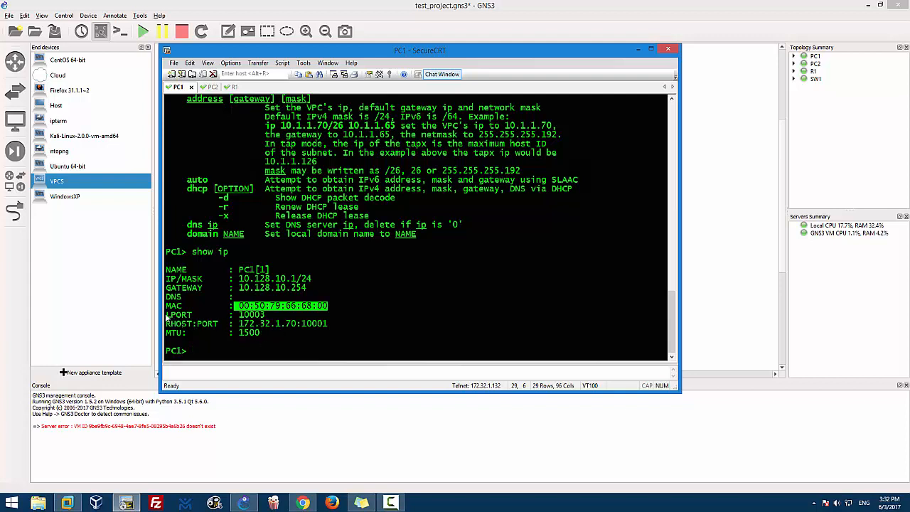
{"action": "left_click_drag", "start_coordinate": [263, 334], "coordinate": [204, 317]}
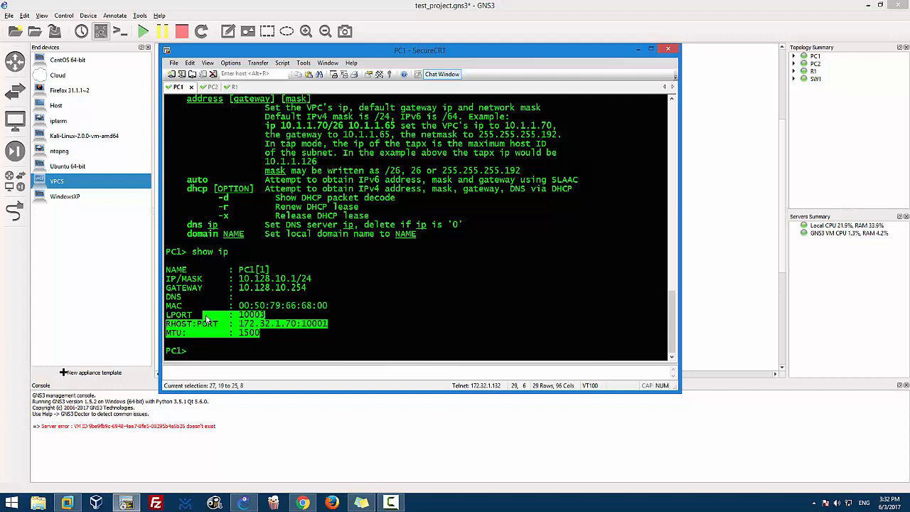
{"action": "left_click", "coordinate": [212, 311]}
{"action": "left_click_drag", "start_coordinate": [167, 272], "coordinate": [310, 290]}
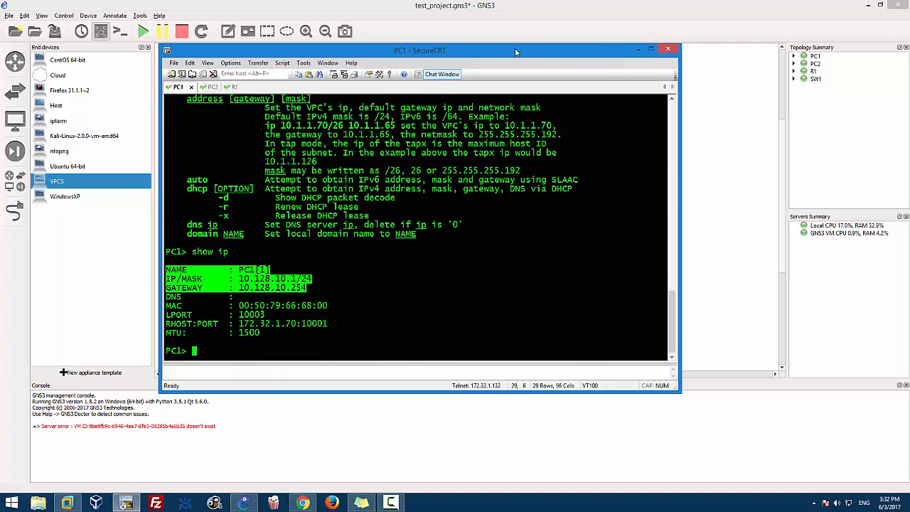
- Switch to PC2's console and assign it IP address 172.16.1.1, mask 255.255.255.0 and gateway 172.16.1.254
{"action": "left_click_drag", "start_coordinate": [614, 56], "coordinate": [2, 36]}
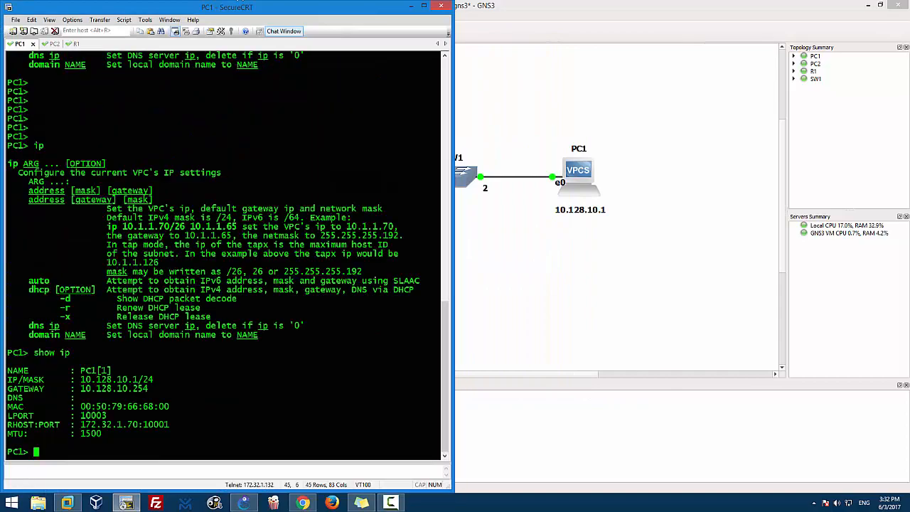
{"action": "left_click_drag", "start_coordinate": [278, 16], "coordinate": [573, 31]}
{"action": "double_click", "coordinate": [574, 33]}
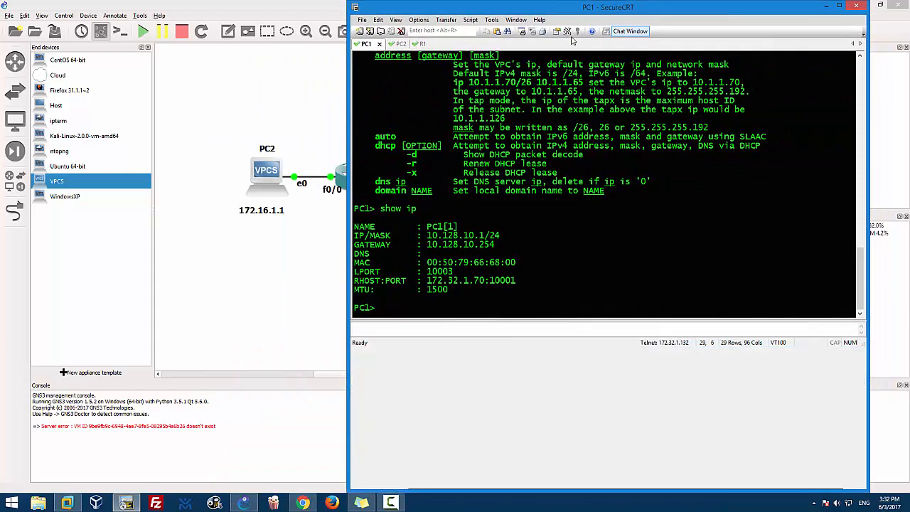
{"action": "left_click", "coordinate": [389, 44]}
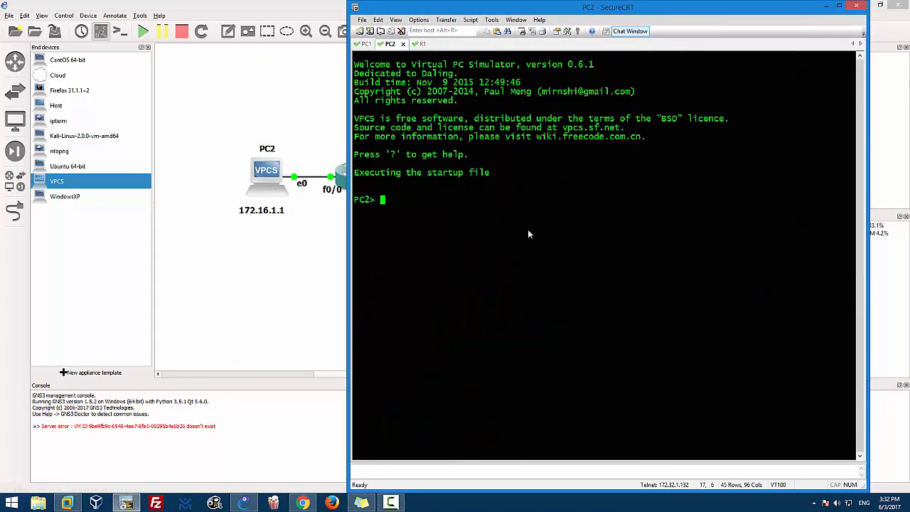
{"action": "type", "text": "ip 172.16.1.1 255.255.255.0"}
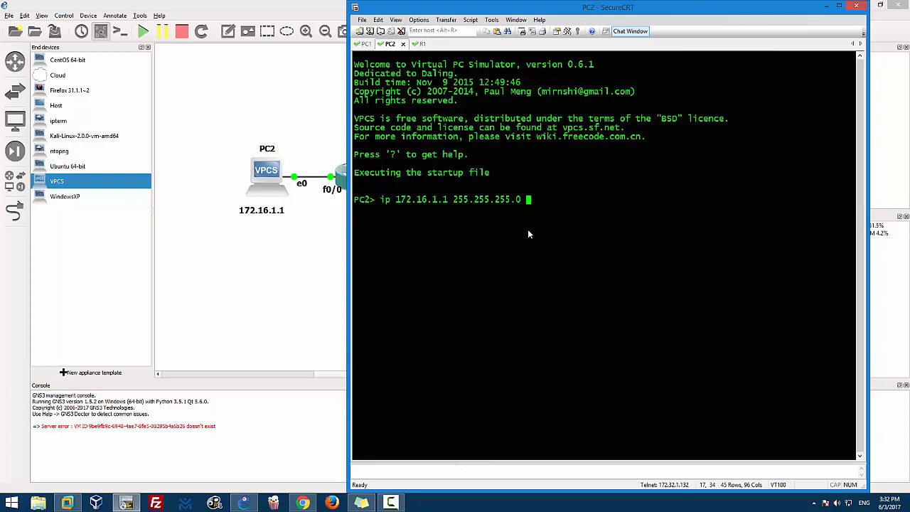
{"action": "type", "text": "172.16.1.254"}
{"action": "key", "text": "Return"}
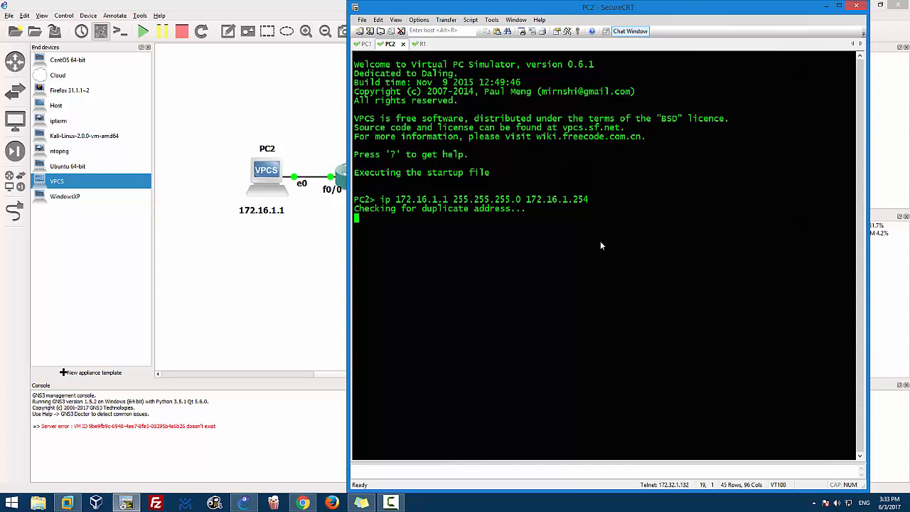
- Run show ip on PC2 to check its address settings
{"action": "key", "text": "Return"}
{"action": "key", "text": "Return"}
{"action": "type", "text": "show"}
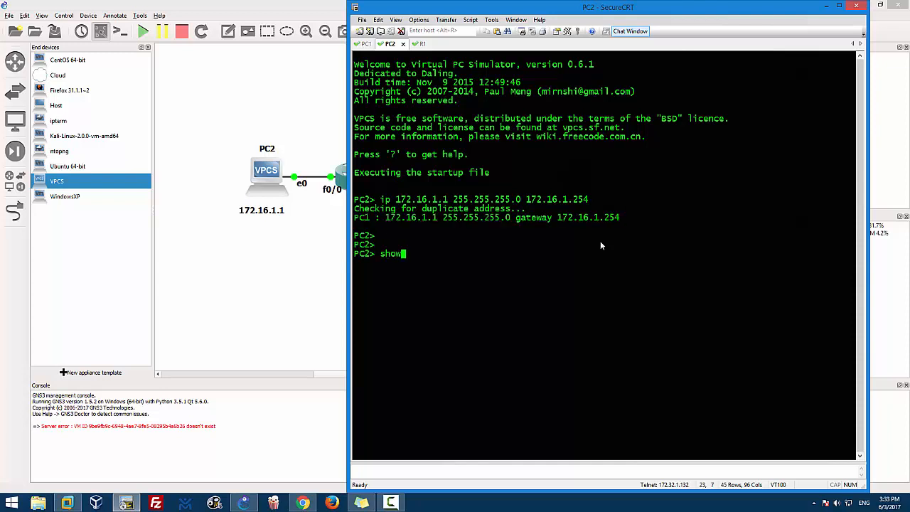
{"action": "type", "text": " ip"}
{"action": "key", "text": "Return"}
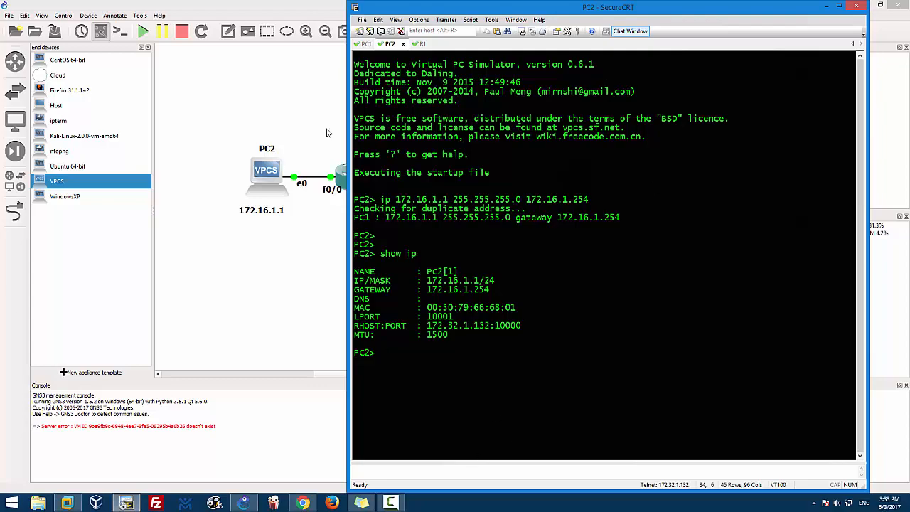
- Switch to R1's console and move its window clear of the devices in the GNS3 topology
{"action": "key", "text": "ctrl+Tab"}
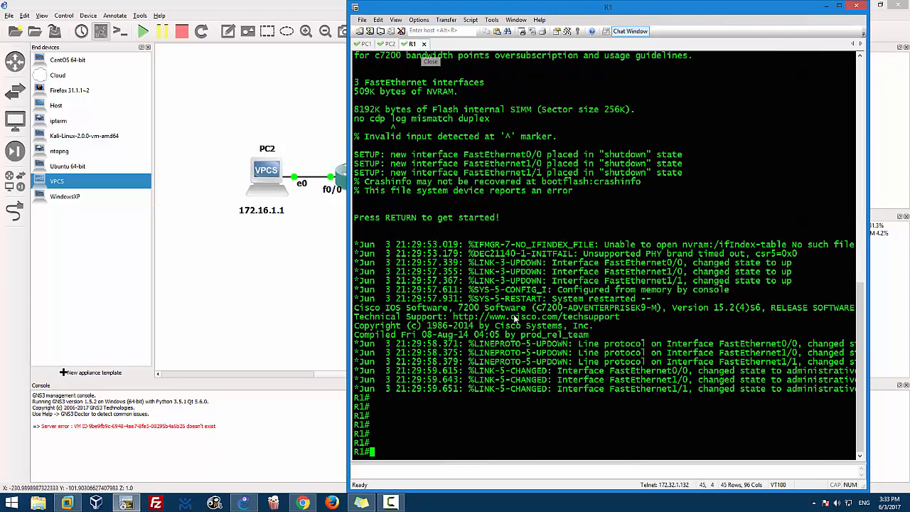
{"action": "left_click_drag", "start_coordinate": [448, 8], "coordinate": [765, 100]}
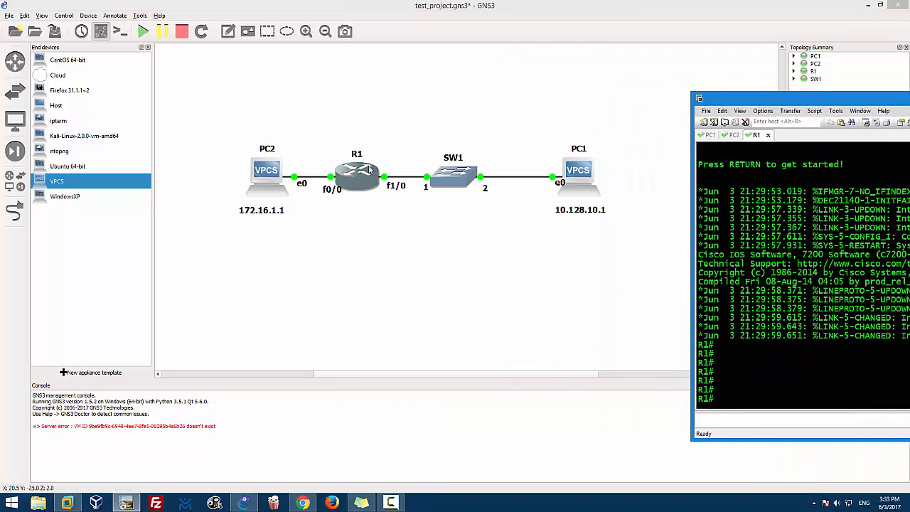
{"action": "left_click", "coordinate": [371, 177]}
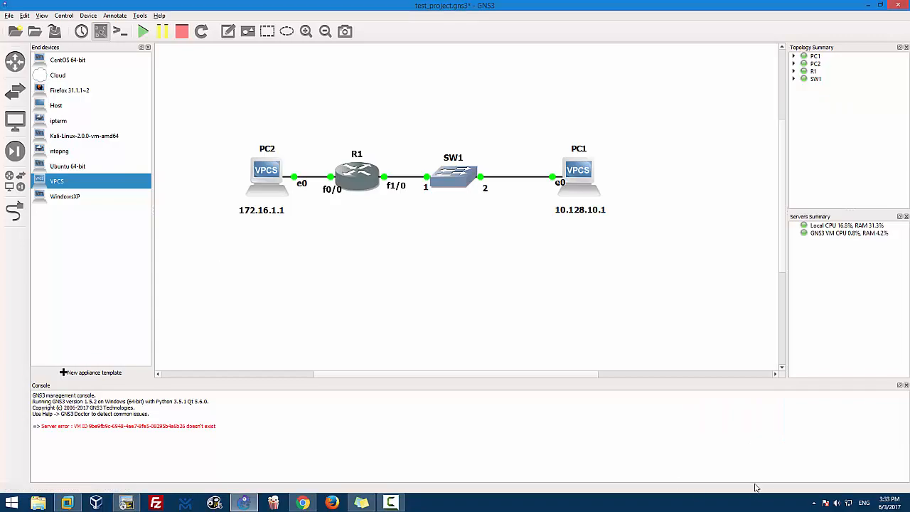
{"action": "key", "text": "alt+Tab"}
{"action": "key", "text": "alt+Tab"}
{"action": "left_click", "coordinate": [125, 505]}
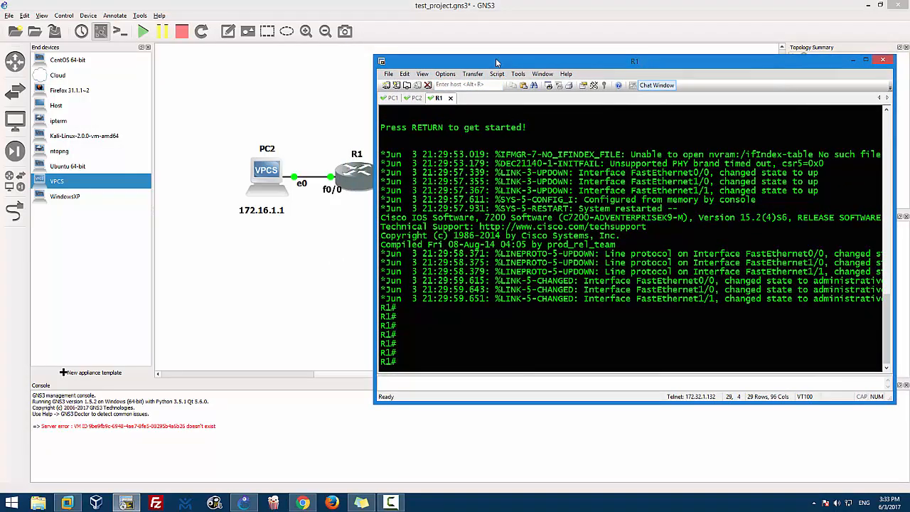
{"action": "left_click_drag", "start_coordinate": [496, 62], "coordinate": [560, 229]}
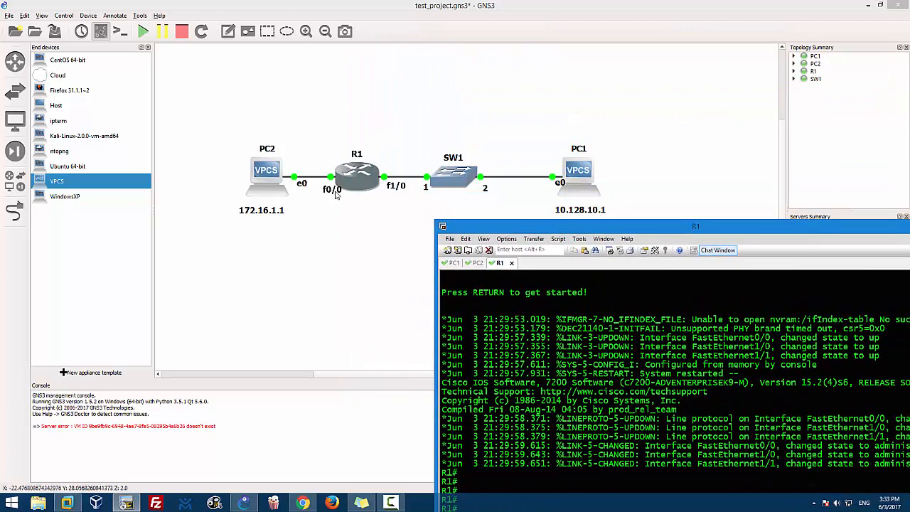
- Examine R1's f0/0 and f1/0 interface labels in the topology and return to R1's console
{"action": "left_click", "coordinate": [330, 194]}
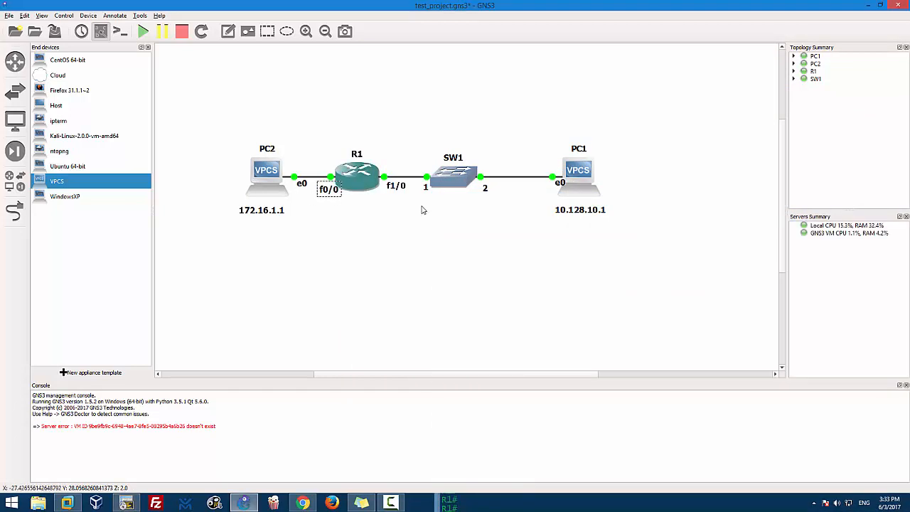
{"action": "left_click", "coordinate": [400, 189]}
{"action": "left_click_drag", "start_coordinate": [401, 190], "coordinate": [396, 190]}
{"action": "key", "text": "alt+Tab"}
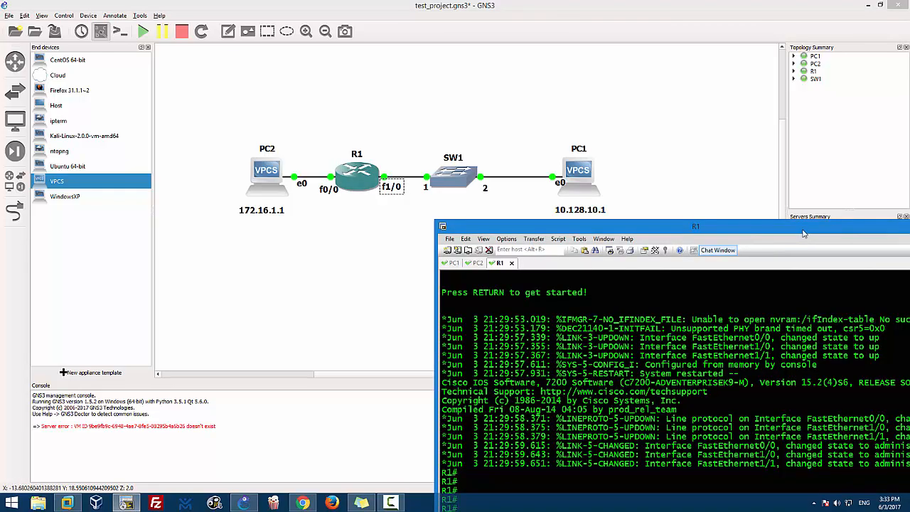
{"action": "left_click_drag", "start_coordinate": [807, 233], "coordinate": [751, 54]}
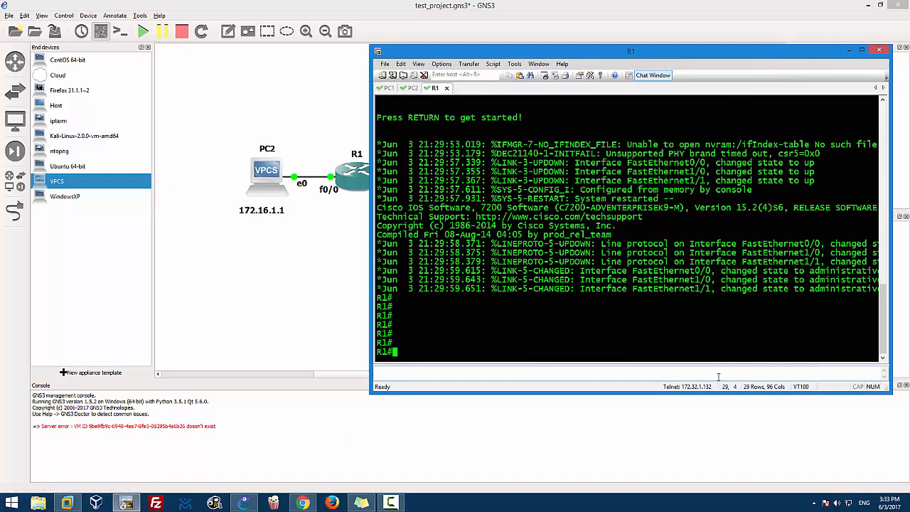
{"action": "type", "text": "conf t"}
{"action": "key", "text": "Return"}
{"action": "key", "text": "Return"}
{"action": "key", "text": "Return"}
{"action": "key", "text": "Return"}
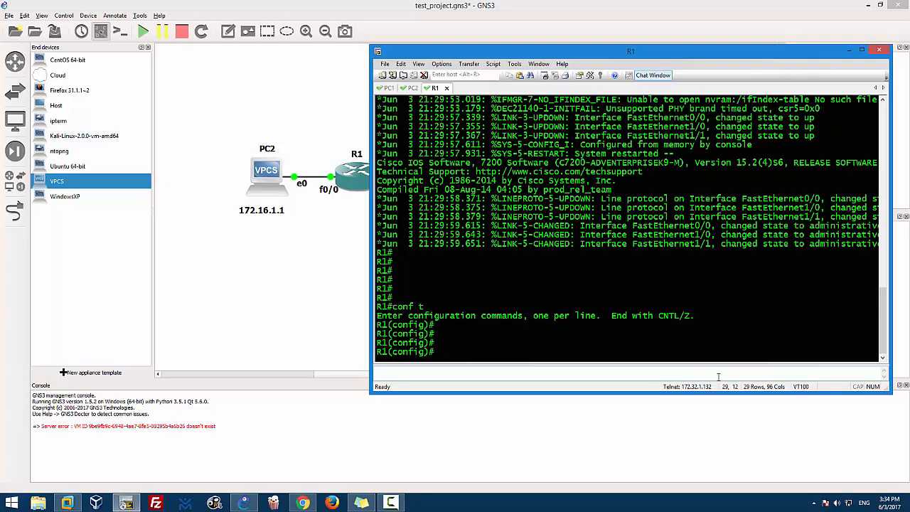
{"action": "type", "text": "show"}
{"action": "key", "text": "BackSpace"}
{"action": "key", "text": "BackSpace"}
{"action": "key", "text": "BackSpace"}
{"action": "key", "text": "ctrl+z"}
{"action": "key", "text": "Return"}
{"action": "key", "text": "Return"}
{"action": "key", "text": "Return"}
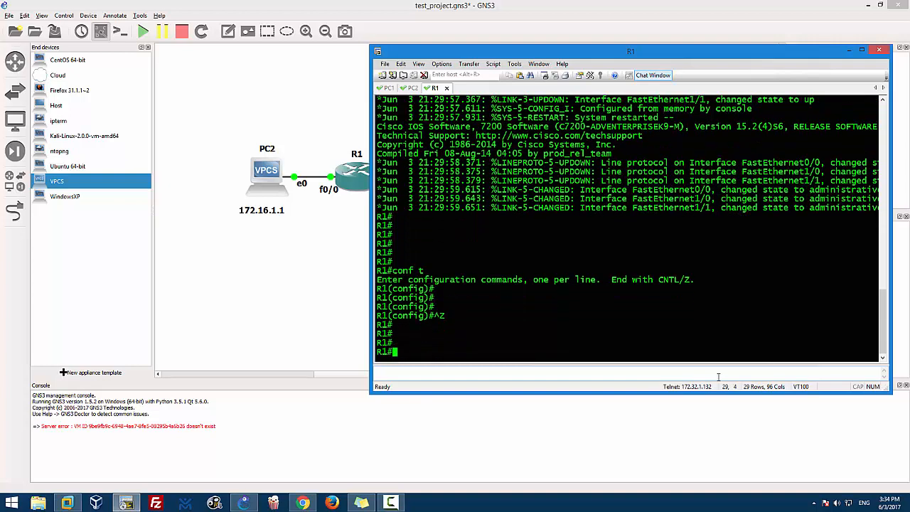
- Run show ip inter bri on R1 to list its interfaces with their addresses and status
{"action": "type", "text": "show ip inter "}
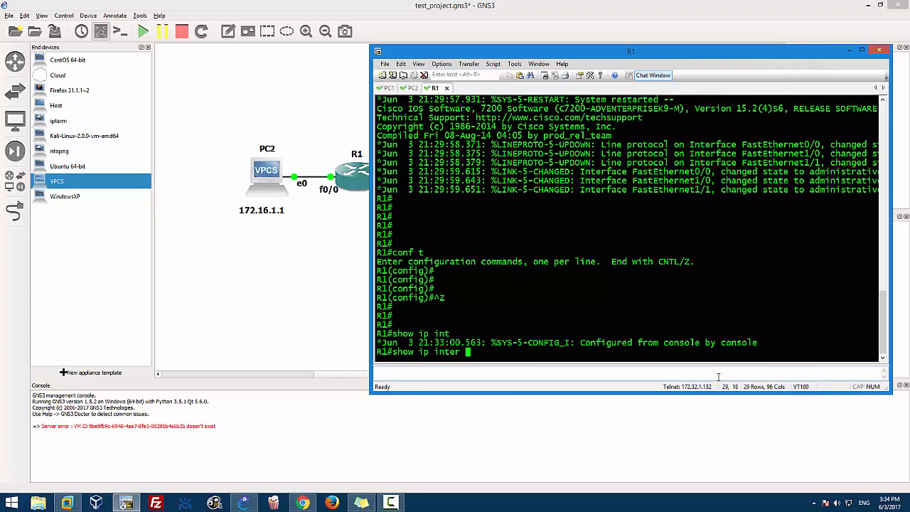
{"action": "type", "text": "bri"}
{"action": "key", "text": "Return"}
{"action": "key", "text": "Return"}
{"action": "key", "text": "Return"}
{"action": "key", "text": "Return"}
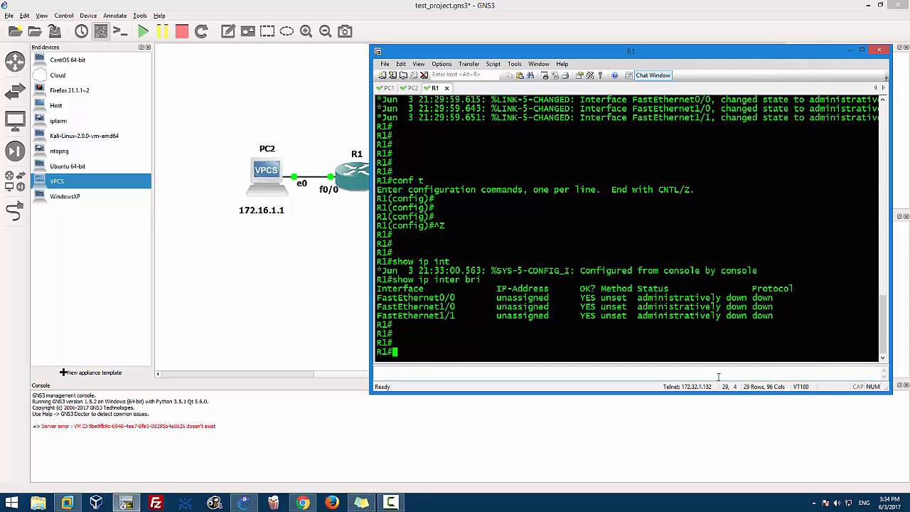
{"action": "left_click_drag", "start_coordinate": [453, 262], "coordinate": [377, 262]}
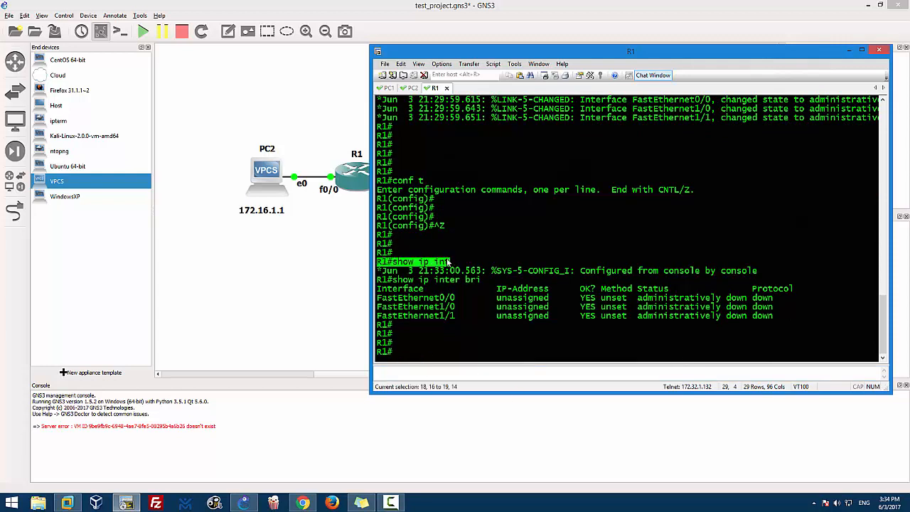
{"action": "left_click", "coordinate": [420, 263]}
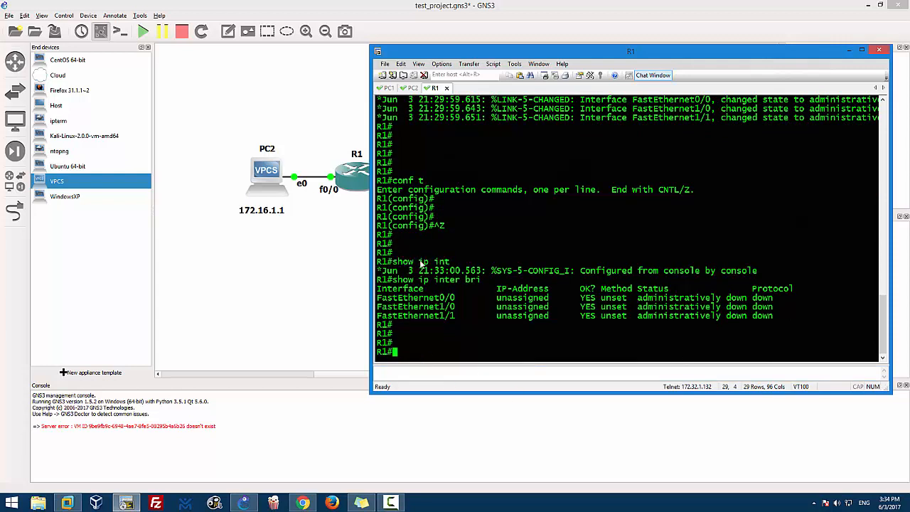
{"action": "double_click", "coordinate": [507, 299]}
{"action": "left_click", "coordinate": [507, 299]}
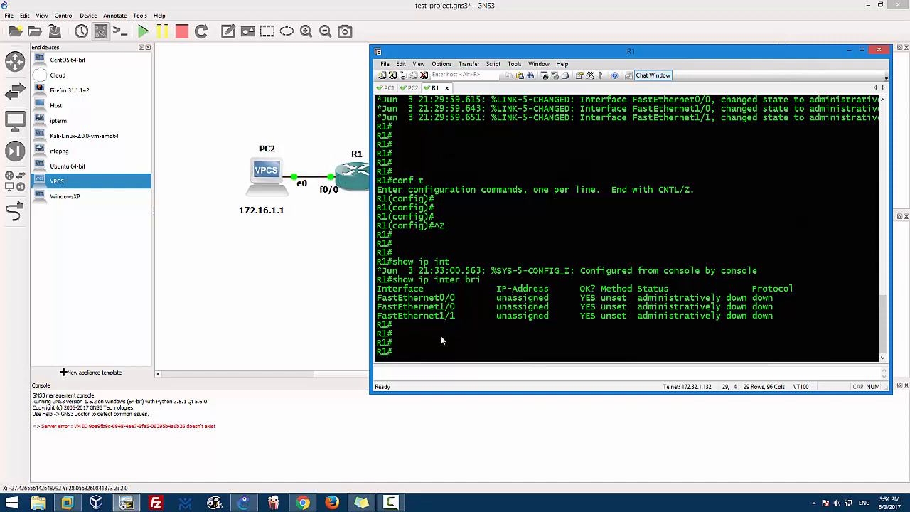
{"action": "type", "text": "show"}
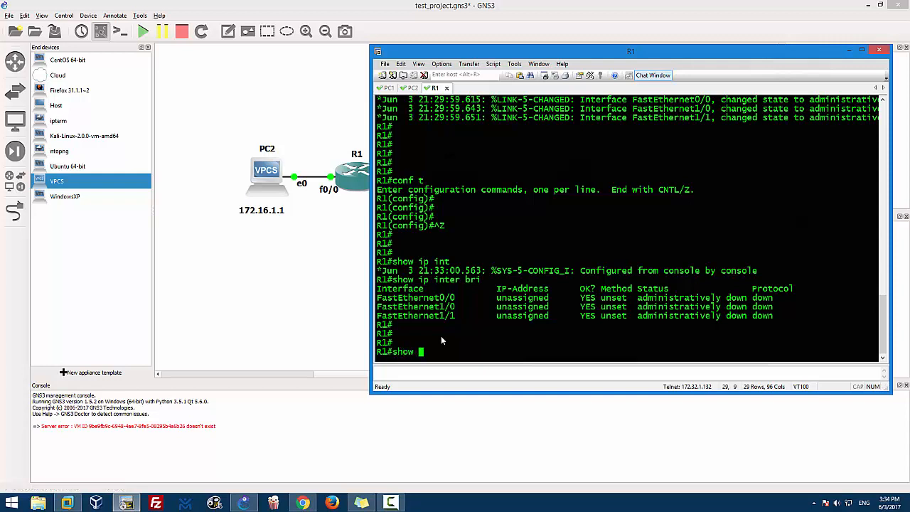
{"action": "key", "text": "BackSpace"}
{"action": "key", "text": "BackSpace"}
{"action": "key", "text": "BackSpace"}
{"action": "key", "text": "BackSpace"}
{"action": "key", "text": "BackSpace"}
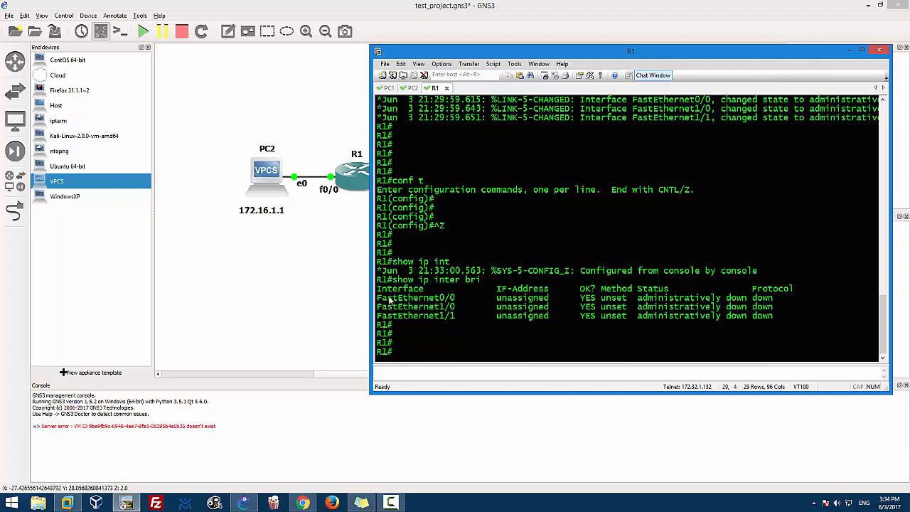
- Check R1's FastEthernet0/0 entry in the interface list and enter global configuration mode with conf t
{"action": "left_click_drag", "start_coordinate": [378, 298], "coordinate": [779, 304]}
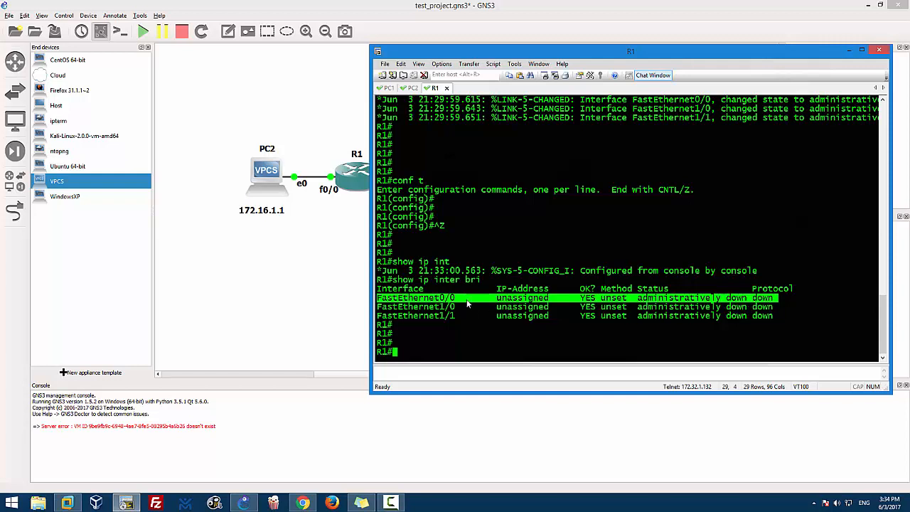
{"action": "type", "text": "conf t"}
{"action": "key", "text": "Return"}
- Enter interface configuration mode for fastEthernet 0/0 on R1, completing the command keywords automatically
{"action": "type", "text": "intr"}
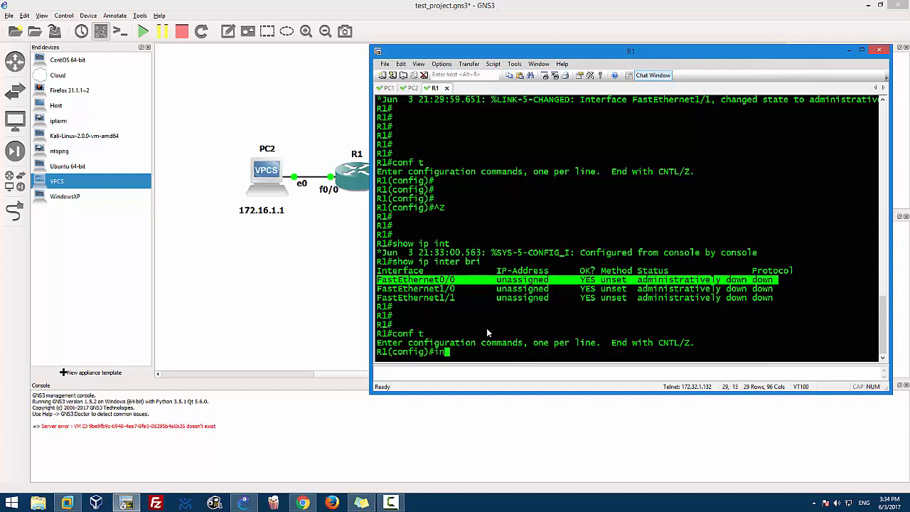
{"action": "key", "text": "Tab"}
{"action": "key", "text": "BackSpace"}
{"action": "key", "text": "BackSpace"}
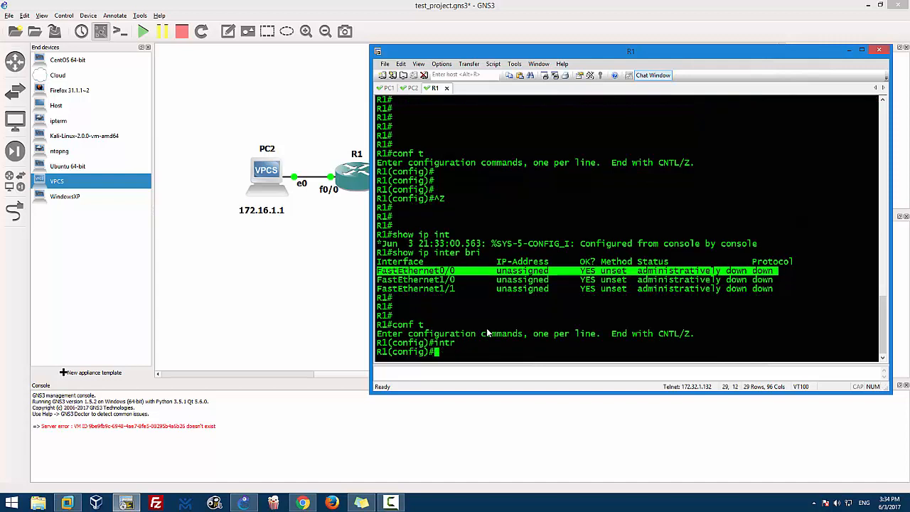
{"action": "type", "text": "ter"}
{"action": "key", "text": "Tab"}
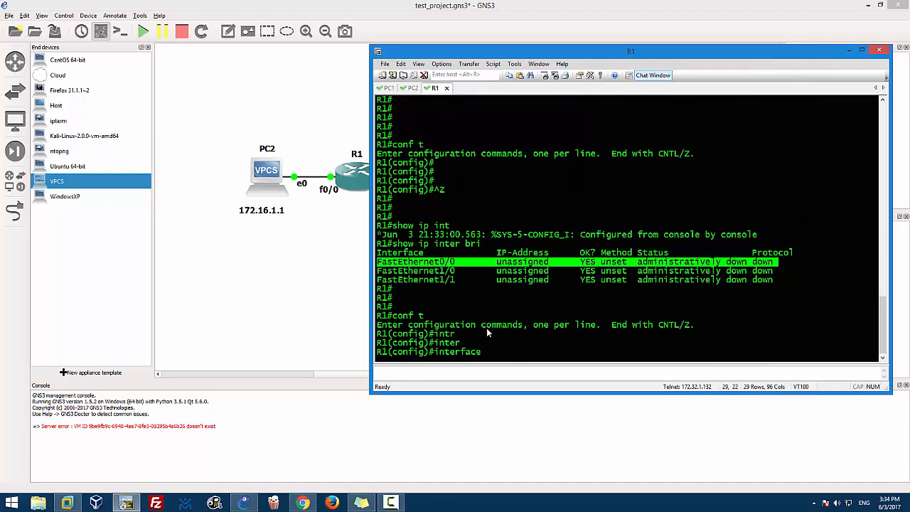
{"action": "type", "text": "fa"}
{"action": "key", "text": "Tab"}
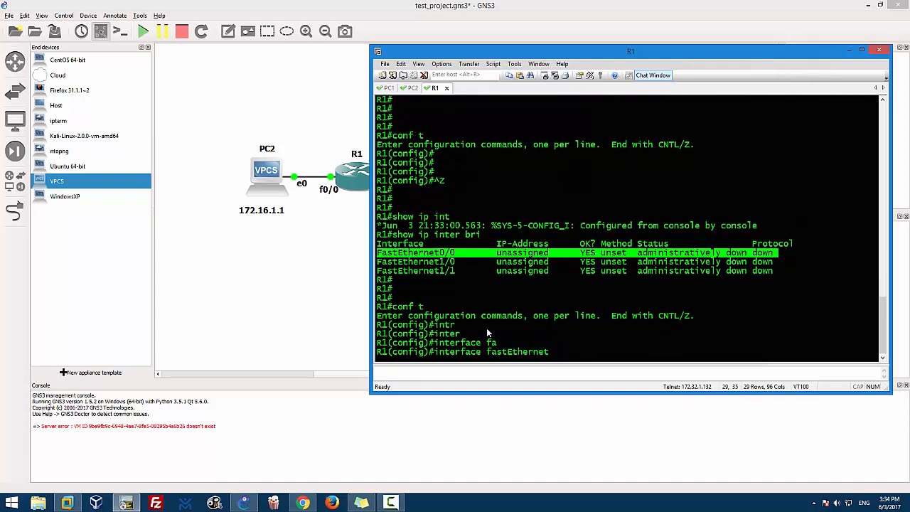
{"action": "type", "text": "0/0"}
{"action": "key", "text": "BackSpace"}
{"action": "key", "text": "BackSpace"}
{"action": "key", "text": "BackSpace"}
{"action": "key", "text": "BackSpace"}
{"action": "key", "text": "BackSpace"}
{"action": "key", "text": "BackSpace"}
{"action": "key", "text": "BackSpace"}
{"action": "key", "text": "BackSpace"}
{"action": "key", "text": "BackSpace"}
{"action": "key", "text": "BackSpace"}
{"action": "key", "text": "BackSpace"}
{"action": "key", "text": "BackSpace"}
{"action": "key", "text": "BackSpace"}
{"action": "key", "text": "BackSpace"}
{"action": "key", "text": "BackSpace"}
{"action": "key", "text": "Tab"}
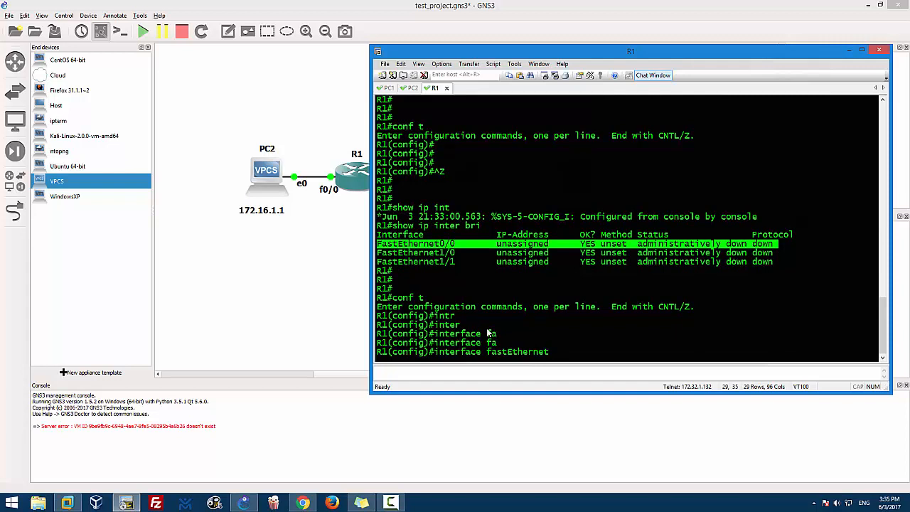
{"action": "type", "text": "0/0"}
{"action": "key", "text": "Return"}
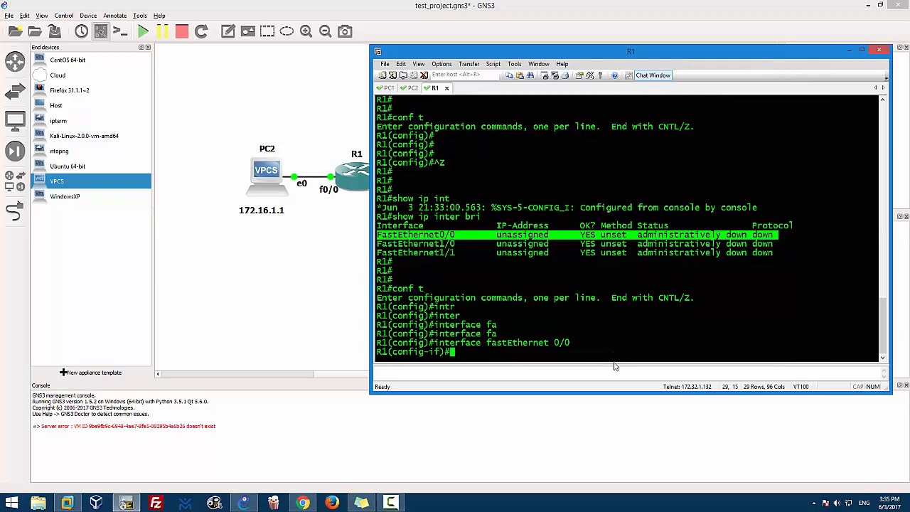
{"action": "key", "text": "Return"}
{"action": "left_click", "coordinate": [447, 359]}
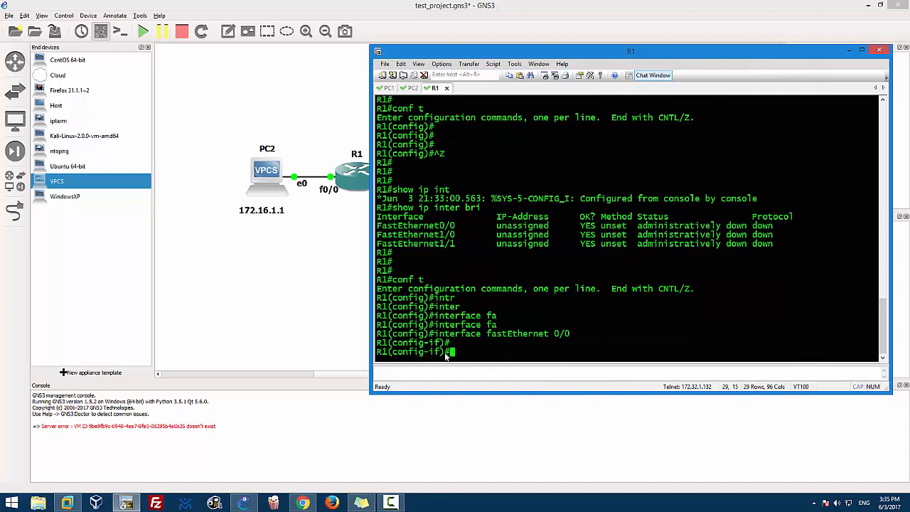
{"action": "mouse_move", "coordinate": [447, 359]}
{"action": "left_mouse_down"}
{"action": "mouse_move", "coordinate": [382, 359]}
{"action": "mouse_move", "coordinate": [445, 354]}
{"action": "left_mouse_up"}
{"action": "left_click", "coordinate": [398, 359]}
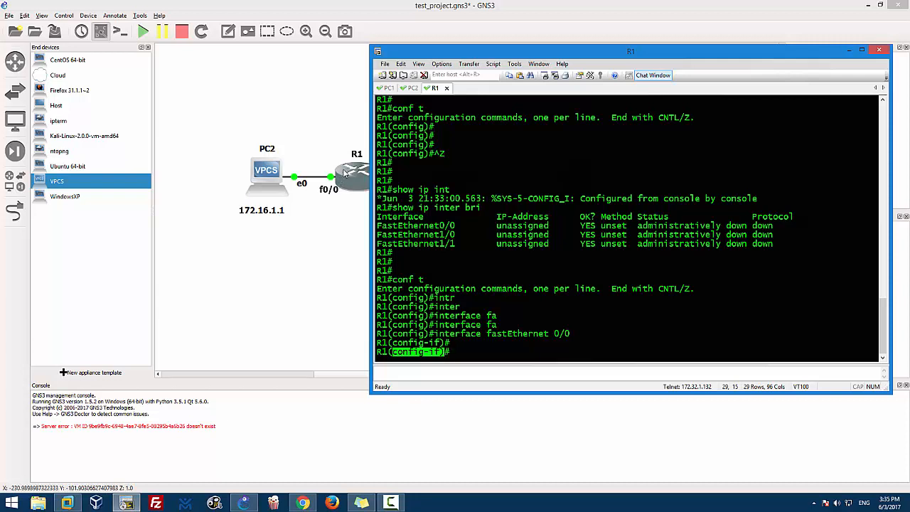
- Duplicate PC2's 172.16.1.1 address label in the topology and place the copy above the link between PC2 and R1
{"action": "left_click", "coordinate": [261, 212]}
{"action": "right_click", "coordinate": [261, 211]}
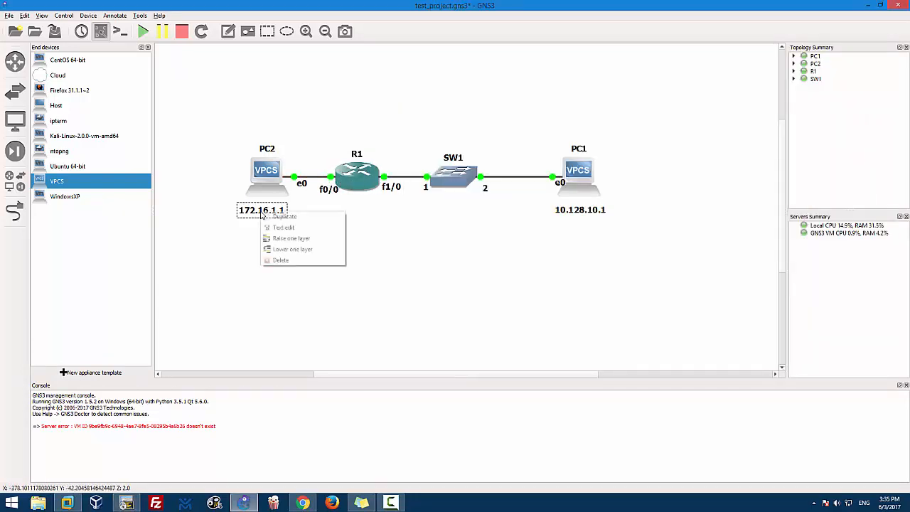
{"action": "left_click", "coordinate": [289, 224]}
{"action": "left_click_drag", "start_coordinate": [289, 224], "coordinate": [340, 146]}
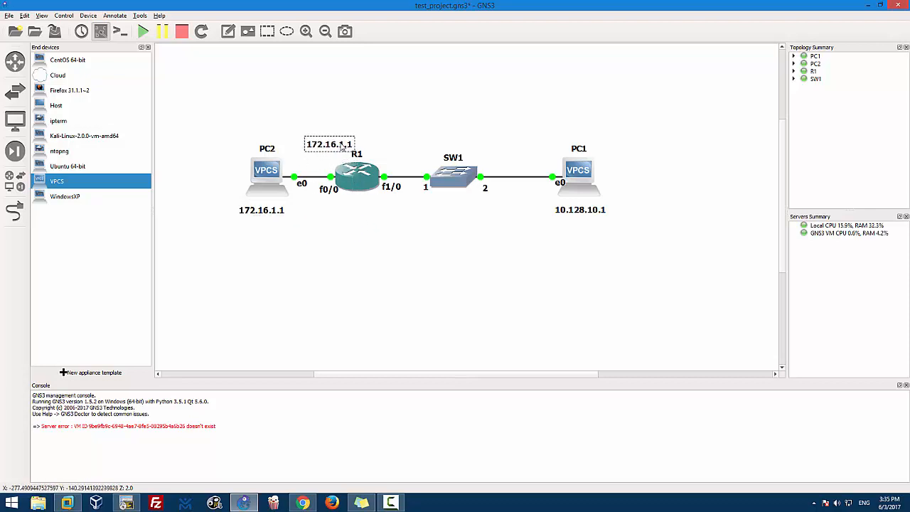
- Change the copied label above R1's f0/0 link to 172.16.1.254 and adjust its position slightly
{"action": "left_click", "coordinate": [380, 144]}
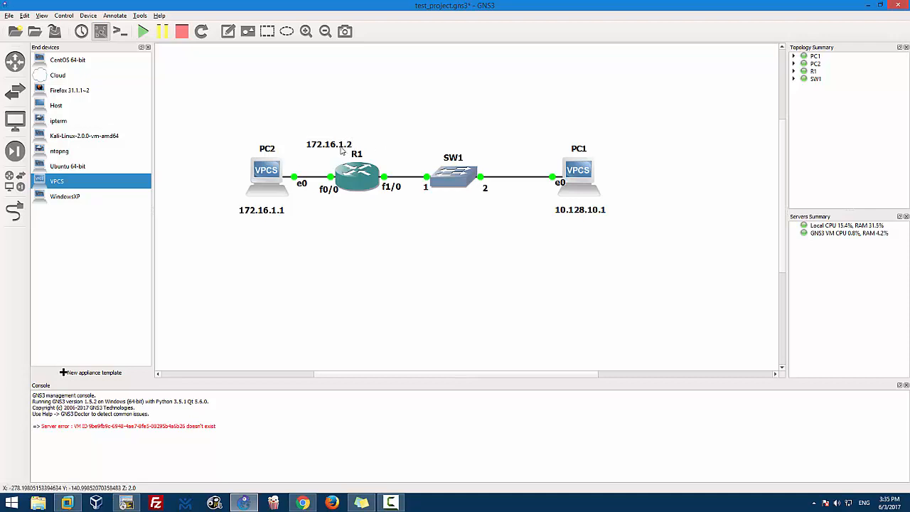
{"action": "left_click", "coordinate": [341, 147]}
{"action": "type", "text": "54"}
{"action": "left_click", "coordinate": [447, 122]}
{"action": "left_click_drag", "start_coordinate": [352, 146], "coordinate": [348, 145]}
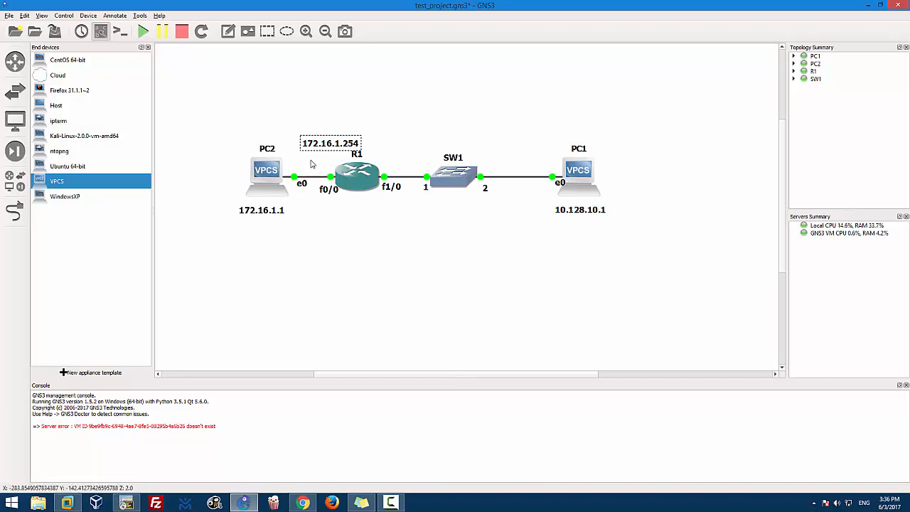
- Return to R1's console, start the ip address command with 172.16.1.254, and query its next parameter
{"action": "double_click", "coordinate": [343, 186]}
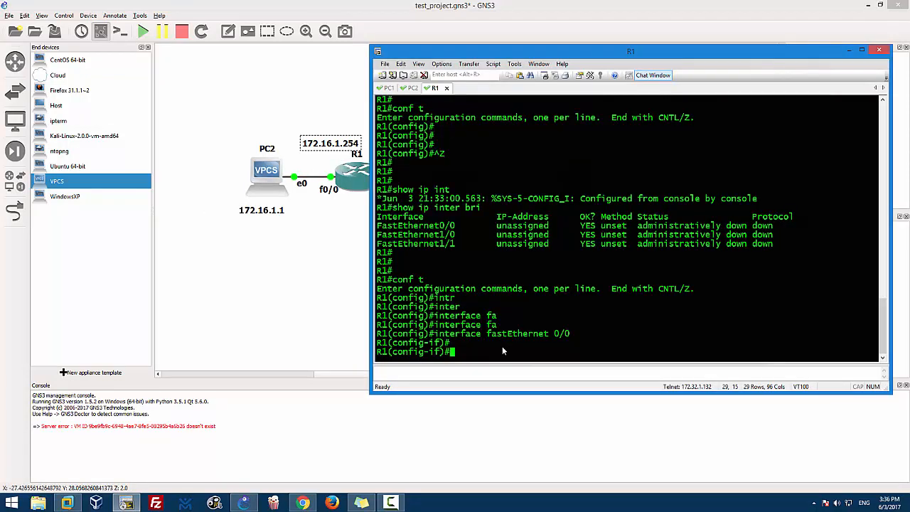
{"action": "key", "text": "Return"}
{"action": "type", "text": "ip add"}
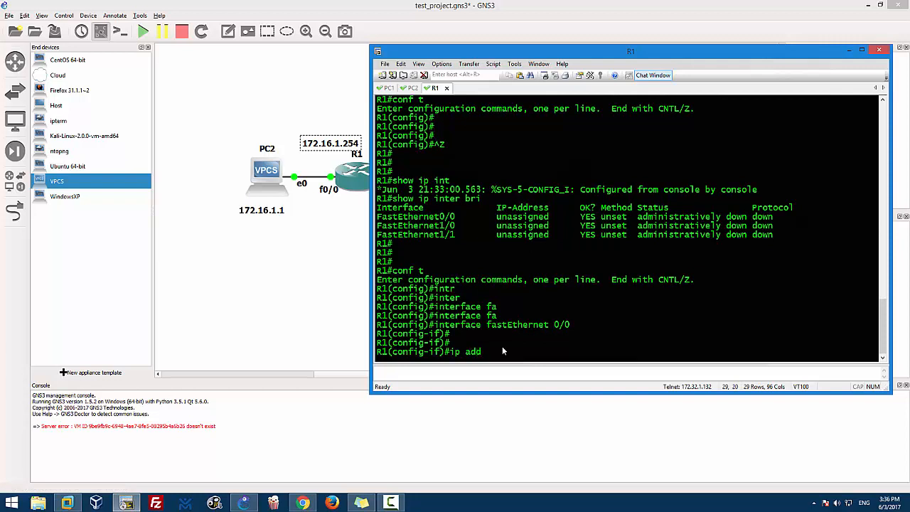
{"action": "key", "text": "Tab"}
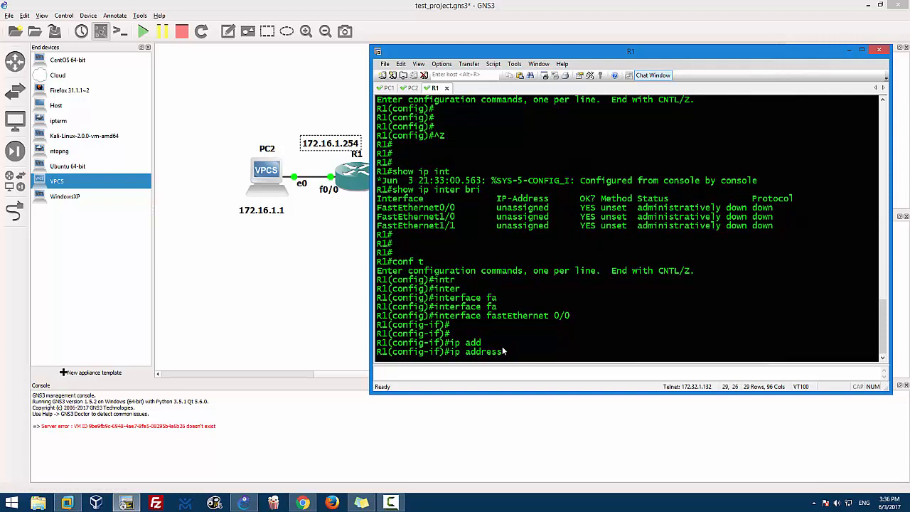
{"action": "type", "text": "172.16.1.254"}
{"action": "type", "text": "?"}
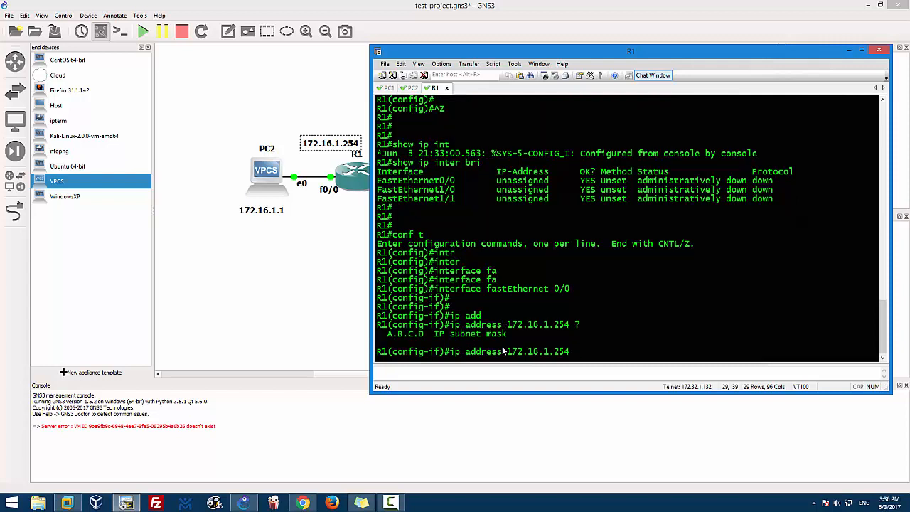
- Add the subnet mask 255.255.255.0 to the ip address command, query its remaining options, and run it
{"action": "type", "text": "255.255.255.0"}
{"action": "left_click_drag", "start_coordinate": [648, 352], "coordinate": [567, 352]}
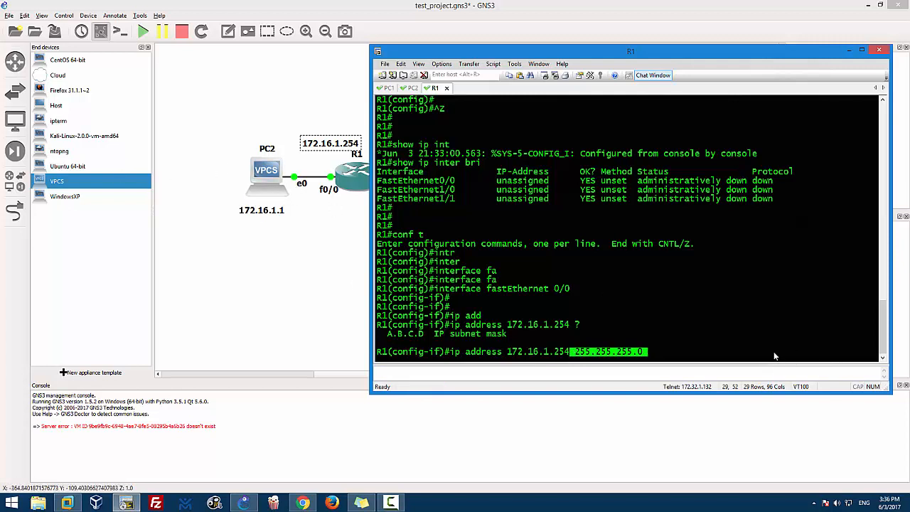
{"action": "left_click", "coordinate": [712, 341]}
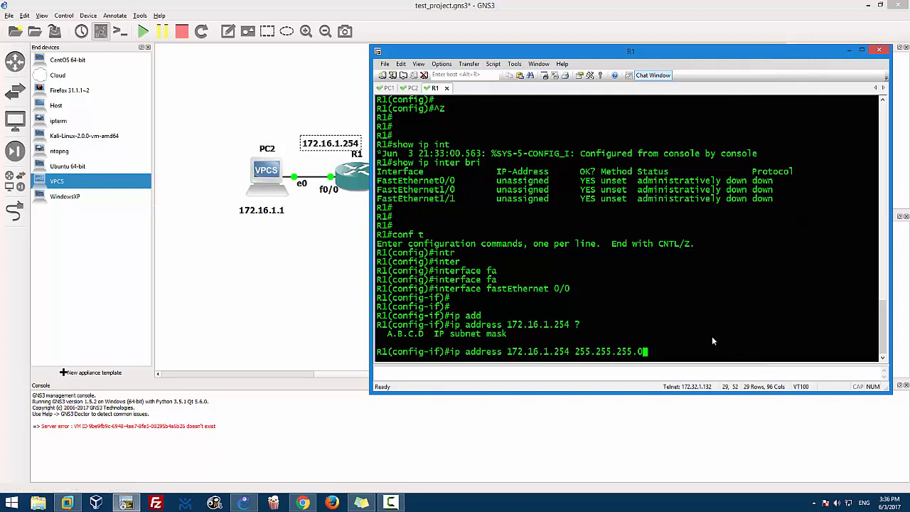
{"action": "type", "text": "?"}
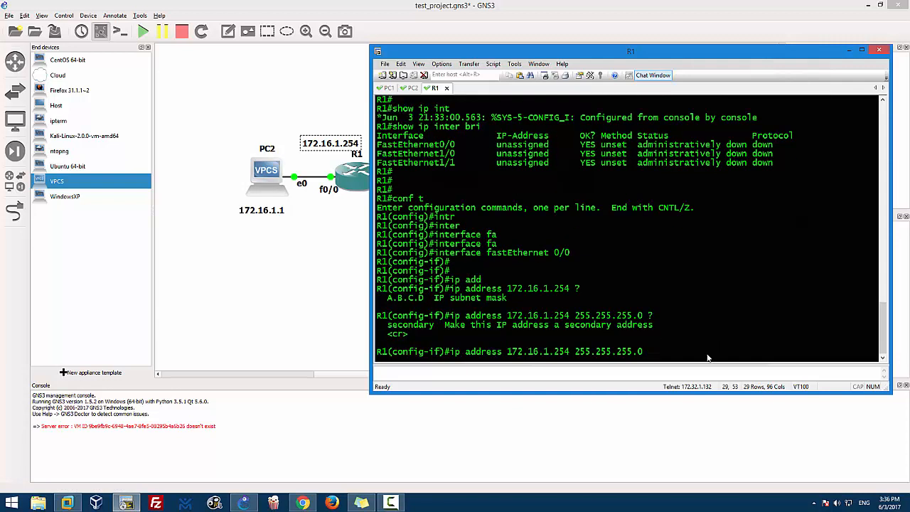
{"action": "left_click_drag", "start_coordinate": [389, 326], "coordinate": [407, 335]}
{"action": "left_click", "coordinate": [400, 337]}
{"action": "left_click", "coordinate": [407, 334]}
{"action": "key", "text": "Return"}
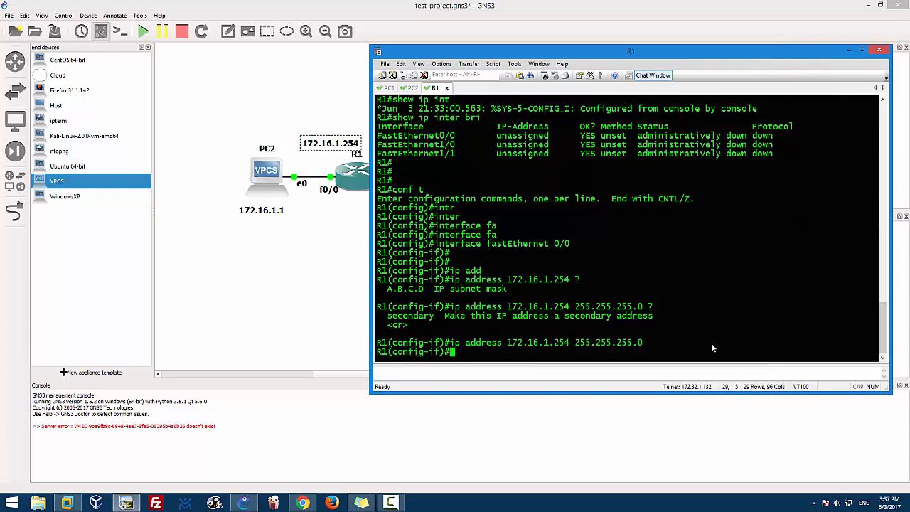
- Enable R1's fastEthernet 0/0 interface with no shutdown
{"action": "left_click", "coordinate": [389, 503]}
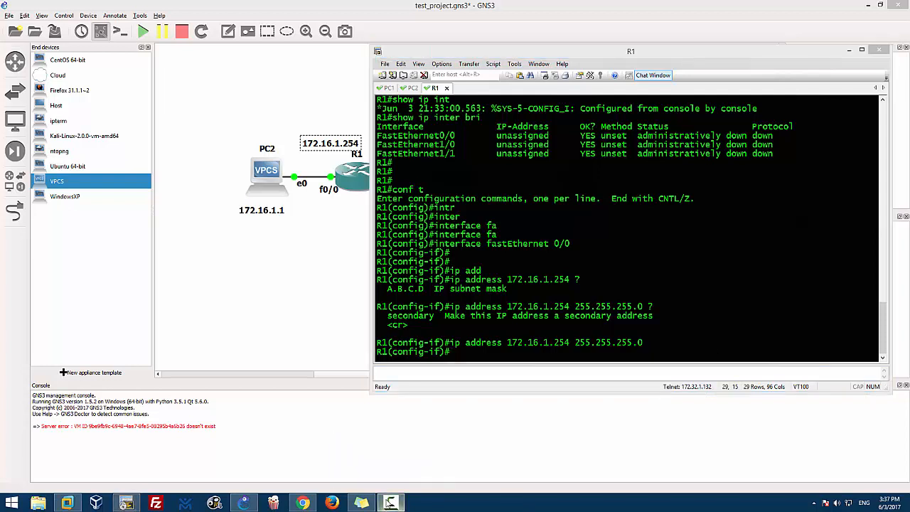
{"action": "left_click", "coordinate": [644, 314]}
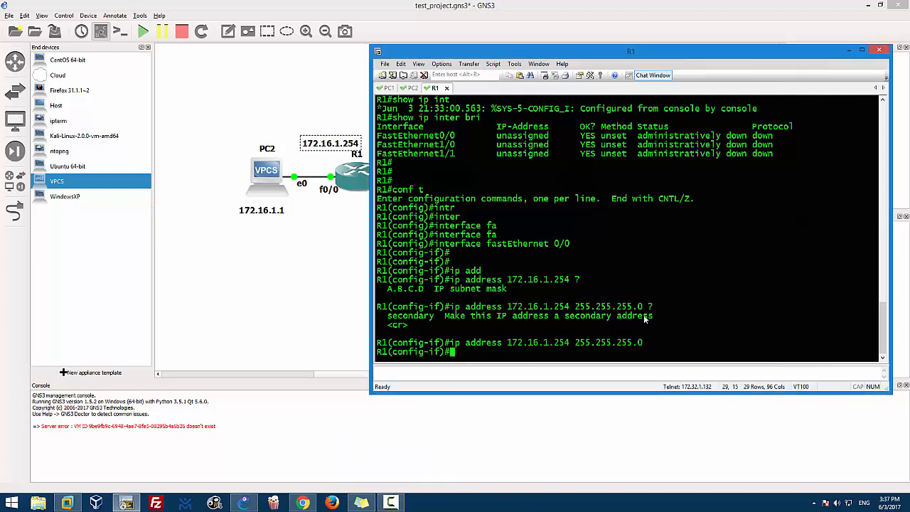
{"action": "key", "text": "Return"}
{"action": "key", "text": "Return"}
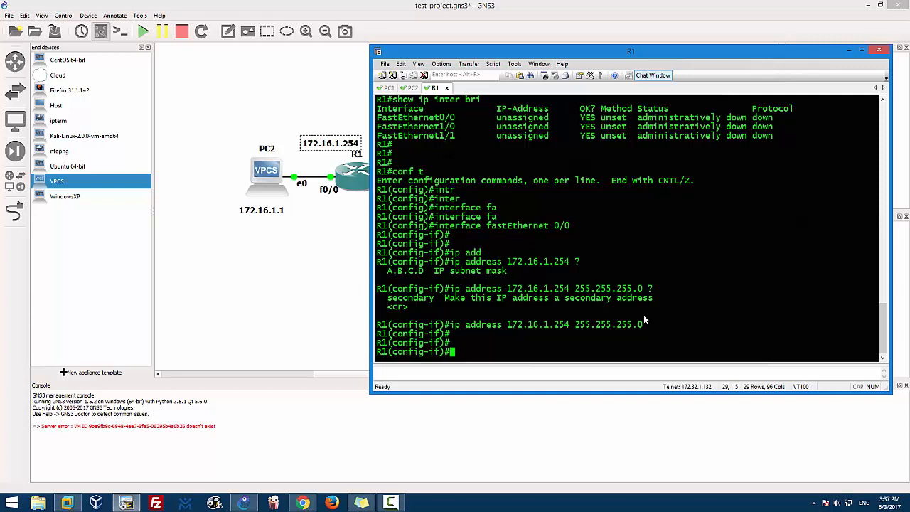
{"action": "type", "text": "no shu"}
{"action": "key", "text": "Tab"}
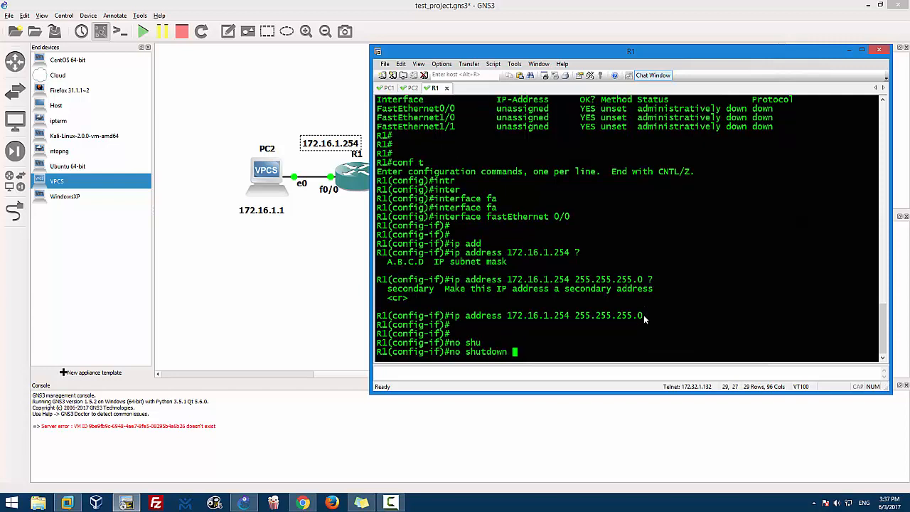
{"action": "key", "text": "Return"}
{"action": "key", "text": "Return"}
{"action": "key", "text": "Return"}
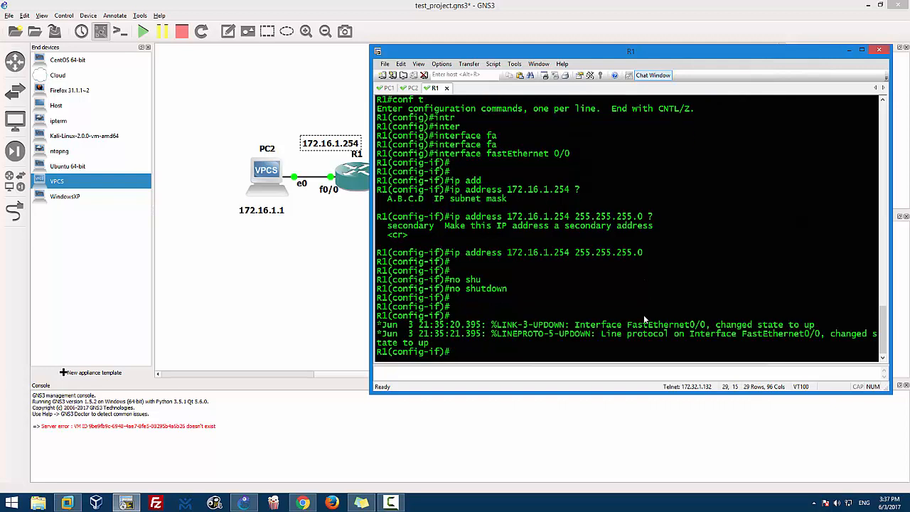
- Examine the link and line protocol messages for FastEthernet0/0 and leave R1's configuration mode
{"action": "left_click_drag", "start_coordinate": [728, 327], "coordinate": [823, 328]}
{"action": "left_click", "coordinate": [733, 331]}
{"action": "left_click_drag", "start_coordinate": [733, 333], "coordinate": [889, 337]}
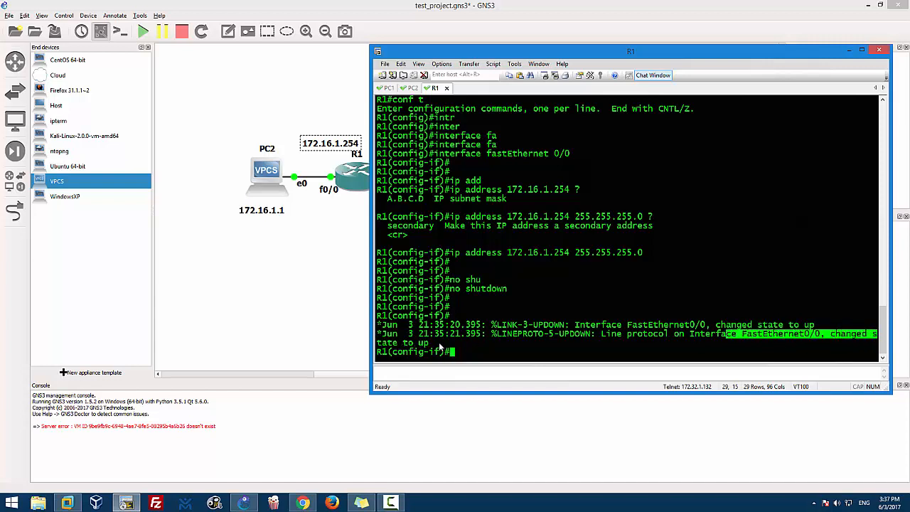
{"action": "left_click_drag", "start_coordinate": [429, 342], "coordinate": [403, 343]}
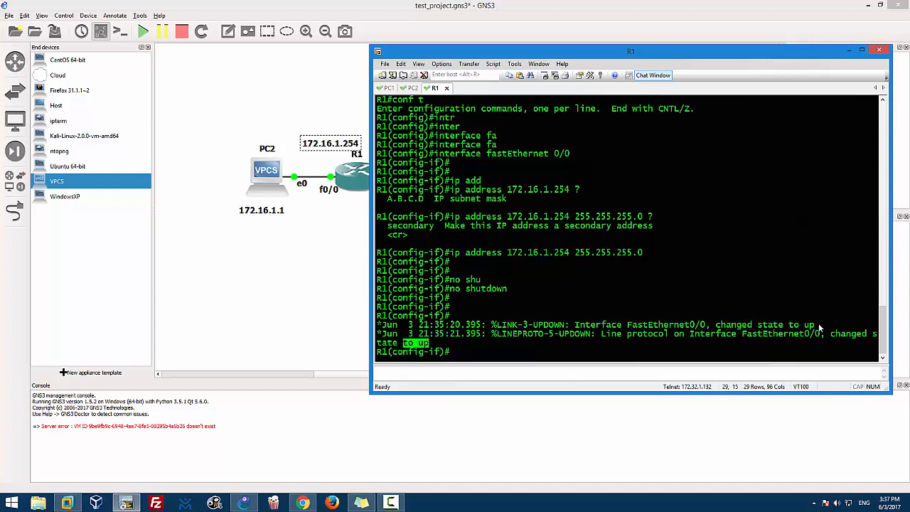
{"action": "left_click_drag", "start_coordinate": [788, 326], "coordinate": [814, 326]}
{"action": "left_click", "coordinate": [661, 346]}
{"action": "key", "text": "ctrl+z"}
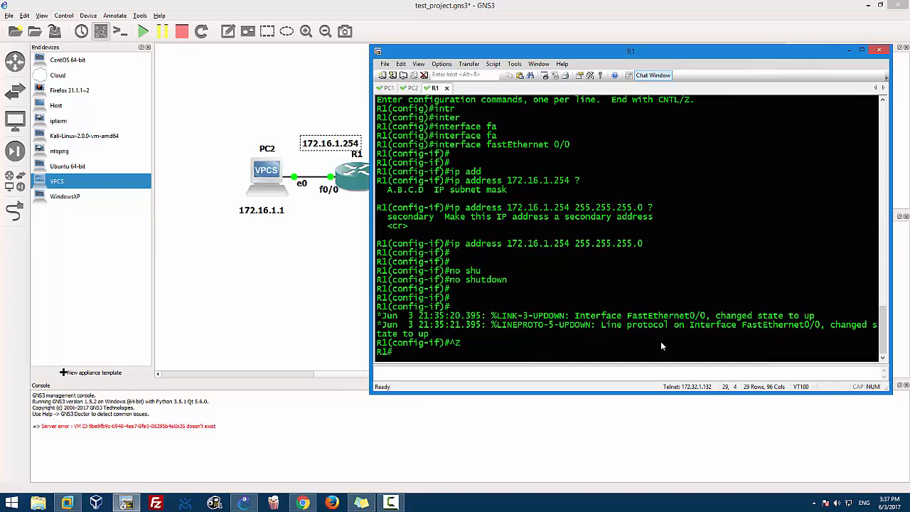
{"action": "left_click_drag", "start_coordinate": [378, 343], "coordinate": [460, 344]}
{"action": "left_click", "coordinate": [496, 349]}
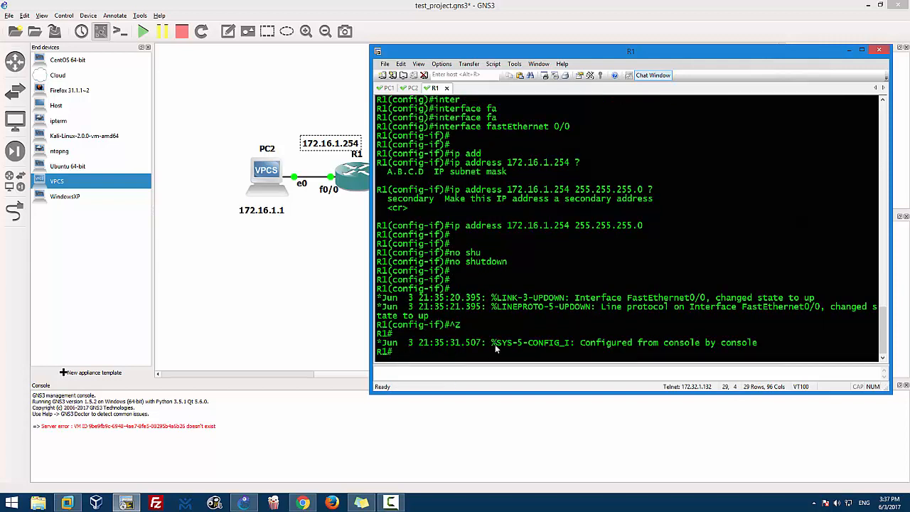
- Run show ip inter bri on R1 again to check the new FastEthernet0/0 configuration
{"action": "key", "text": "Return"}
{"action": "key", "text": "Return"}
{"action": "key", "text": "Return"}
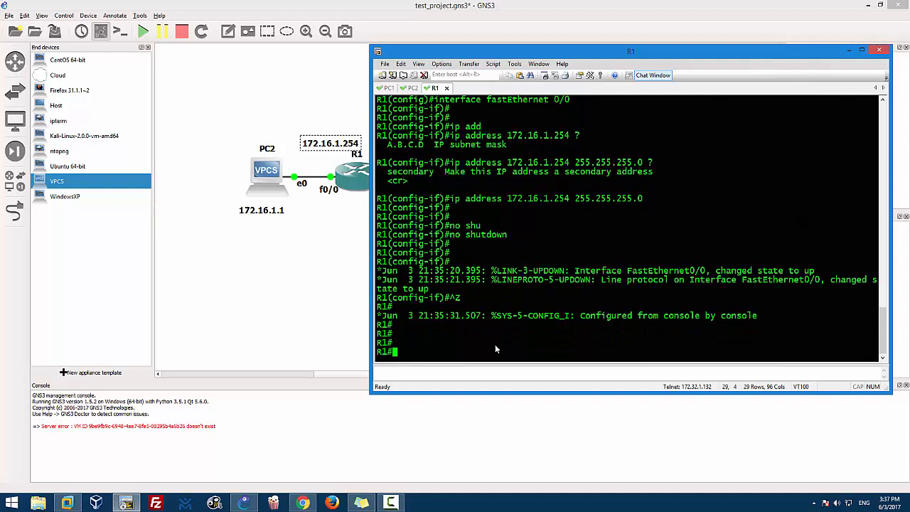
{"action": "type", "text": "show ip inter bri"}
{"action": "key", "text": "Return"}
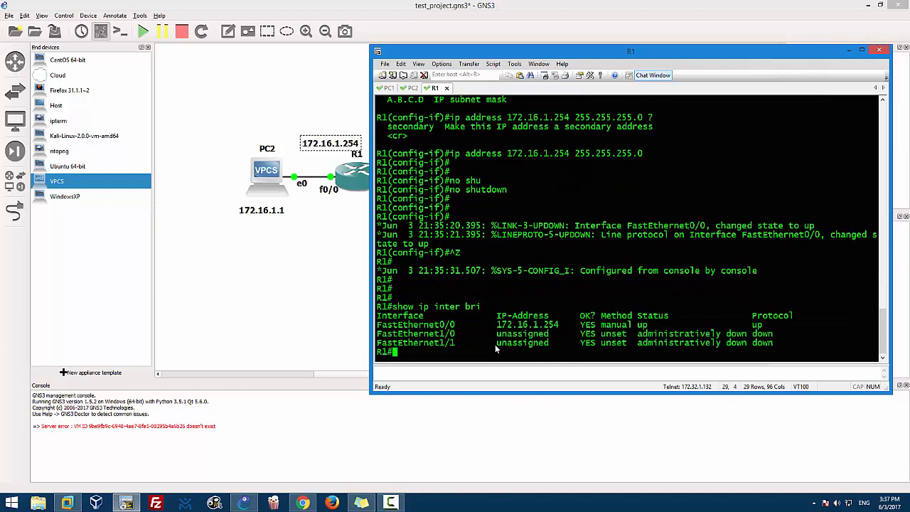
- Examine the status, protocol and IP address of FastEthernet0/0 in R1's interface summary
{"action": "double_click", "coordinate": [644, 327]}
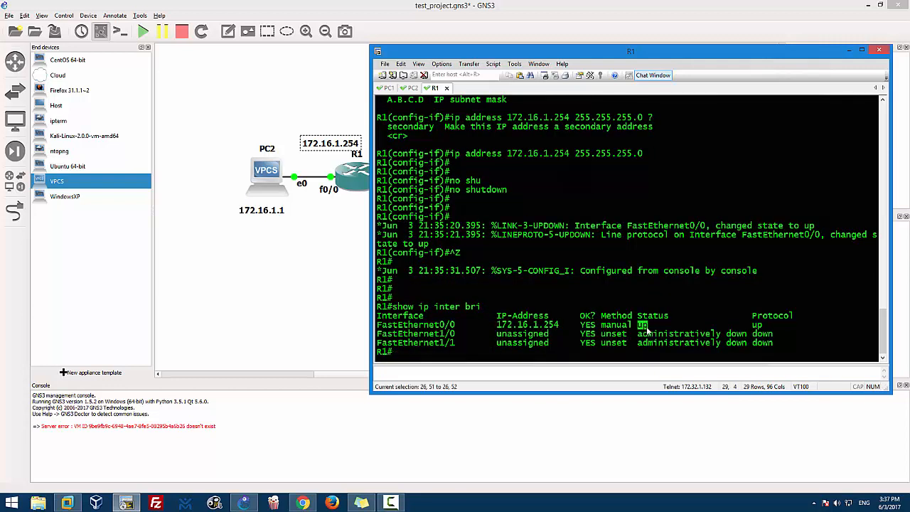
{"action": "left_click", "coordinate": [648, 329]}
{"action": "double_click", "coordinate": [758, 325]}
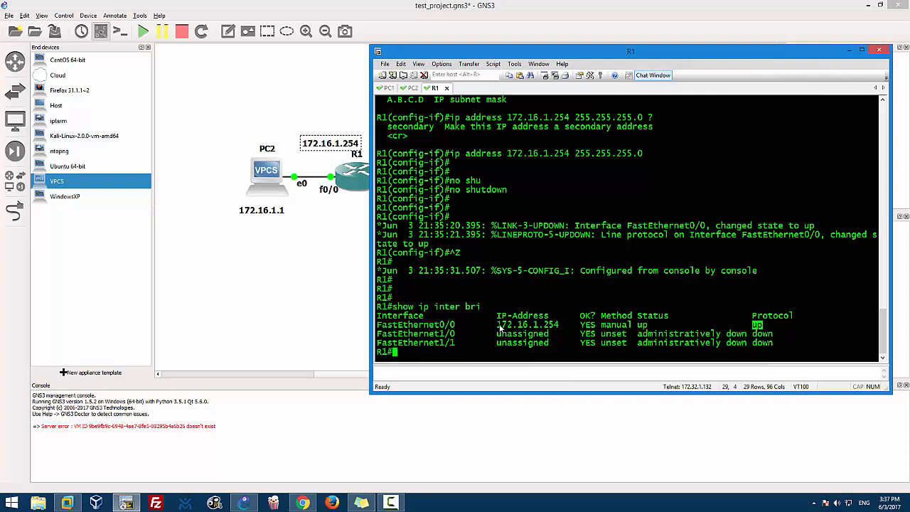
{"action": "left_click_drag", "start_coordinate": [497, 325], "coordinate": [560, 327]}
{"action": "left_click", "coordinate": [509, 347]}
{"action": "key", "text": "Return"}
{"action": "key", "text": "Return"}
{"action": "key", "text": "Return"}
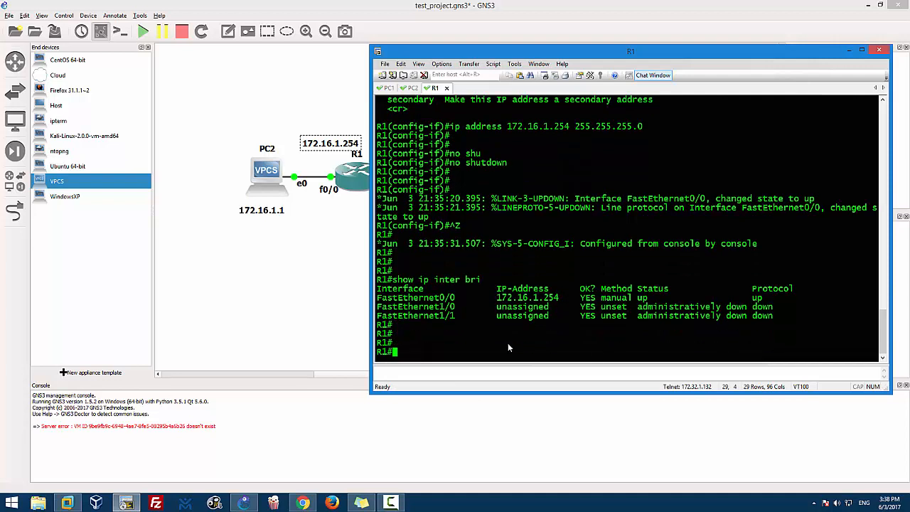
- Ping PC2 at 172.16.1.1 from R1, examine the replies, and repeat the ping
{"action": "type", "text": "ping 172.16.1.1"}
{"action": "key", "text": "Return"}
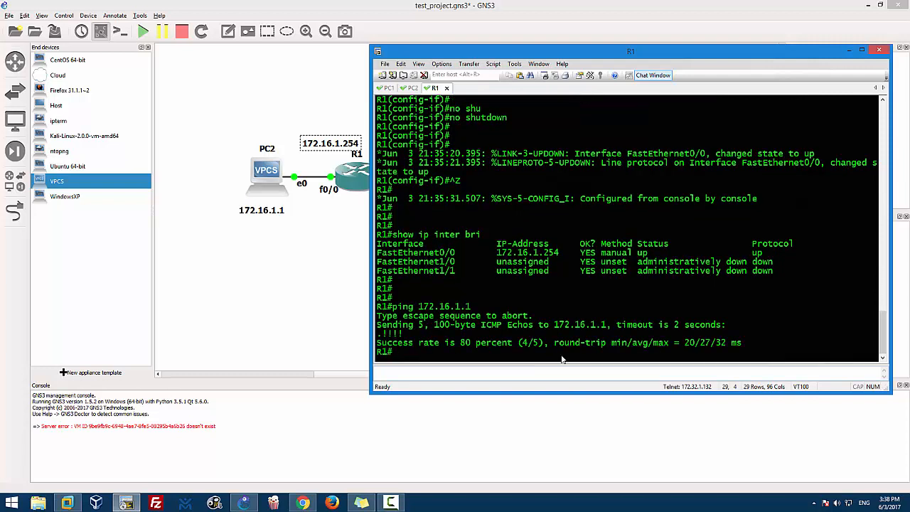
{"action": "left_click_drag", "start_coordinate": [404, 335], "coordinate": [384, 337]}
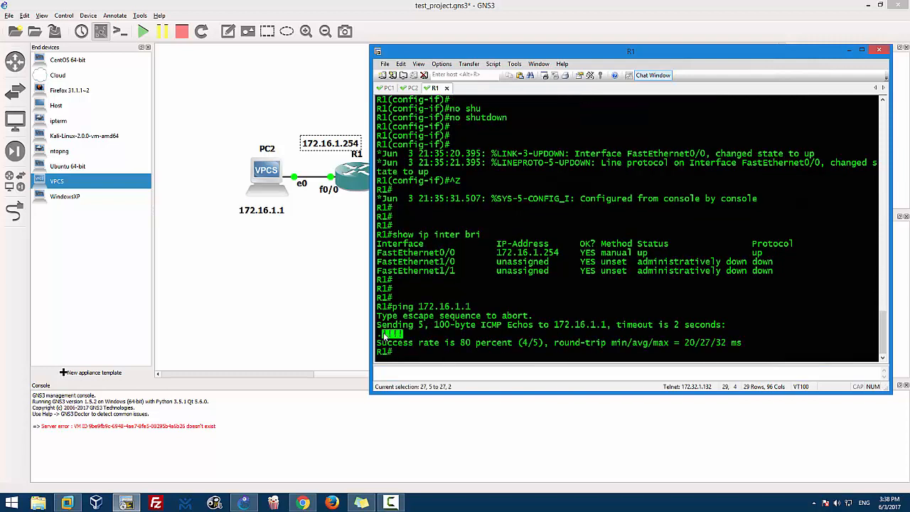
{"action": "left_click", "coordinate": [402, 333]}
{"action": "key", "text": "Return"}
{"action": "key", "text": "Return"}
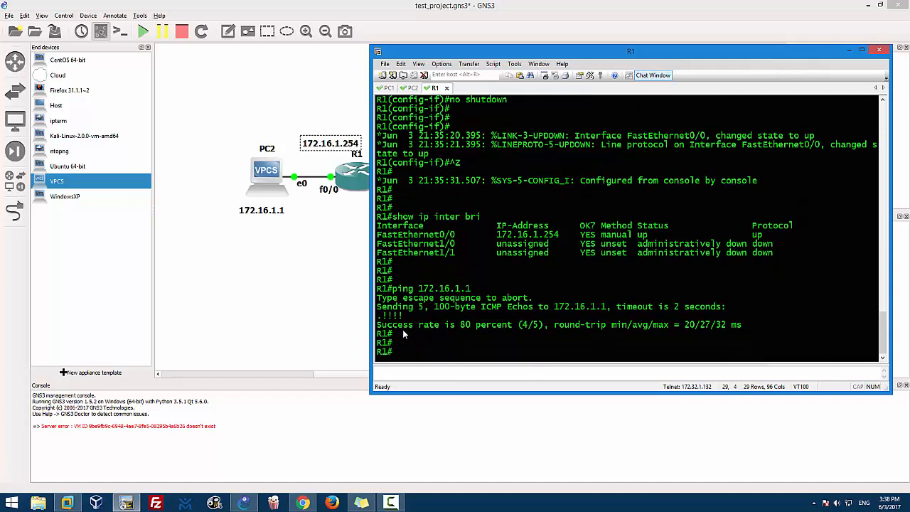
{"action": "key", "text": "Up"}
{"action": "key", "text": "Return"}
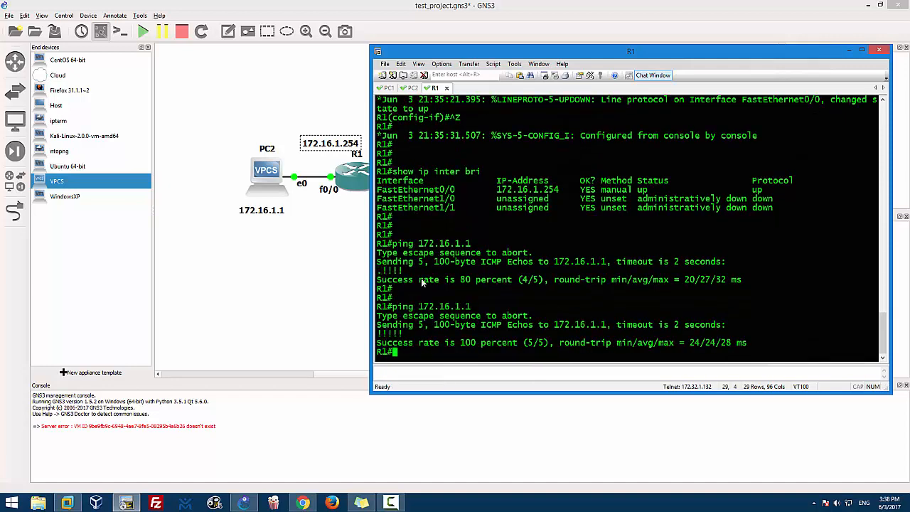
- Run show arp on R1 and examine the IP and hardware address in PC2's entry
{"action": "key", "text": "Return"}
{"action": "key", "text": "Return"}
{"action": "type", "text": "show arp"}
{"action": "key", "text": "Return"}
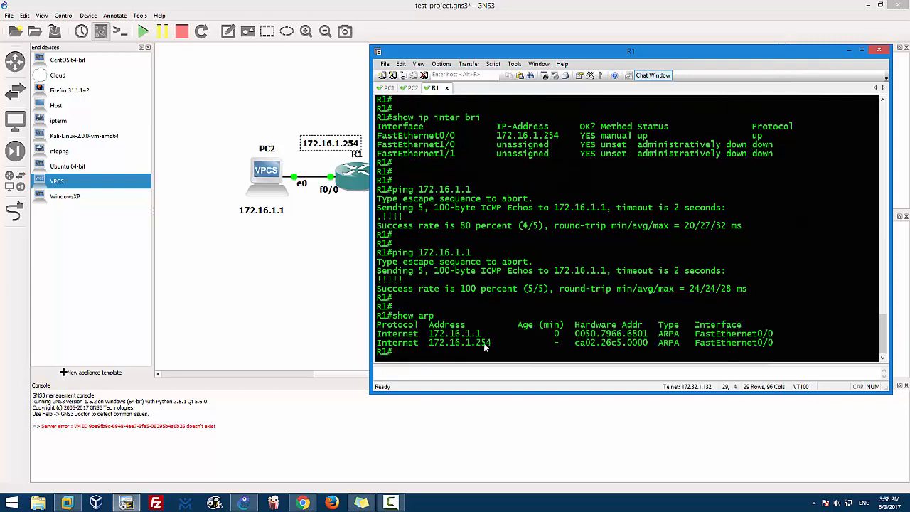
{"action": "left_click_drag", "start_coordinate": [482, 334], "coordinate": [429, 336]}
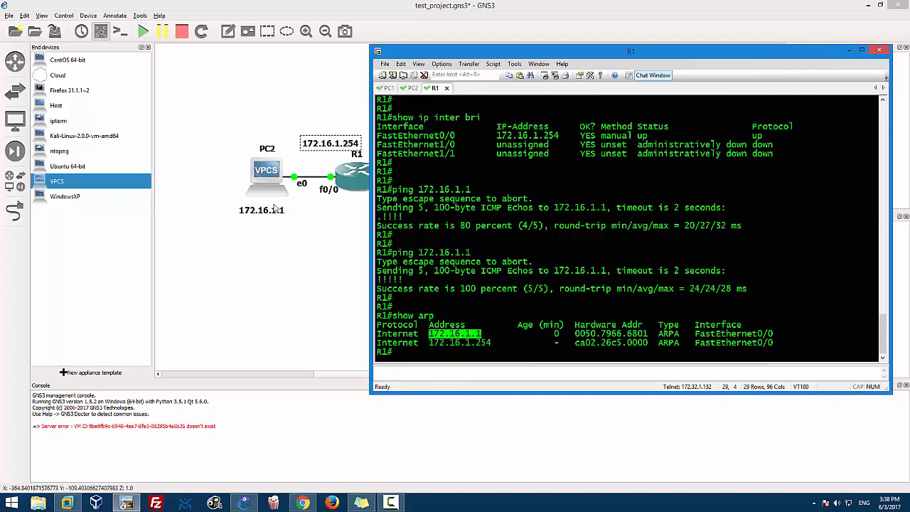
{"action": "left_click_drag", "start_coordinate": [648, 333], "coordinate": [576, 334]}
{"action": "left_click", "coordinate": [627, 334]}
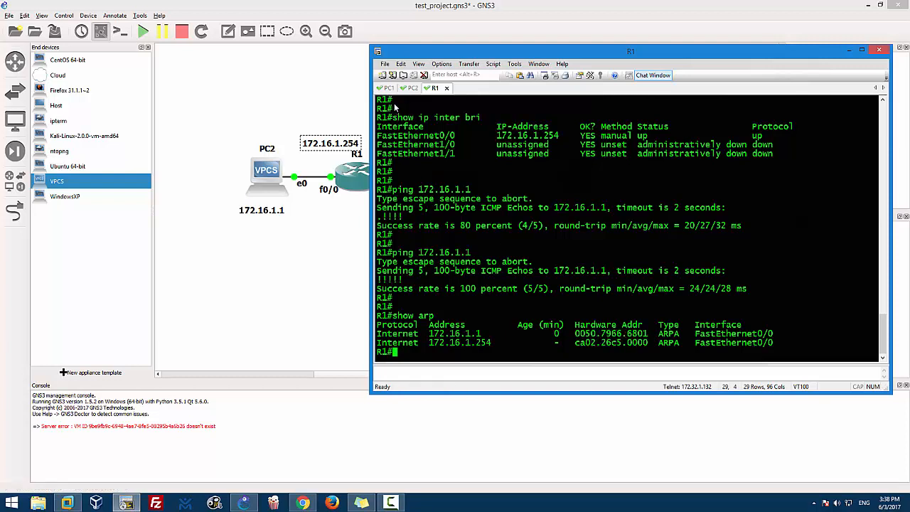
- Open PC2's console to compare its MAC address with R1's ARP entry, and minimize the console window
{"action": "double_click", "coordinate": [269, 174]}
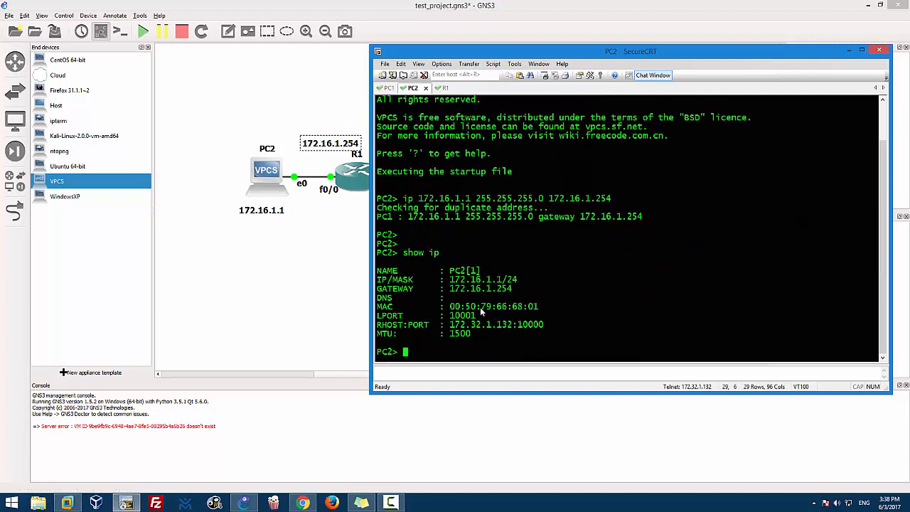
{"action": "left_click_drag", "start_coordinate": [539, 306], "coordinate": [516, 306]}
{"action": "left_click", "coordinate": [849, 51]}
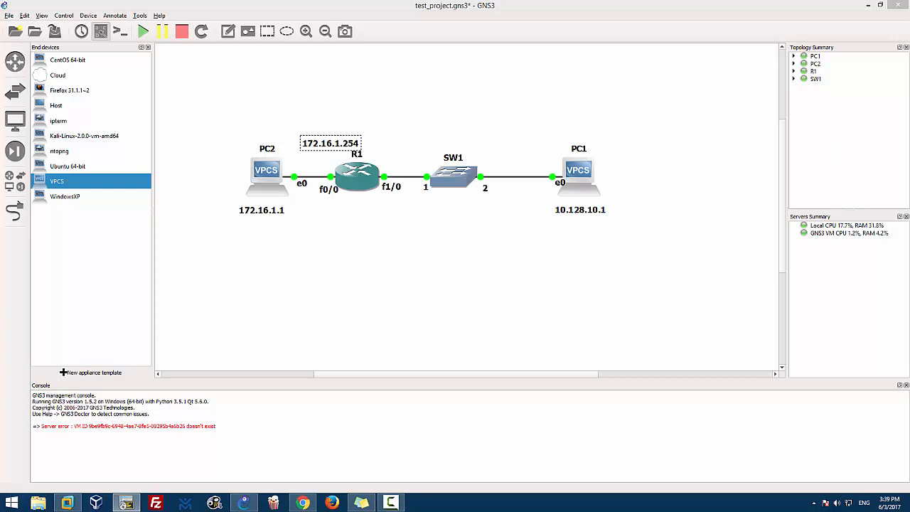
- Dock R1's console window on one half of the screen beside the topology and get fresh prompt lines
{"action": "left_click_drag", "start_coordinate": [909, 117], "coordinate": [1, 48]}
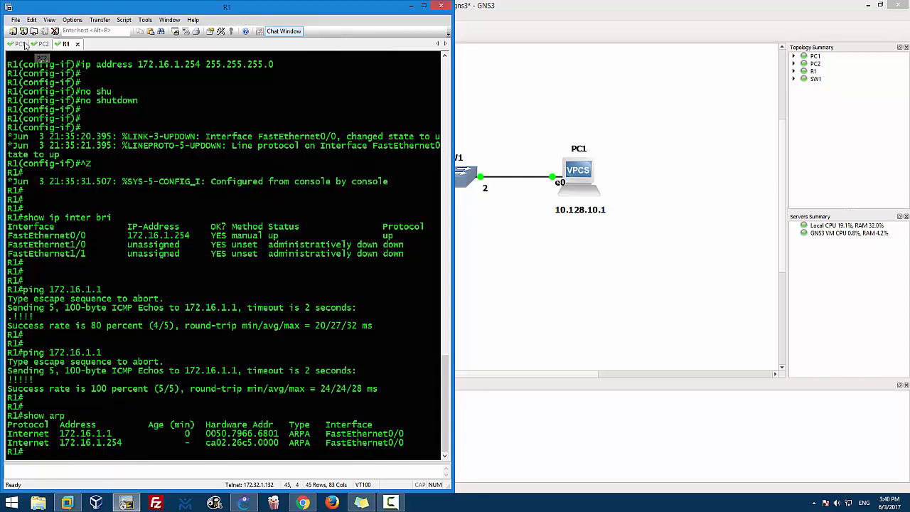
{"action": "key", "text": "Return"}
{"action": "key", "text": "Return"}
{"action": "key", "text": "Return"}
{"action": "key", "text": "Return"}
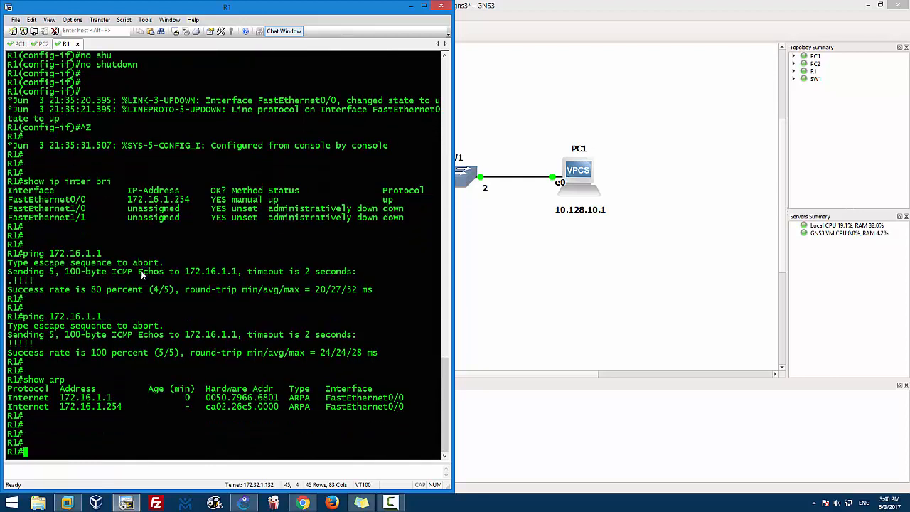
{"action": "type", "text": "show"}
{"action": "key", "text": "BackSpace"}
{"action": "key", "text": "BackSpace"}
{"action": "key", "text": "BackSpace"}
{"action": "key", "text": "BackSpace"}
{"action": "key", "text": "BackSpace"}
- Move the console aside to check R1's link towards SW1 in the topology, and dock it beside the topology again
{"action": "left_click_drag", "start_coordinate": [328, 9], "coordinate": [194, 113]}
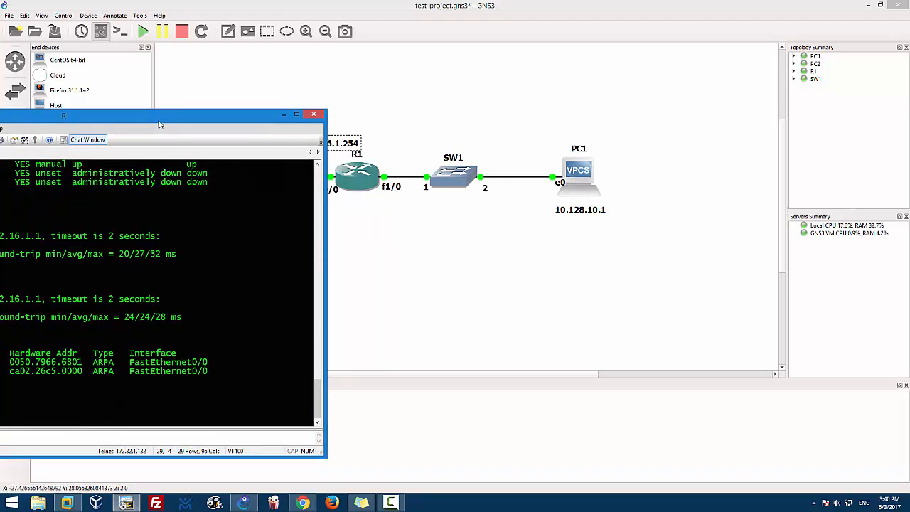
{"action": "left_click_drag", "start_coordinate": [156, 123], "coordinate": [236, 75]}
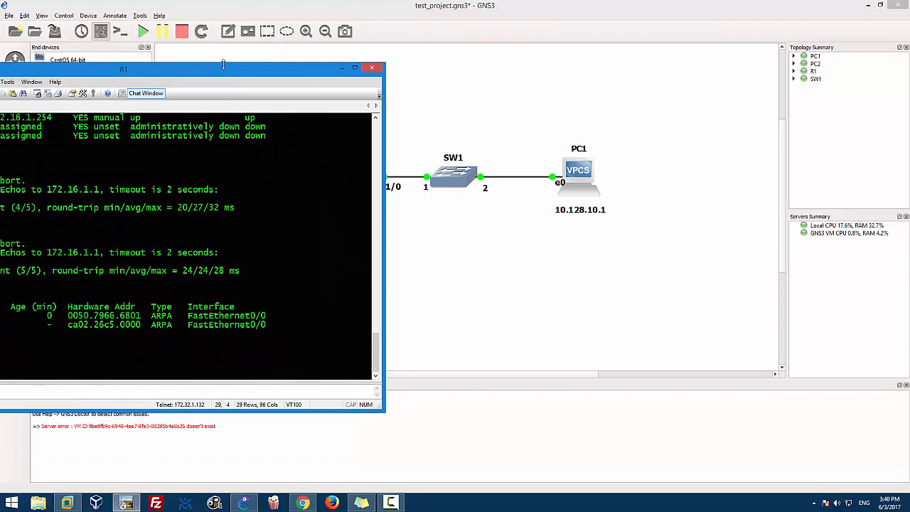
{"action": "double_click", "coordinate": [225, 63]}
{"action": "left_click_drag", "start_coordinate": [208, 9], "coordinate": [1, 9]}
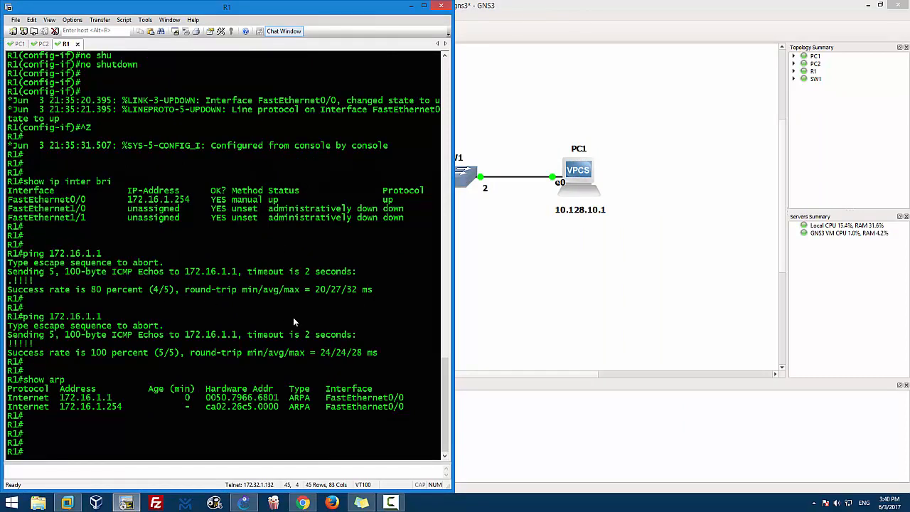
- Enter R1's configuration mode with conf t and select interface fastEthernet 1/0
{"action": "type", "text": "conf t"}
{"action": "key", "text": "Return"}
{"action": "type", "text": "inte"}
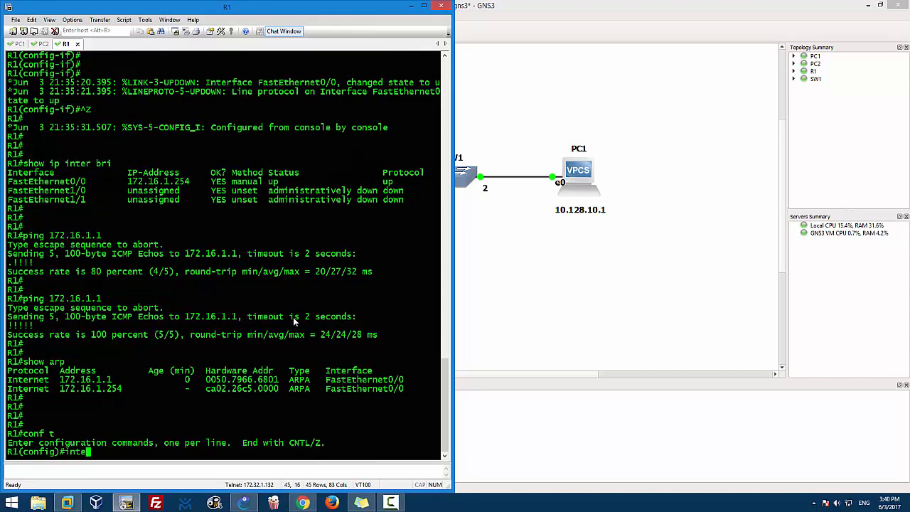
{"action": "type", "text": "r"}
{"action": "key", "text": "Tab"}
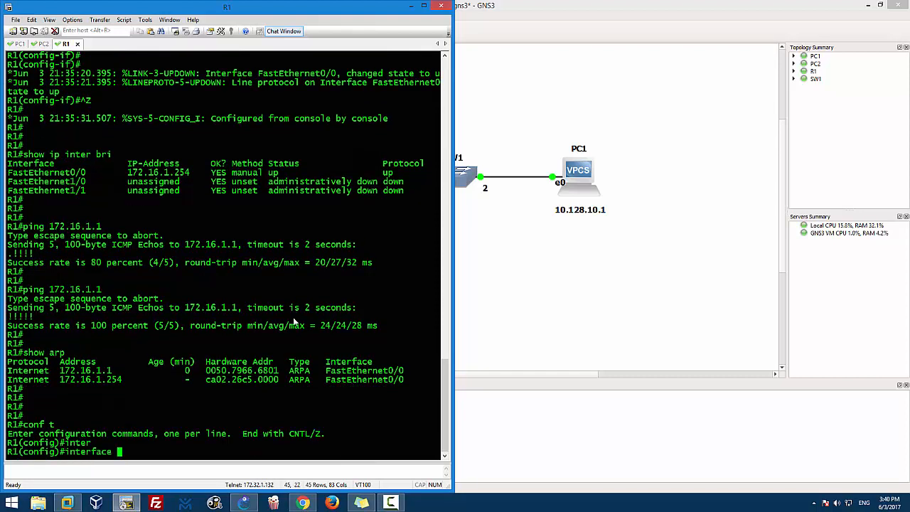
{"action": "type", "text": "fa"}
{"action": "key", "text": "Tab"}
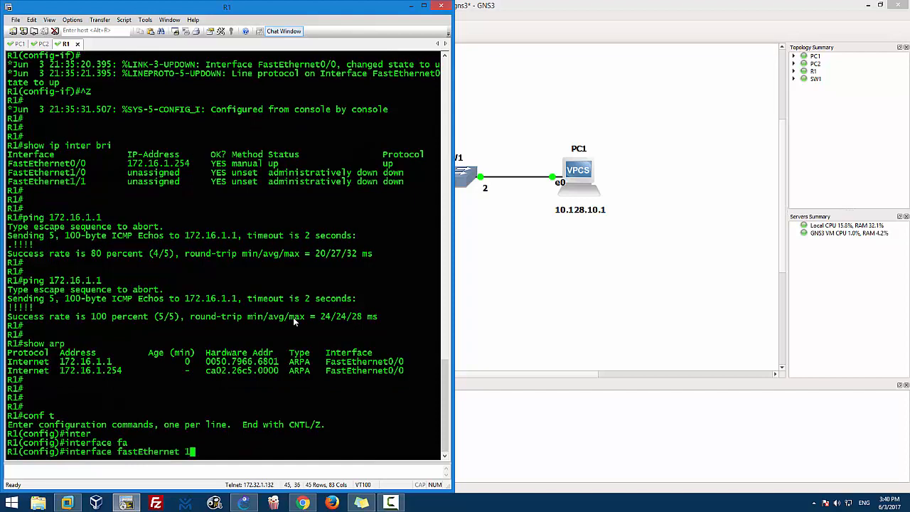
{"action": "type", "text": "1/0"}
{"action": "key", "text": "Return"}
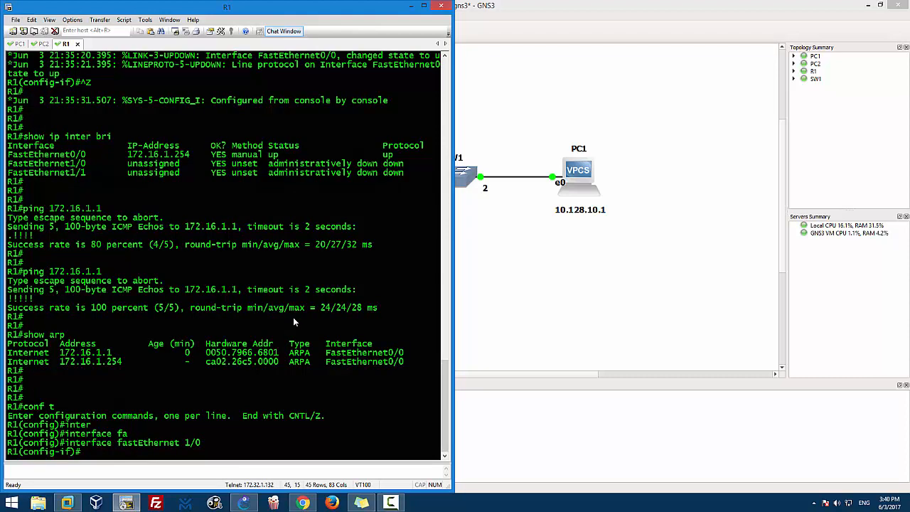
{"action": "key", "text": "Return"}
{"action": "key", "text": "Return"}
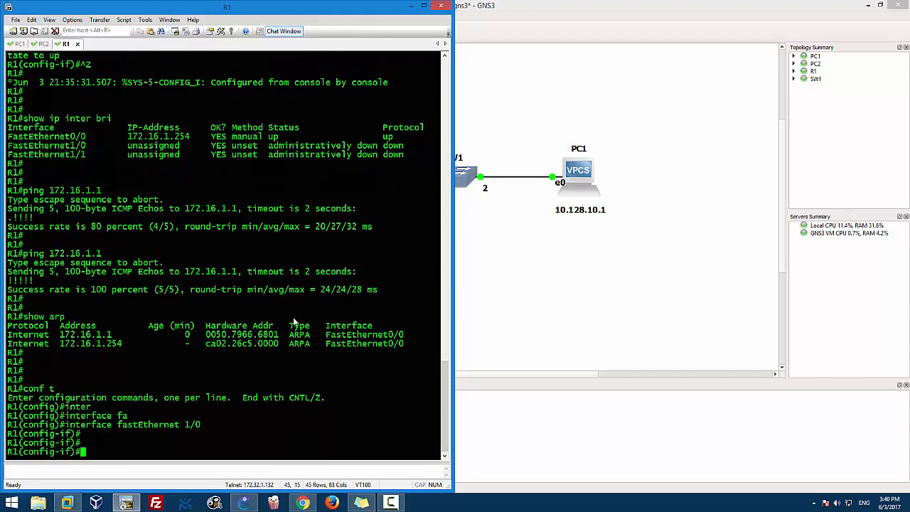
- List the available interface configuration commands with ? and page through to the end
{"action": "type", "text": "?"}
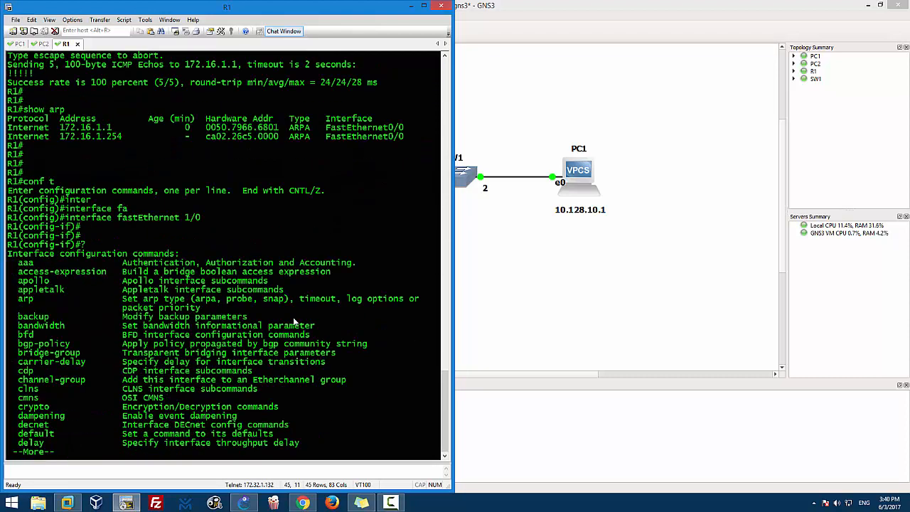
{"action": "key", "text": "space"}
{"action": "key", "text": "space"}
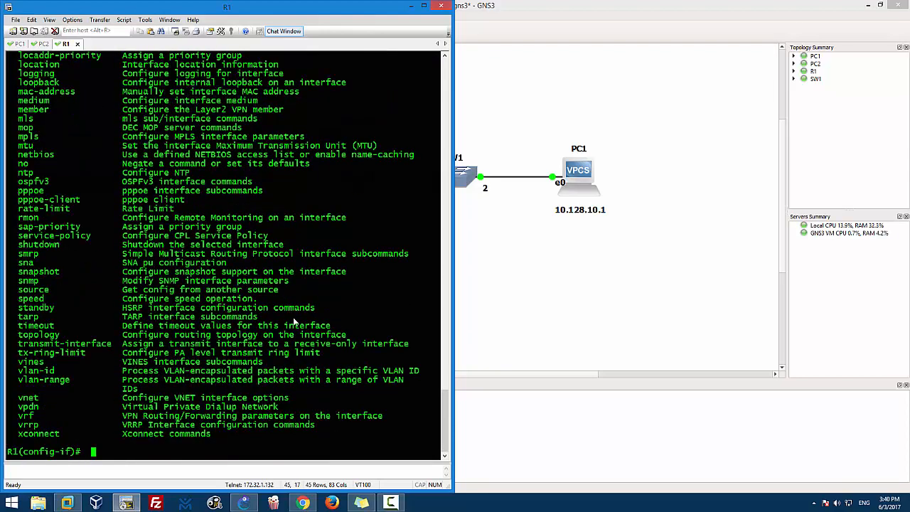
{"action": "key", "text": "Return"}
{"action": "key", "text": "Return"}
{"action": "key", "text": "Return"}
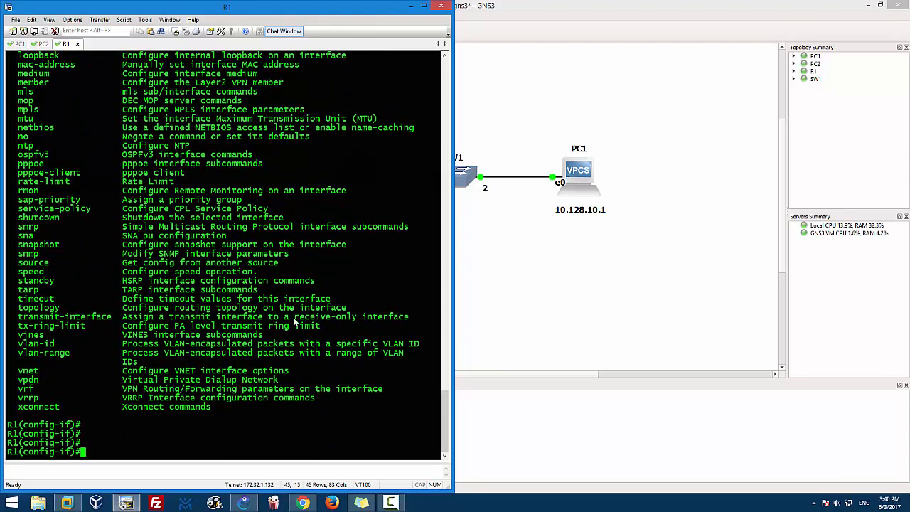
- Assign IP address 10.128.10.254 with subnet mask 255.255.255.0 to R1's fastEthernet 1/0 interface
{"action": "type", "text": "ip add"}
{"action": "key", "text": "Tab"}
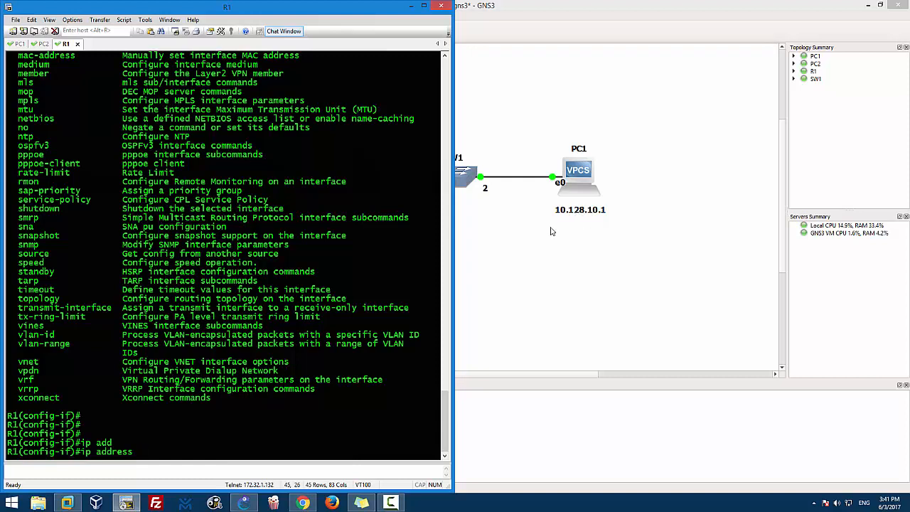
{"action": "type", "text": "10.128.10."}
{"action": "type", "text": "1"}
{"action": "key", "text": "BackSpace"}
{"action": "key", "text": "BackSpace"}
{"action": "type", "text": "254 255.255.255.0"}
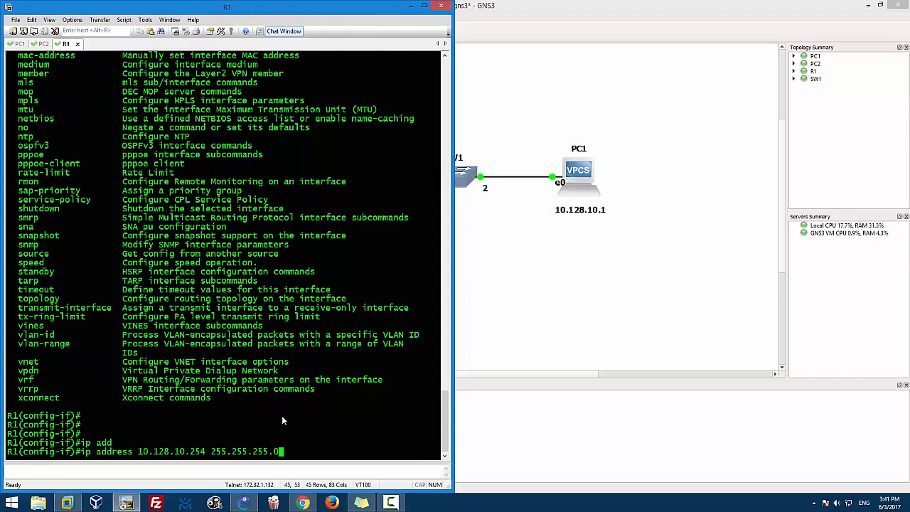
{"action": "key", "text": "Return"}
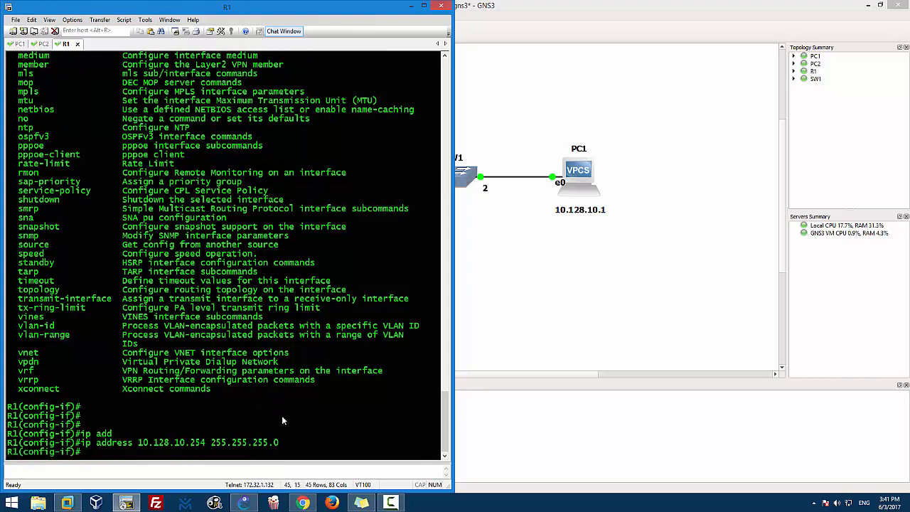
{"action": "key", "text": "Return"}
{"action": "key", "text": "Return"}
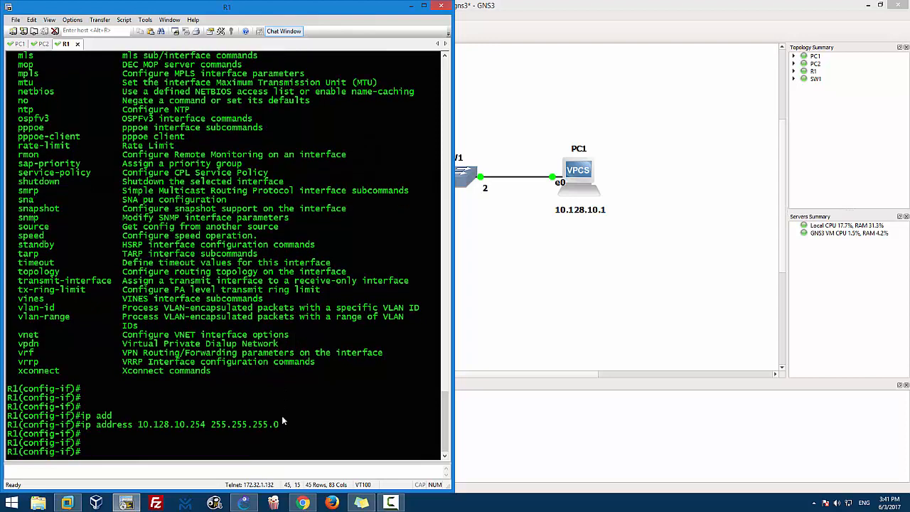
- Enable R1's fastEthernet 1/0 interface with no shutdown
{"action": "type", "text": "no shu"}
{"action": "key", "text": "Tab"}
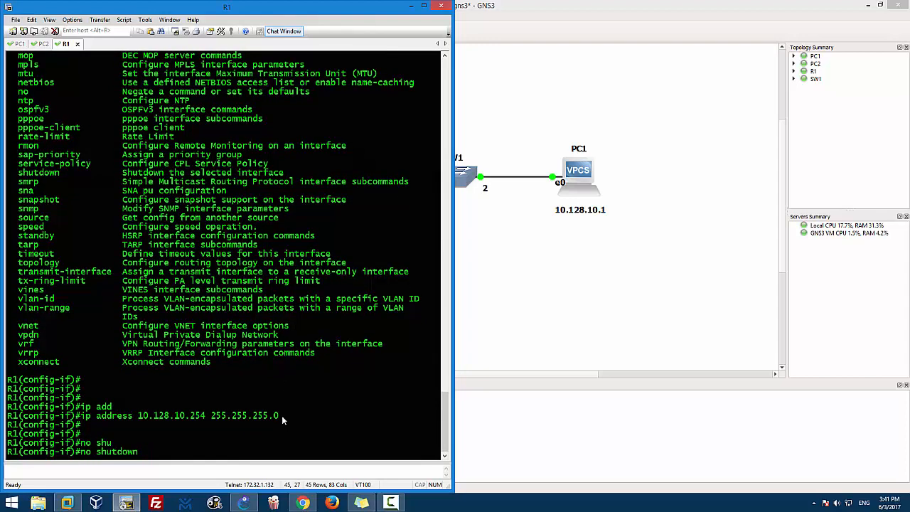
{"action": "key", "text": "Return"}
{"action": "key", "text": "Return"}
{"action": "key", "text": "Return"}
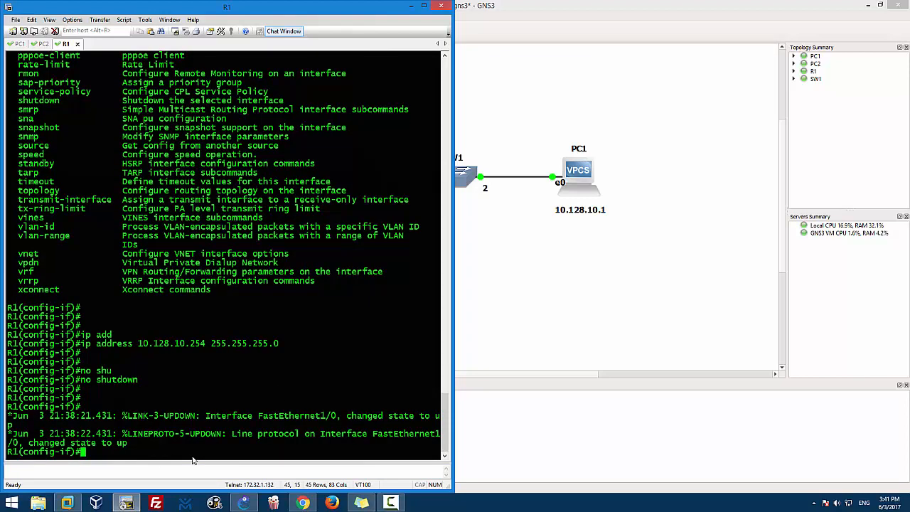
- Examine the link and line protocol messages for FastEthernet1/0 and exit R1's interface and global configuration modes
{"action": "left_click_drag", "start_coordinate": [172, 416], "coordinate": [234, 435]}
{"action": "left_click", "coordinate": [244, 433]}
{"action": "type", "text": "exit"}
{"action": "key", "text": "Return"}
{"action": "key", "text": "Return"}
{"action": "key", "text": "Return"}
{"action": "key", "text": "Return"}
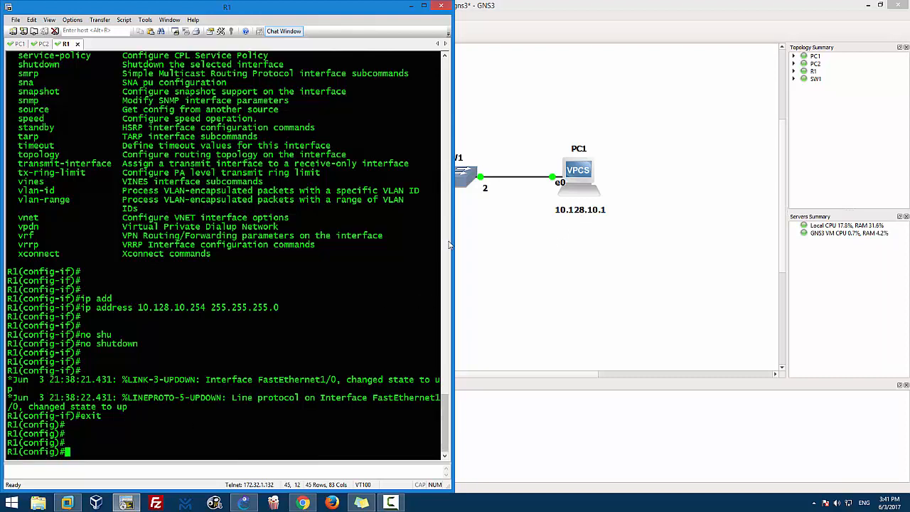
{"action": "key", "text": "ctrl+z"}
{"action": "key", "text": "Return"}
{"action": "key", "text": "Return"}
- Run show ip inter bri on R1 to check the addresses and status of both configured interfaces
{"action": "type", "text": "show "}
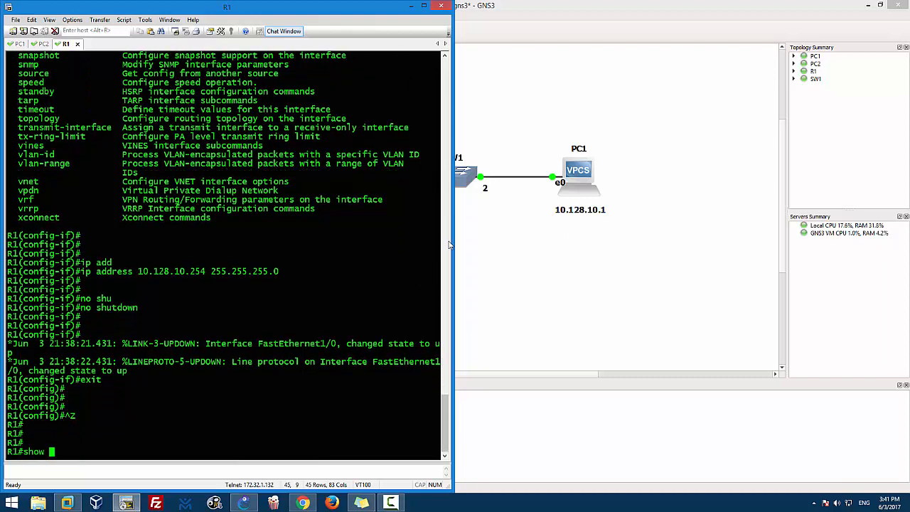
{"action": "type", "text": "ip inter bri"}
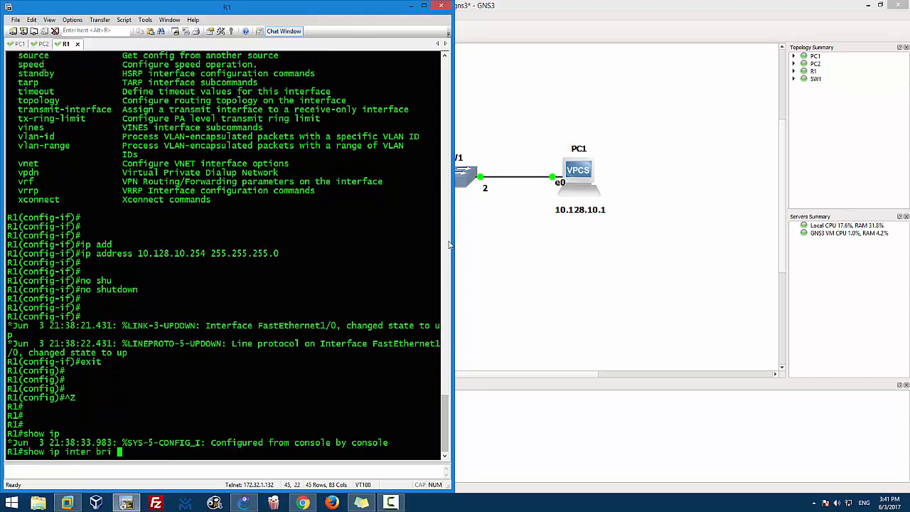
{"action": "key", "text": "Return"}
{"action": "key", "text": "Return"}
{"action": "key", "text": "Return"}
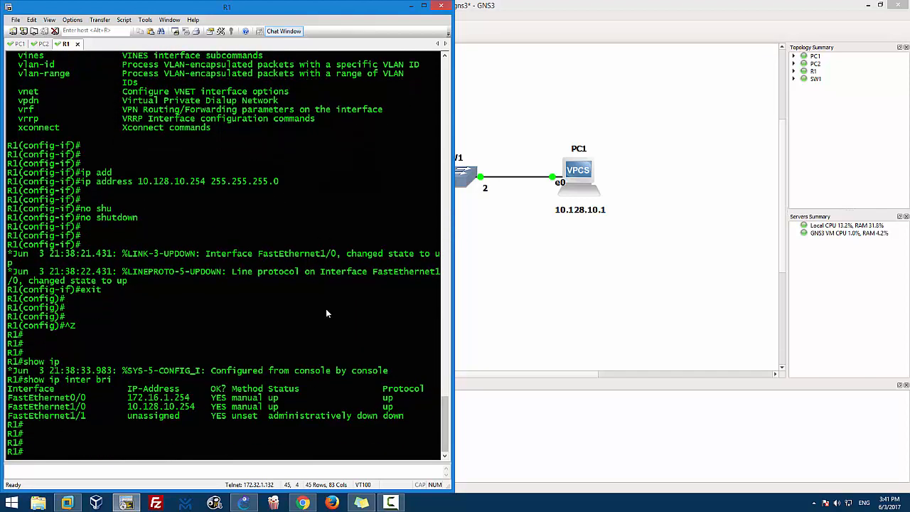
- Examine the Status and Protocol values of FastEthernet1/0 in R1's interface summary
{"action": "left_click", "coordinate": [390, 409]}
{"action": "double_click", "coordinate": [273, 407]}
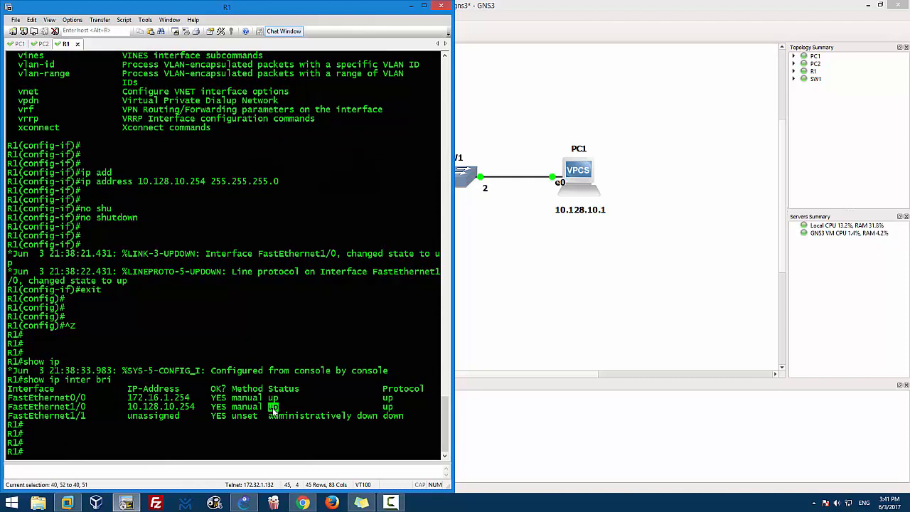
{"action": "double_click", "coordinate": [390, 407]}
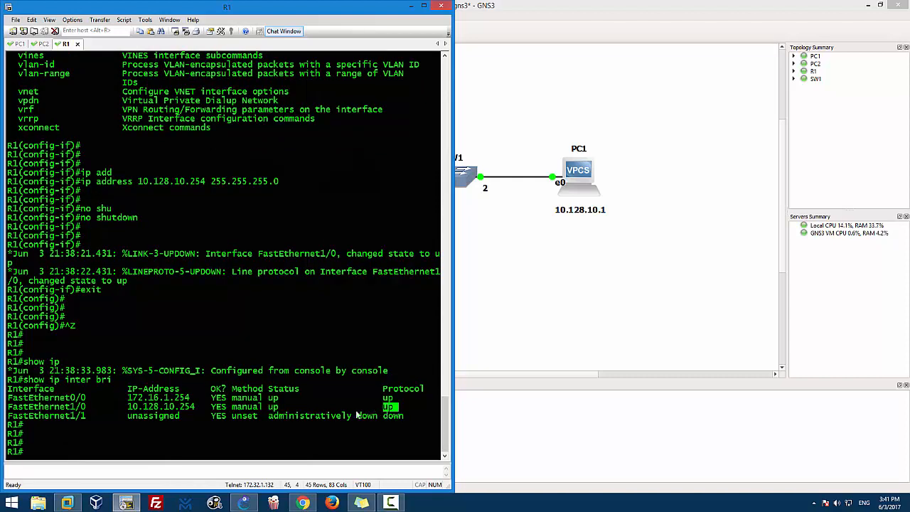
{"action": "double_click", "coordinate": [273, 408]}
{"action": "left_click", "coordinate": [275, 406]}
{"action": "left_click_drag", "start_coordinate": [281, 408], "coordinate": [273, 407]}
{"action": "left_click_drag", "start_coordinate": [394, 408], "coordinate": [372, 408]}
{"action": "left_click_drag", "start_coordinate": [284, 409], "coordinate": [268, 408]}
{"action": "left_click", "coordinate": [272, 411]}
- Move the R1 console clear of the topology and delete the link between SW1 and PC1
{"action": "left_click", "coordinate": [410, 6]}
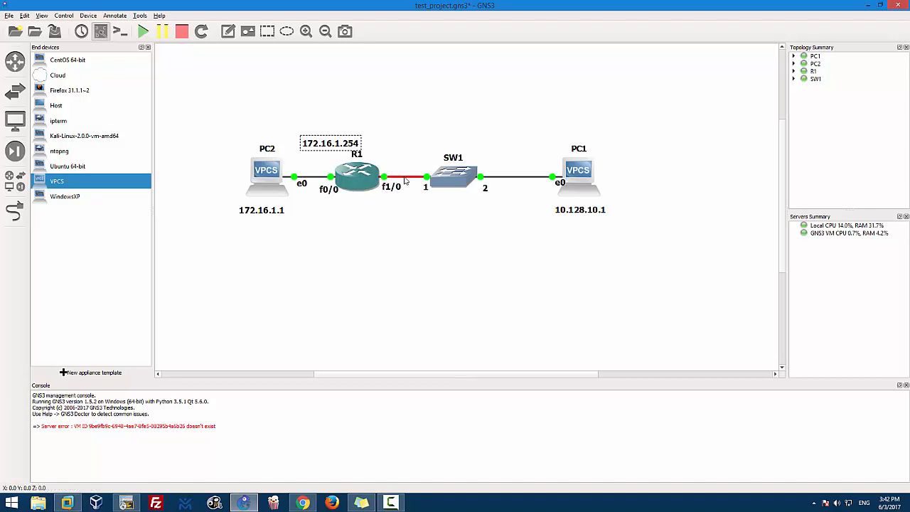
{"action": "double_click", "coordinate": [356, 195]}
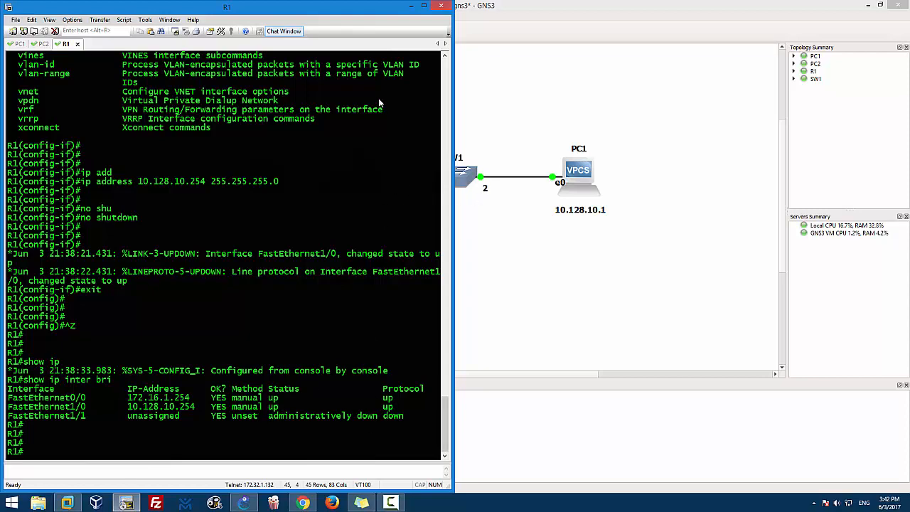
{"action": "left_click_drag", "start_coordinate": [327, 7], "coordinate": [909, 53]}
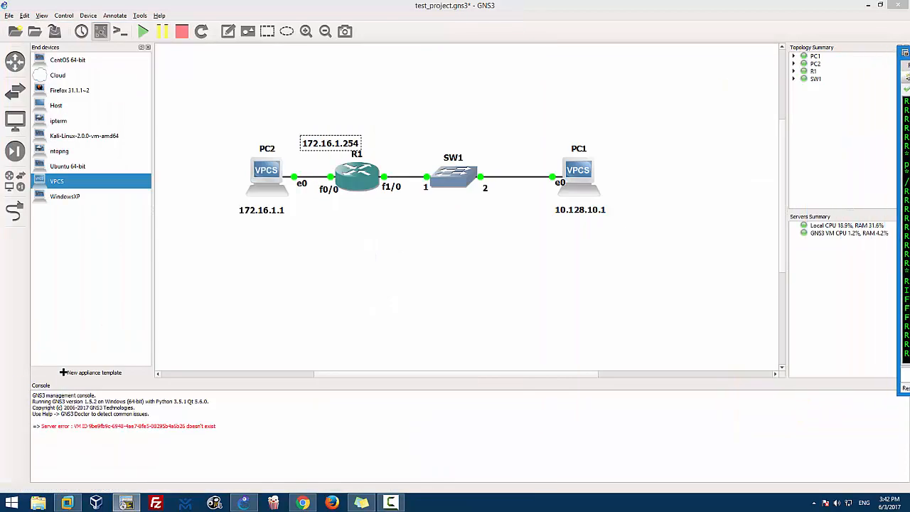
{"action": "right_click", "coordinate": [409, 177]}
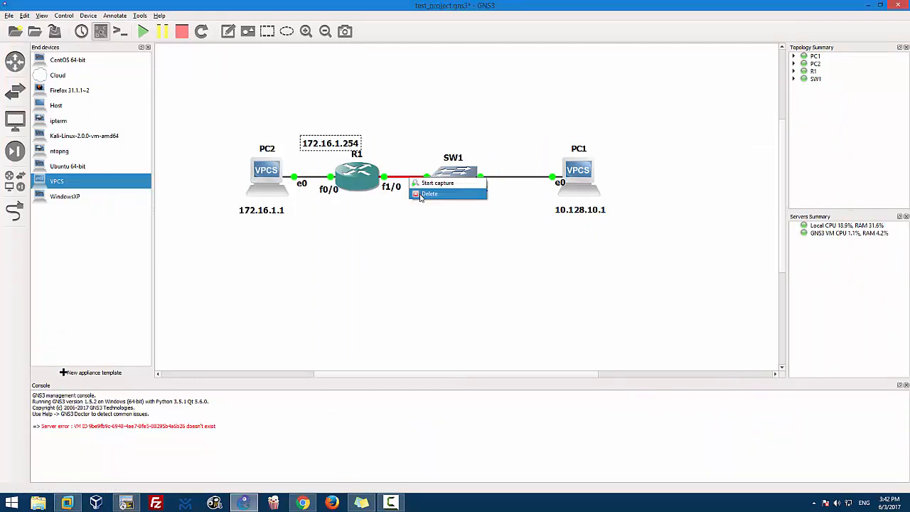
{"action": "left_click", "coordinate": [503, 186]}
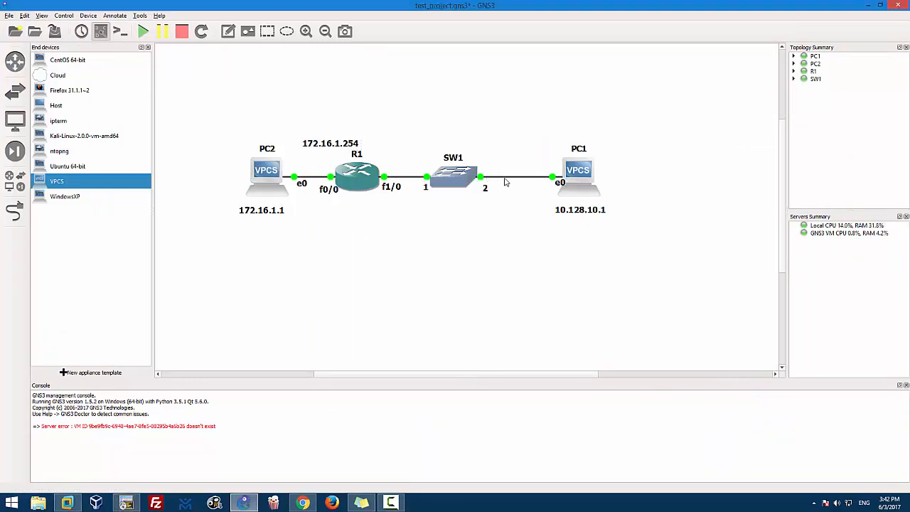
{"action": "right_click", "coordinate": [507, 182]}
{"action": "left_click", "coordinate": [520, 195]}
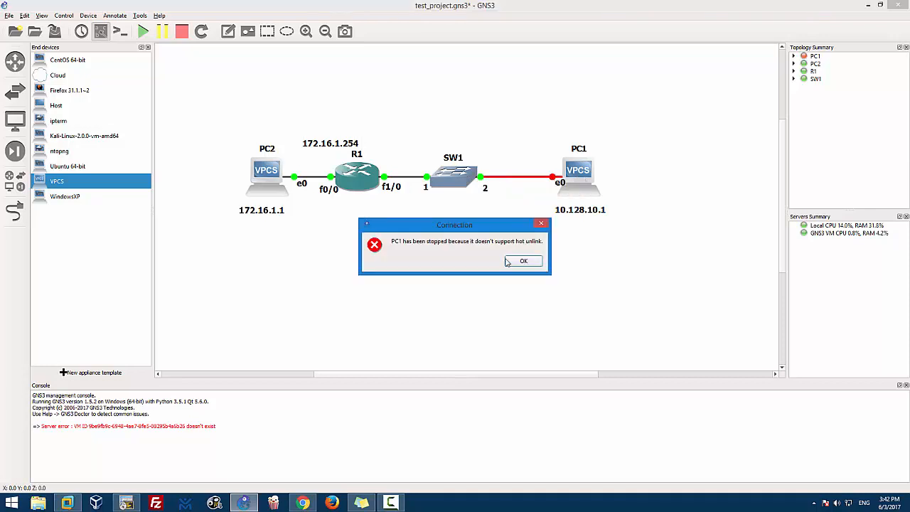
{"action": "left_click", "coordinate": [516, 263]}
- Delete the link between R1's f1/0 interface and SW1
{"action": "left_click_drag", "start_coordinate": [909, 53], "coordinate": [909, 53]}
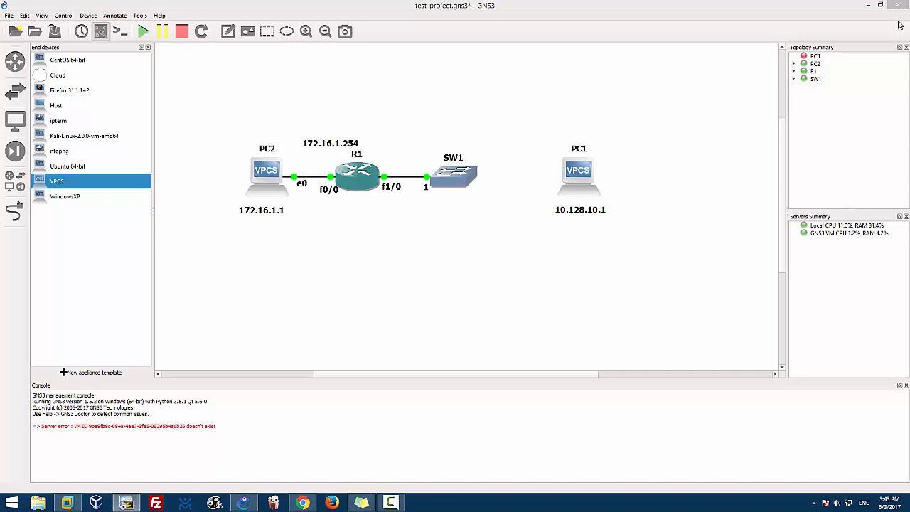
{"action": "left_click", "coordinate": [410, 179]}
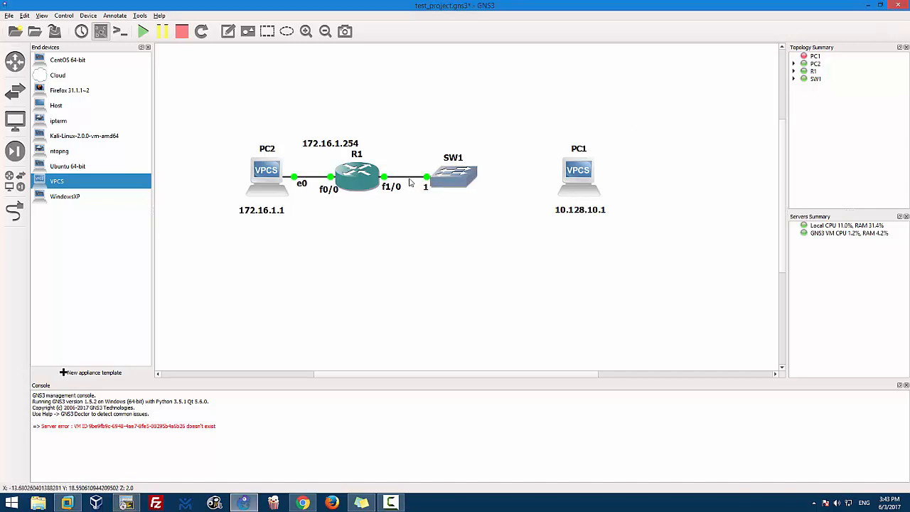
{"action": "right_click", "coordinate": [409, 179]}
{"action": "left_click", "coordinate": [416, 192]}
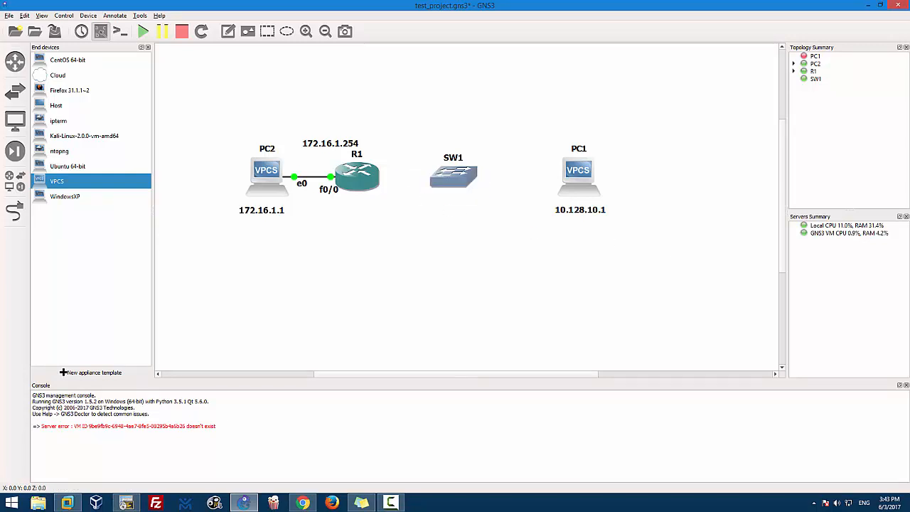
- Bring the R1 console back, run show ip inter bri, and examine FastEthernet1/0's status and protocol with the links removed
{"action": "key", "text": "alt+Tab"}
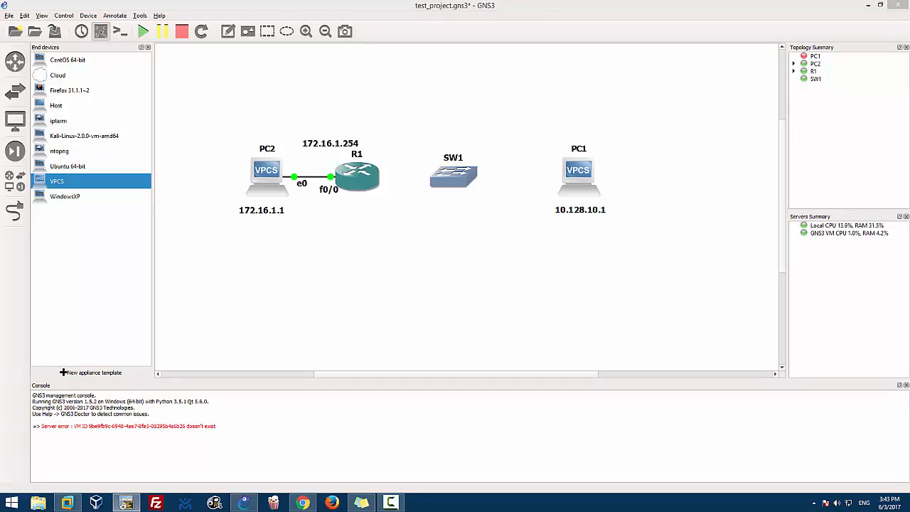
{"action": "left_click_drag", "start_coordinate": [909, 107], "coordinate": [532, 72]}
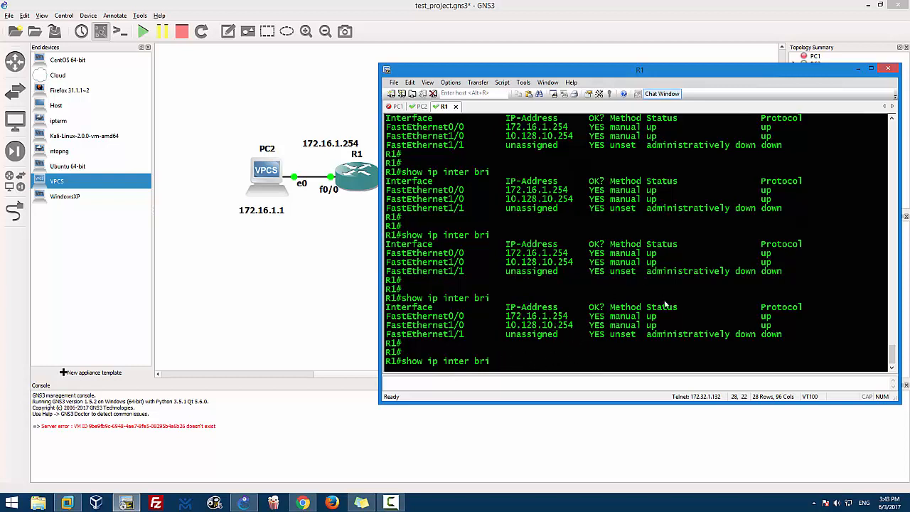
{"action": "double_click", "coordinate": [651, 326]}
{"action": "left_click", "coordinate": [584, 351]}
{"action": "key", "text": "Return"}
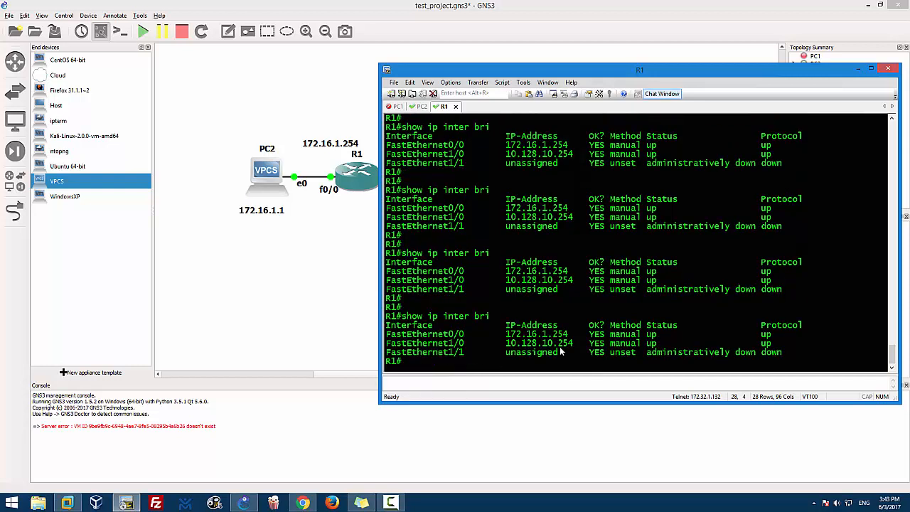
{"action": "key", "text": "Return"}
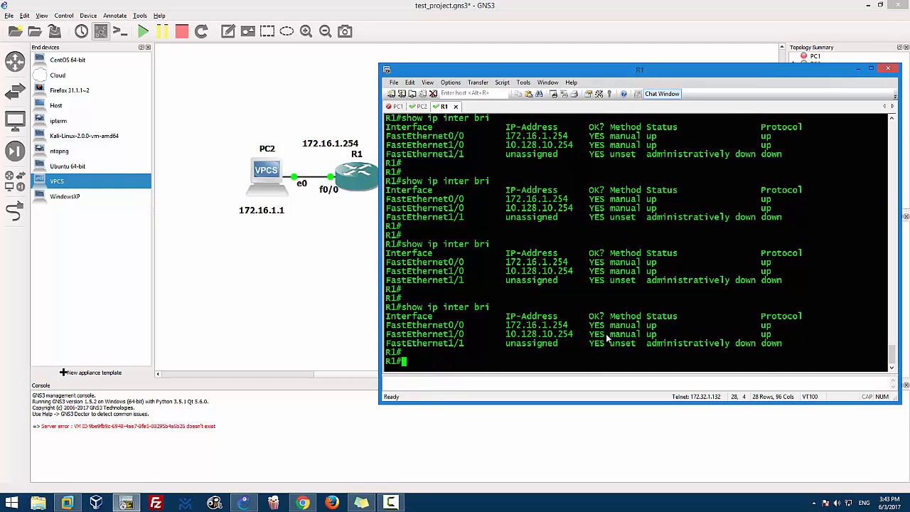
{"action": "double_click", "coordinate": [766, 334]}
{"action": "left_click", "coordinate": [768, 337]}
{"action": "double_click", "coordinate": [651, 335]}
{"action": "left_click_drag", "start_coordinate": [772, 335], "coordinate": [765, 339]}
{"action": "left_click", "coordinate": [575, 359]}
{"action": "key", "text": "Return"}
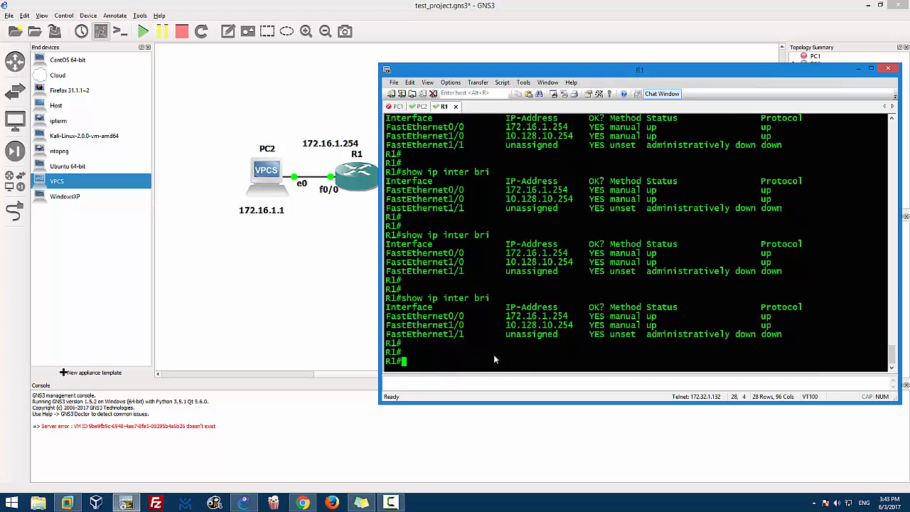
- Add a link from R1's f1/0 interface to port 1 of SW1
{"action": "left_click", "coordinate": [14, 212]}
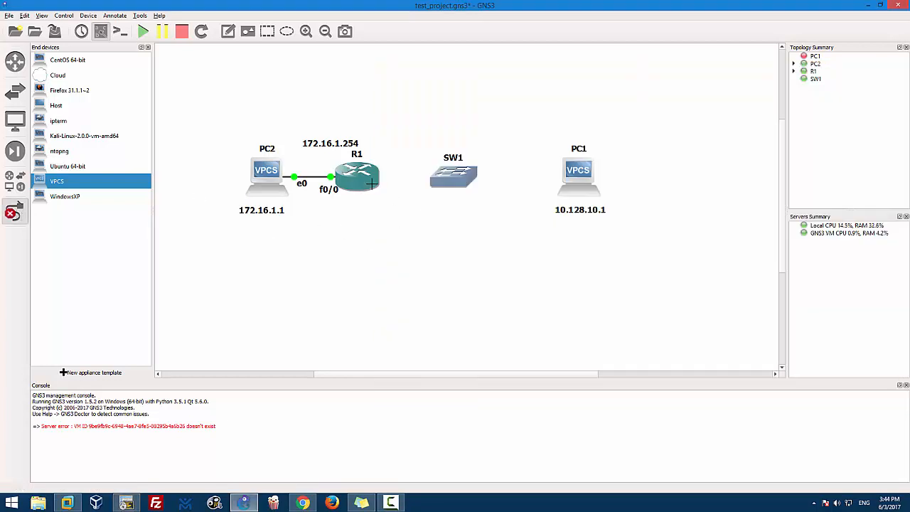
{"action": "left_click", "coordinate": [371, 183]}
{"action": "left_click", "coordinate": [398, 198]}
{"action": "left_click", "coordinate": [445, 179]}
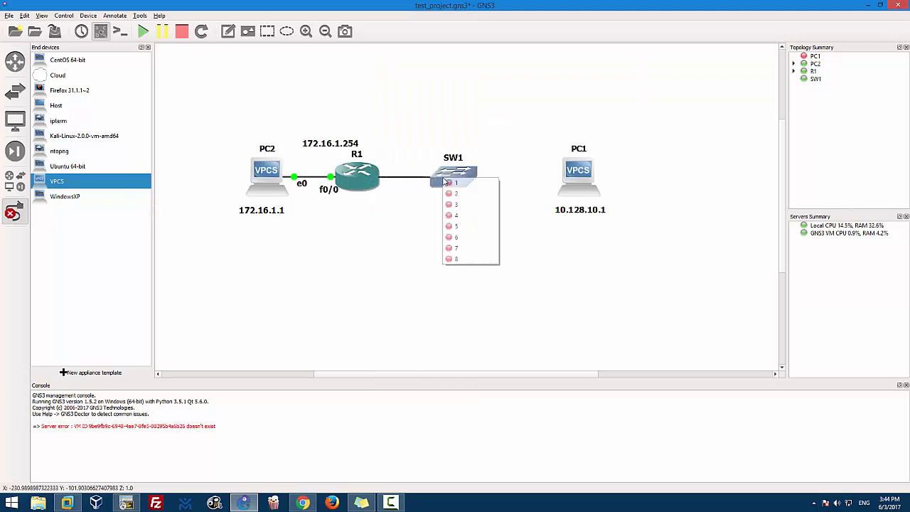
{"action": "left_click", "coordinate": [449, 186]}
- Add a link from port 2 of SW1 to PC1's e0 interface
{"action": "left_click", "coordinate": [464, 178]}
{"action": "left_click", "coordinate": [471, 194]}
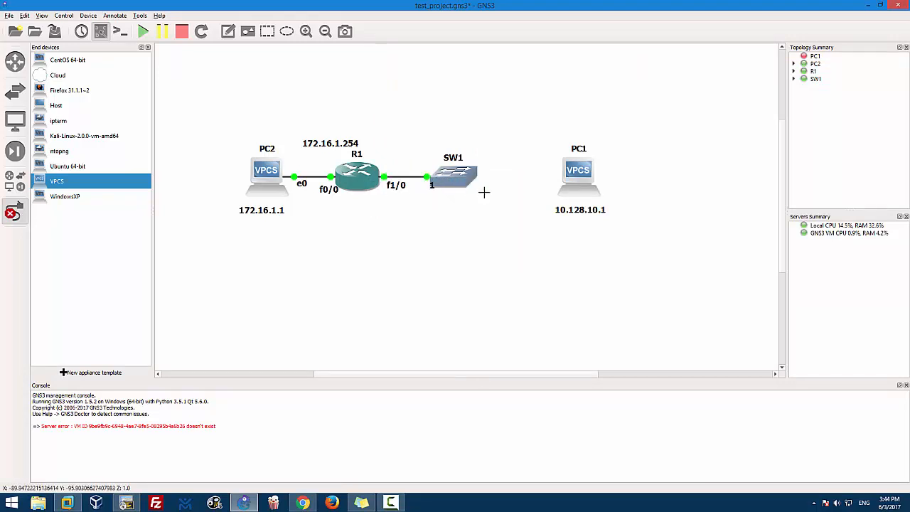
{"action": "left_click", "coordinate": [568, 174]}
{"action": "left_click", "coordinate": [579, 180]}
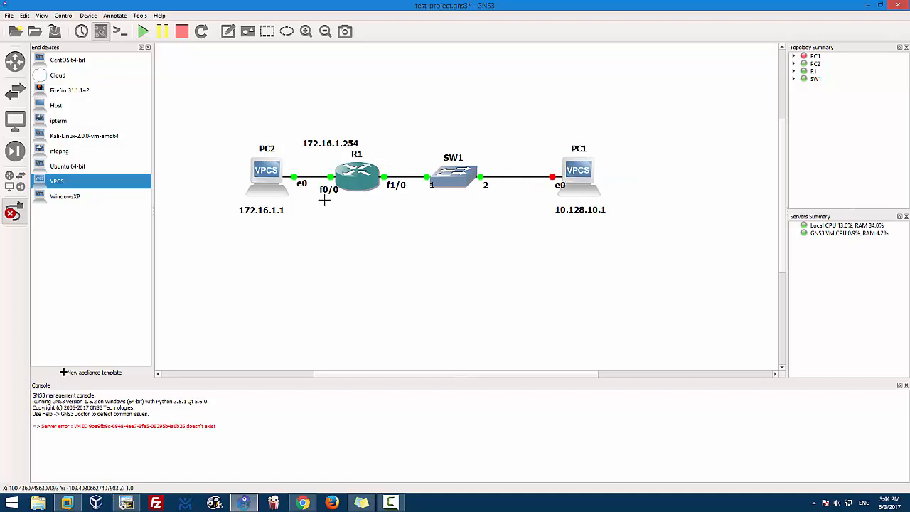
- Ping PC1's address 10.128.10.1 from the R1 console
{"action": "key", "text": "alt+Tab"}
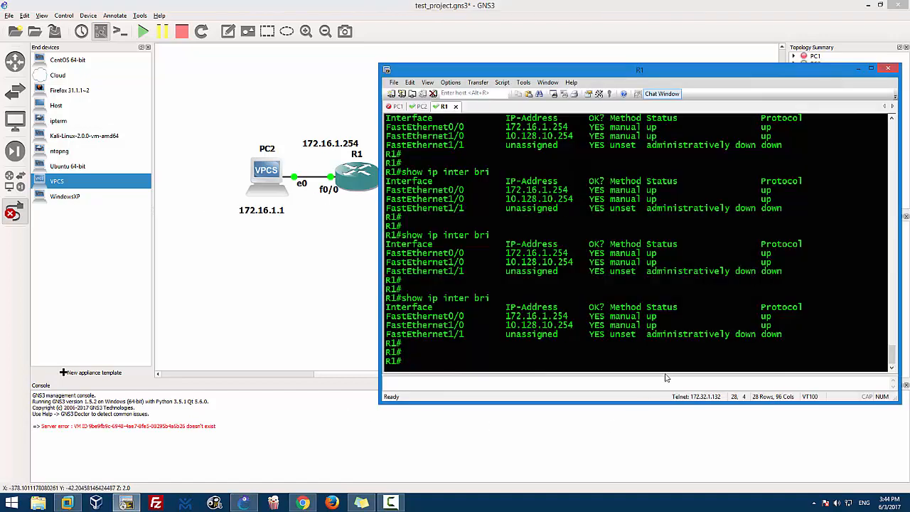
{"action": "key", "text": "Return"}
{"action": "key", "text": "Return"}
{"action": "type", "text": "ping "}
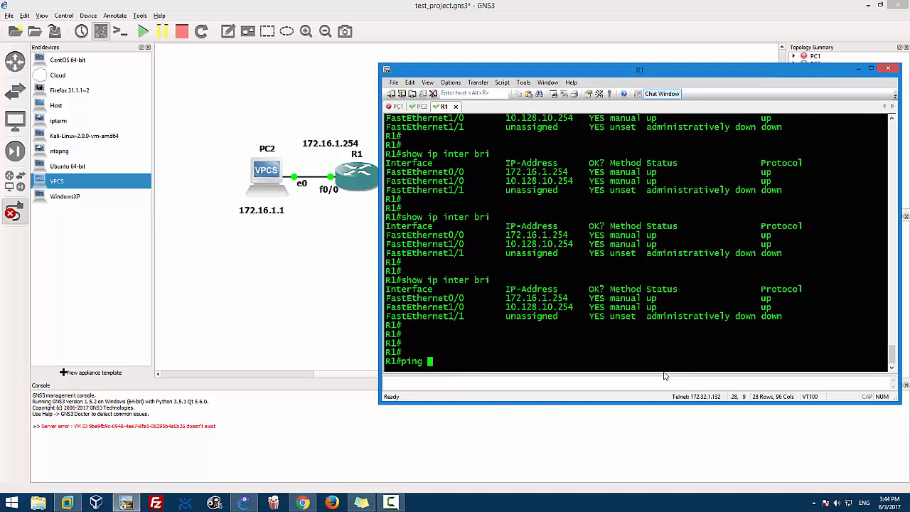
{"action": "type", "text": "10.128.10.1"}
{"action": "key", "text": "Return"}
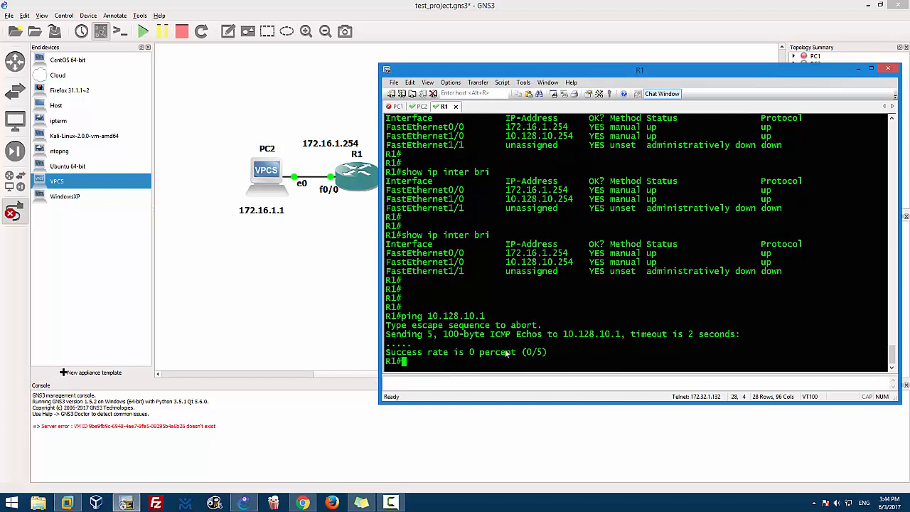
{"action": "key", "text": "Return"}
{"action": "key", "text": "Return"}
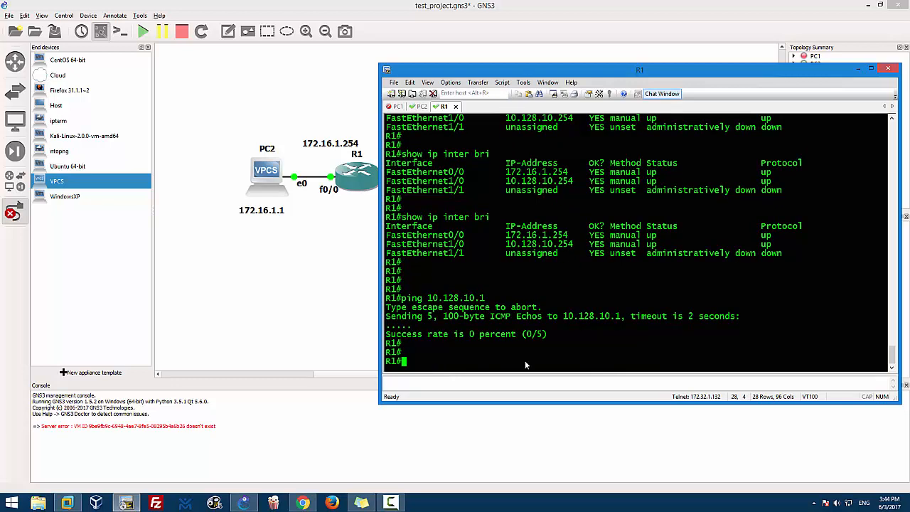
- Check PC1's disconnected console session and start PC1 again in the GNS3 topology
{"action": "left_click_drag", "start_coordinate": [560, 69], "coordinate": [1, 71]}
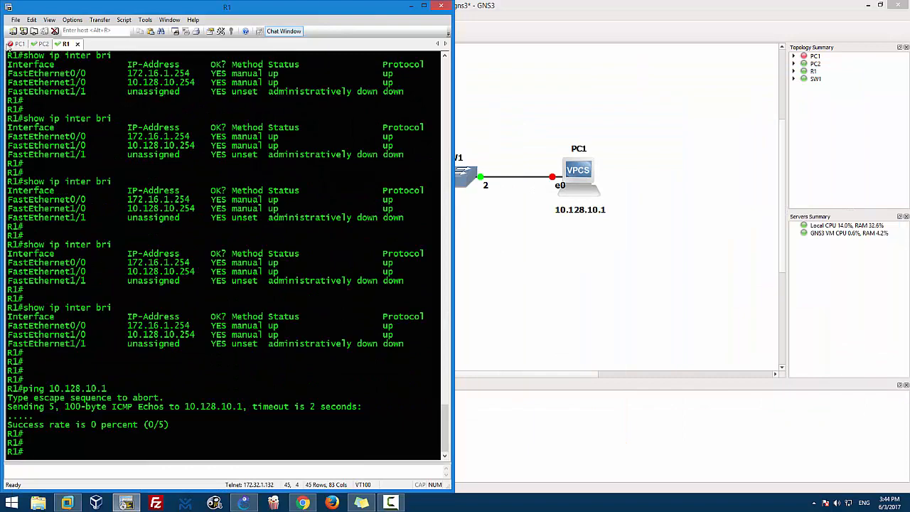
{"action": "left_click", "coordinate": [17, 44]}
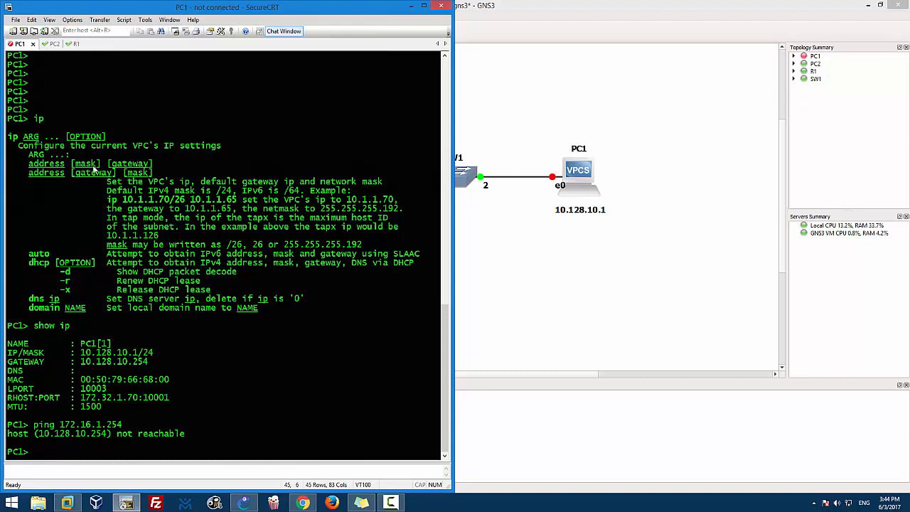
{"action": "left_click", "coordinate": [497, 8]}
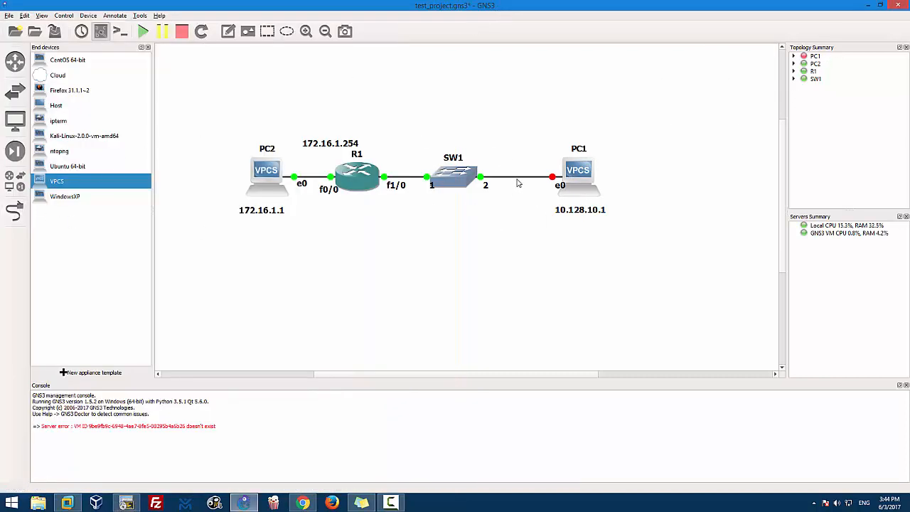
{"action": "right_click", "coordinate": [569, 176]}
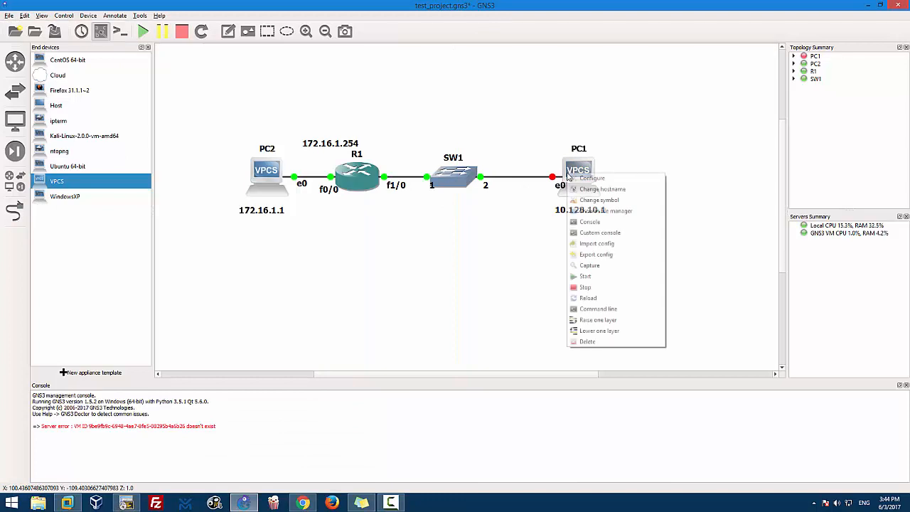
{"action": "left_click", "coordinate": [600, 278]}
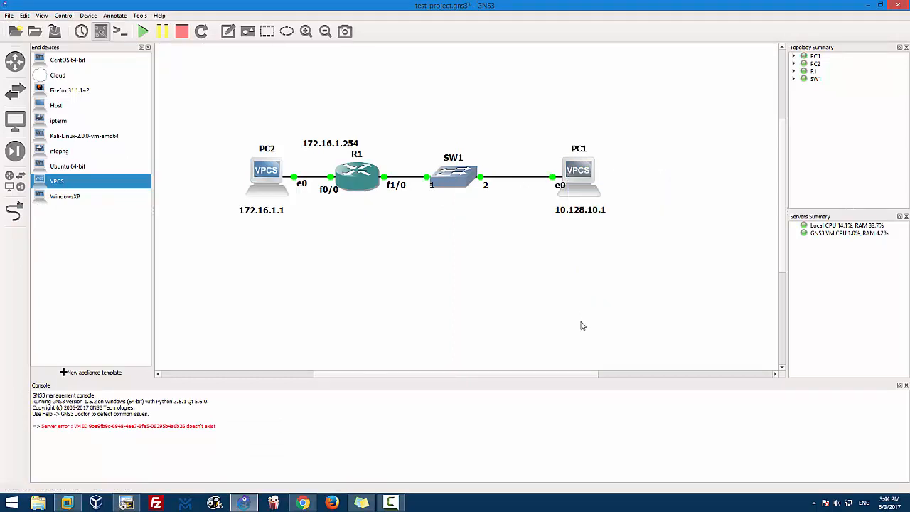
- Open a new console to PC1 and run show ip to check its address settings
{"action": "right_click", "coordinate": [581, 174]}
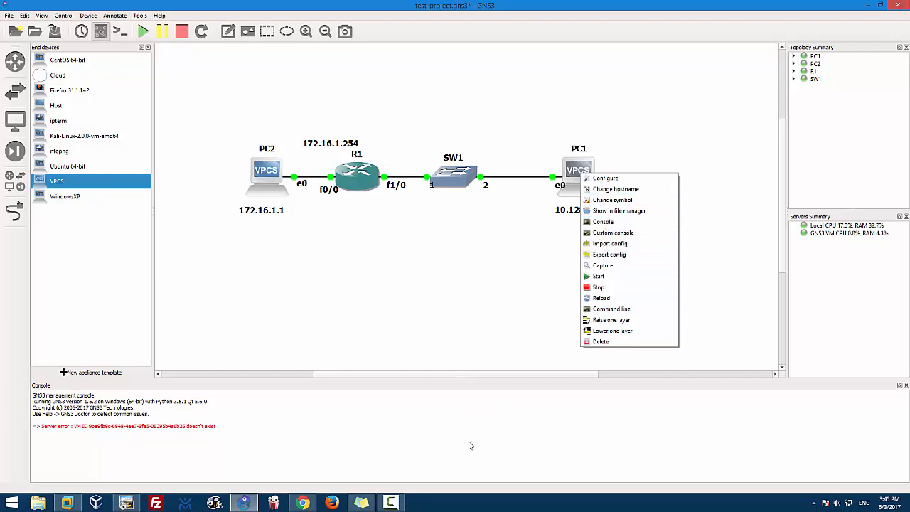
{"action": "left_click", "coordinate": [603, 224]}
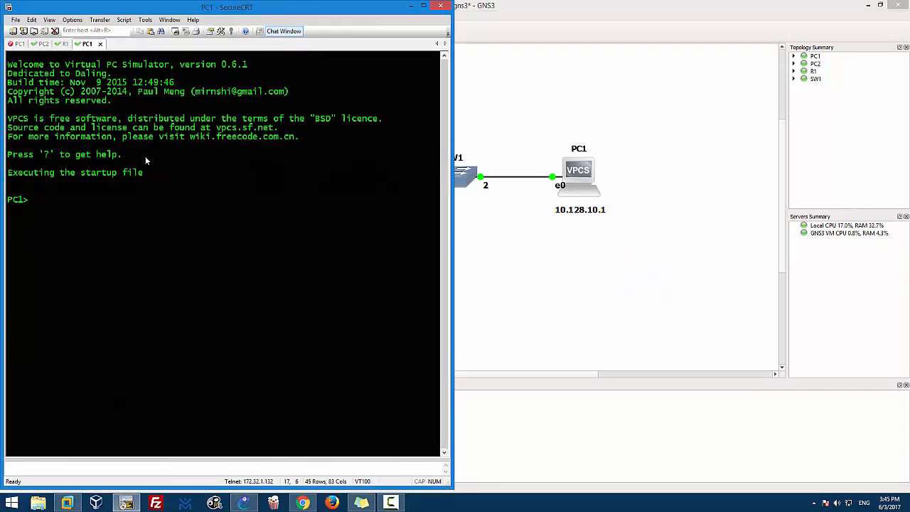
{"action": "key", "text": "Return"}
{"action": "key", "text": "Return"}
{"action": "type", "text": "show ip"}
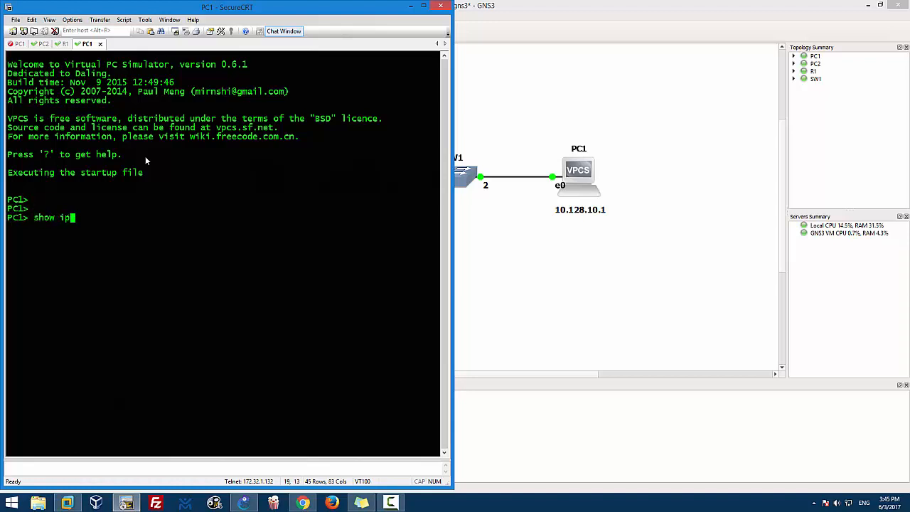
{"action": "key", "text": "Return"}
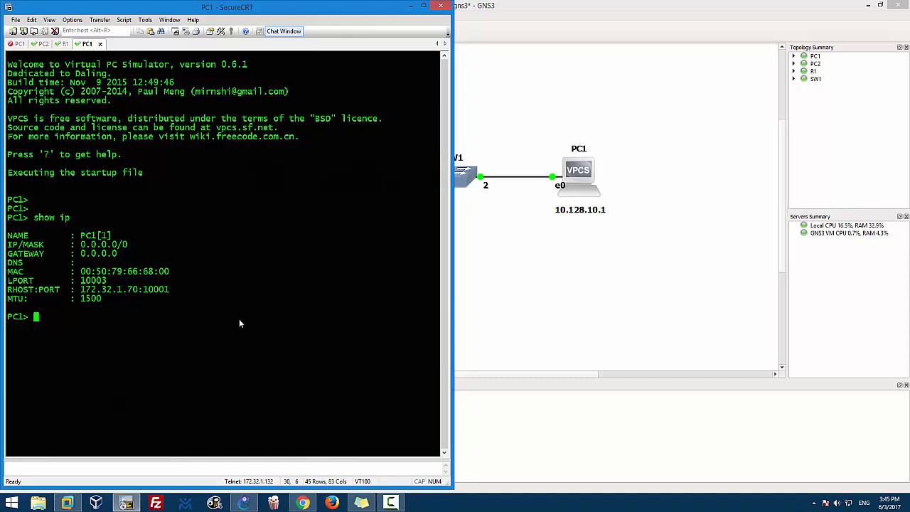
- Assign IP address 10.128.10.1 with subnet mask 255.255.255.0 to PC1
{"action": "key", "text": "Return"}
{"action": "key", "text": "Return"}
{"action": "type", "text": "pi"}
{"action": "key", "text": "BackSpace"}
{"action": "key", "text": "BackSpace"}
{"action": "type", "text": "ip 10.128.10."}
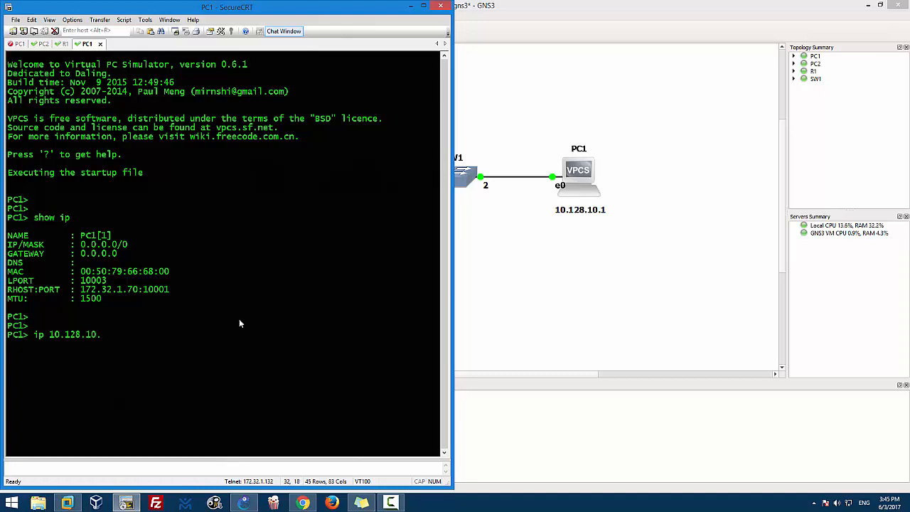
{"action": "type", "text": "1 255.255.255.0"}
{"action": "key", "text": "Return"}
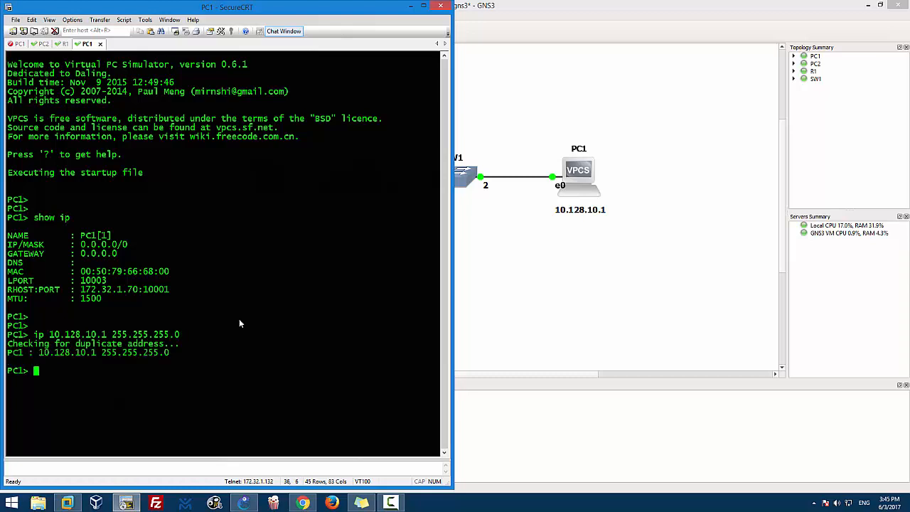
- Try to ping address 10.128.1.254 from the PC1 console
{"action": "type", "text": "ping 10.128.254.1"}
{"action": "key", "text": "BackSpace"}
{"action": "key", "text": "BackSpace"}
{"action": "key", "text": "BackSpace"}
{"action": "key", "text": "BackSpace"}
{"action": "type", "text": "1.254"}
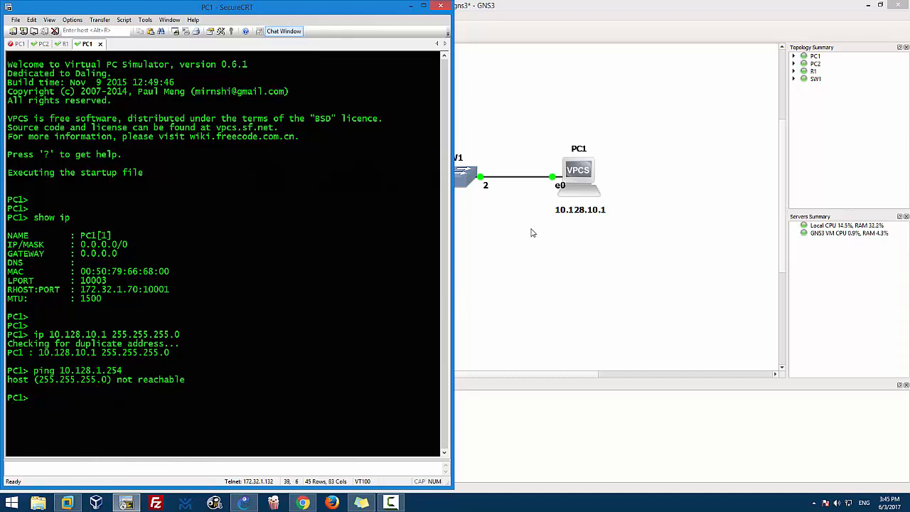
- Recall the ping command on PC1, correct its target to 10.128.10.254 and run it
{"action": "key", "text": "Up"}
{"action": "key", "text": "BackSpace"}
{"action": "key", "text": "BackSpace"}
{"action": "key", "text": "BackSpace"}
{"action": "key", "text": "BackSpace"}
{"action": "type", "text": "0.254"}
{"action": "key", "text": "Return"}
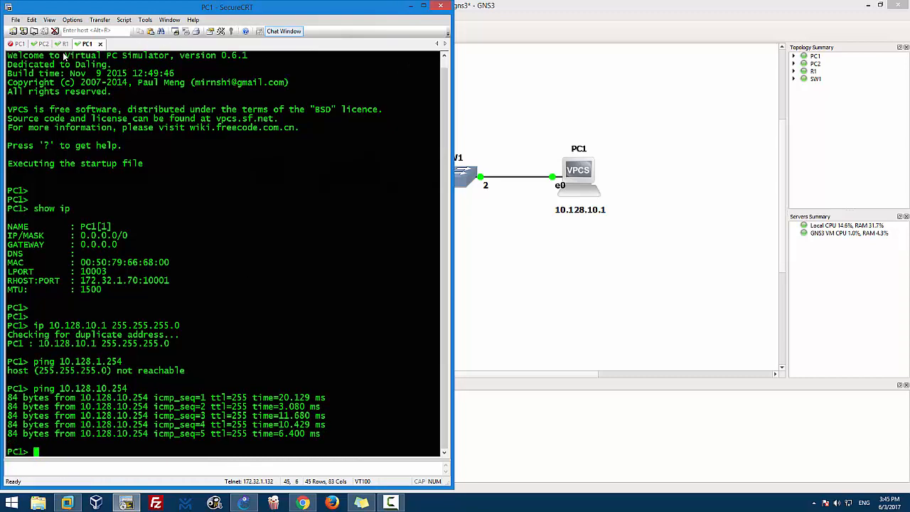
- Close the disconnected PC1 session and ping 10.128.10.1 from the R1 console
{"action": "left_click", "coordinate": [21, 44]}
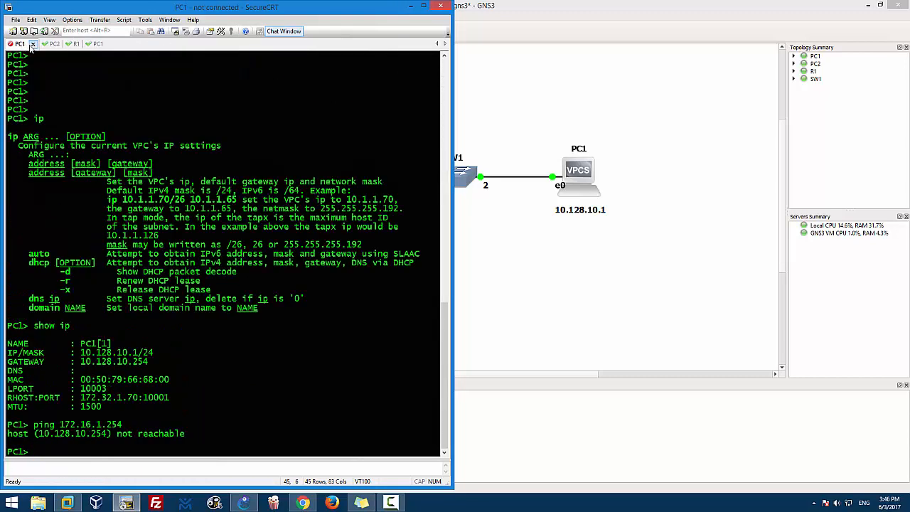
{"action": "left_click", "coordinate": [33, 44]}
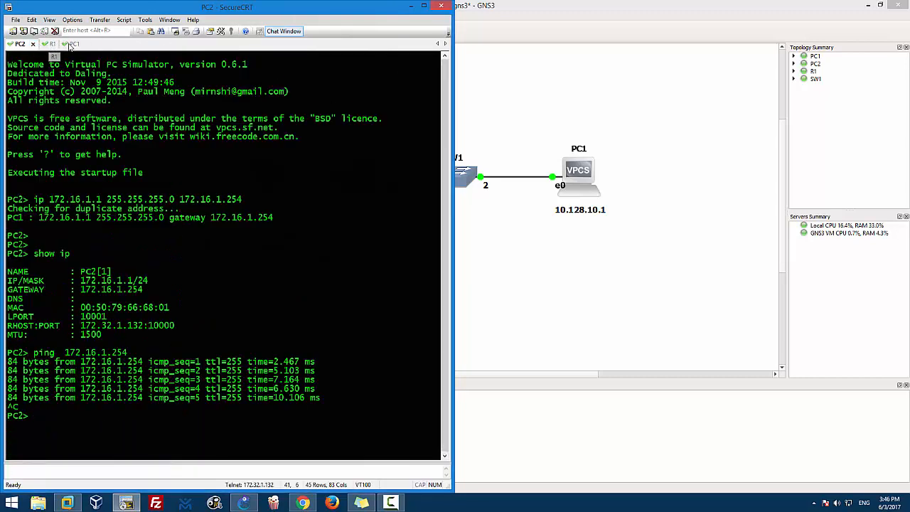
{"action": "left_click", "coordinate": [72, 44]}
{"action": "left_click", "coordinate": [39, 45]}
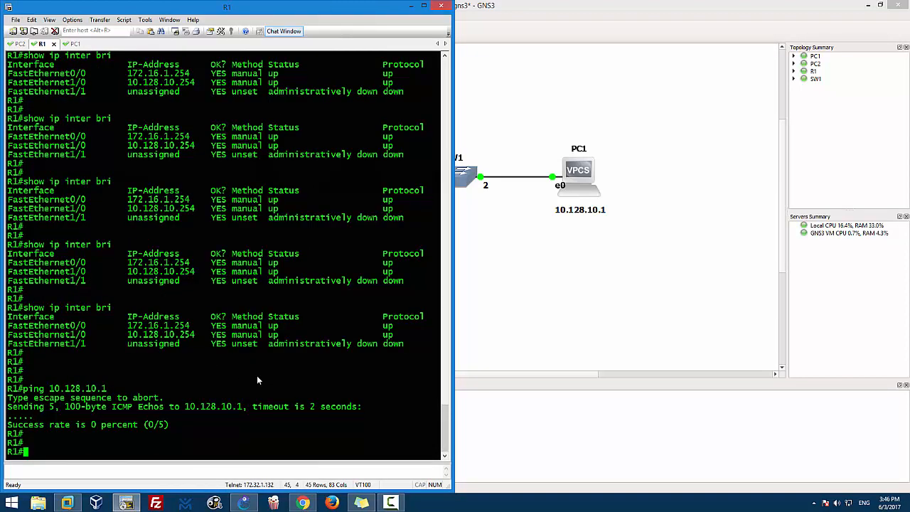
{"action": "type", "text": "ping 10.128.10.1"}
{"action": "key", "text": "Return"}
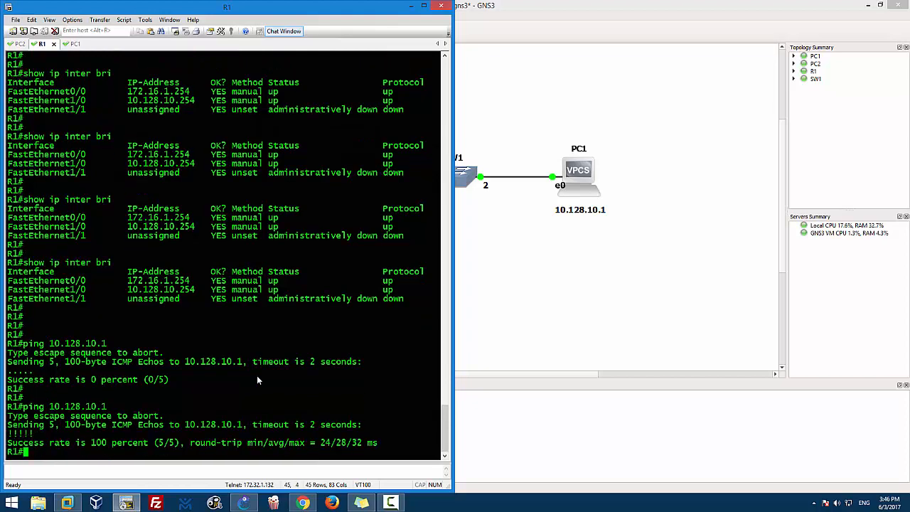
- Display R1's ARP table with the show arp command
{"action": "key", "text": "Return"}
{"action": "key", "text": "Return"}
{"action": "type", "text": "show "}
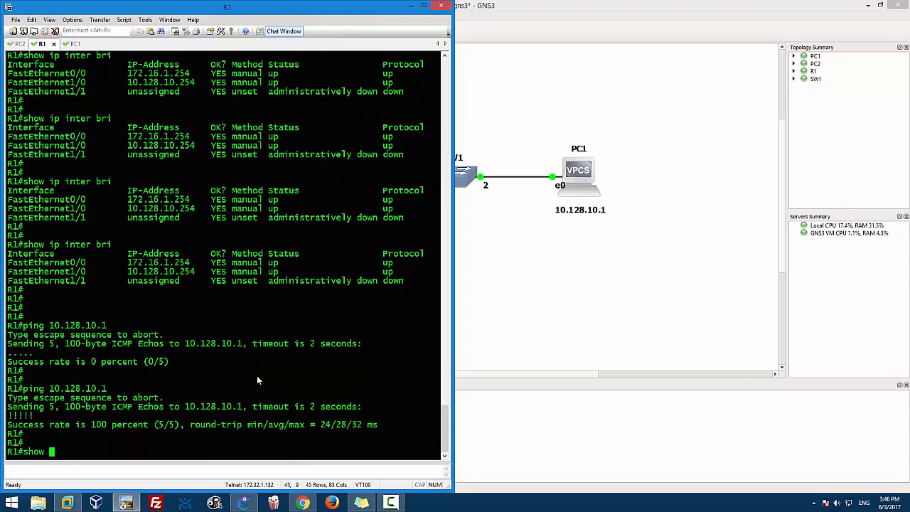
{"action": "type", "text": "arp"}
{"action": "key", "text": "Return"}
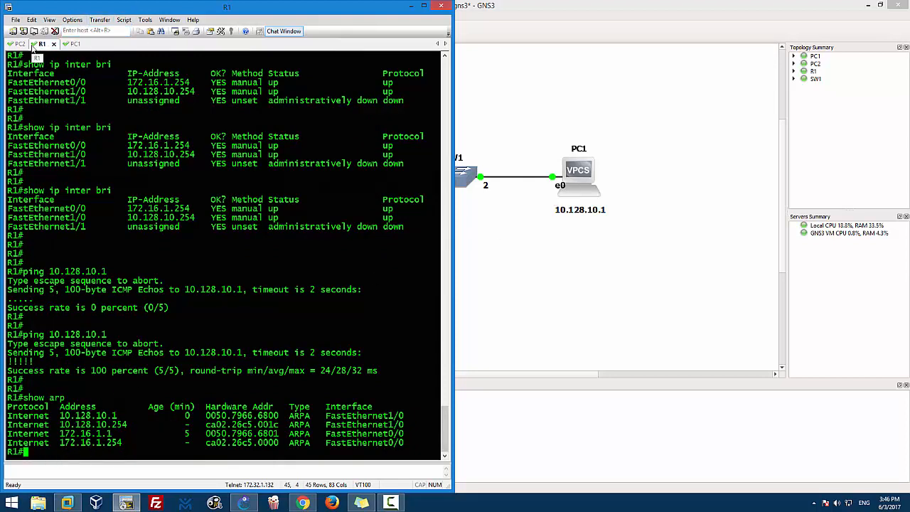
- Check the topology behind the console window and ping PC2's address 172.16.1.1 from the PC1 console
{"action": "left_click_drag", "start_coordinate": [155, 8], "coordinate": [909, 426]}
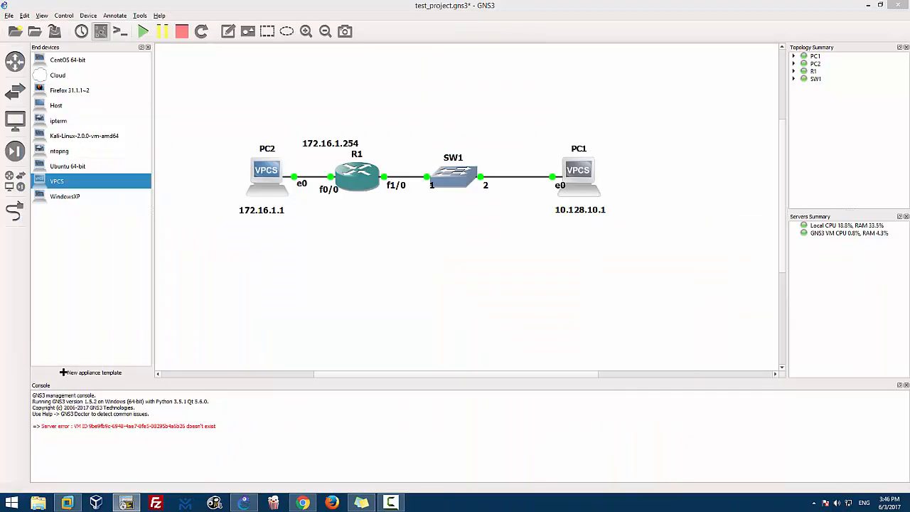
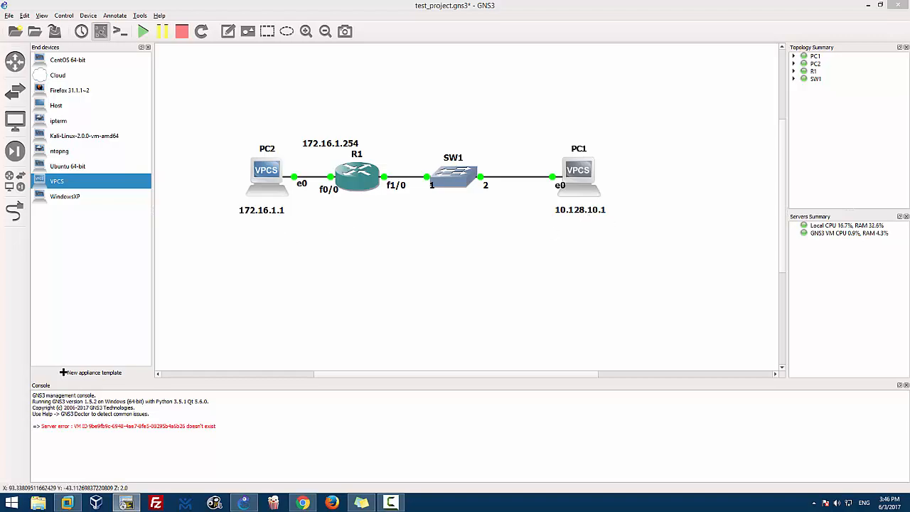
{"action": "left_click_drag", "start_coordinate": [909, 146], "coordinate": [542, 68]}
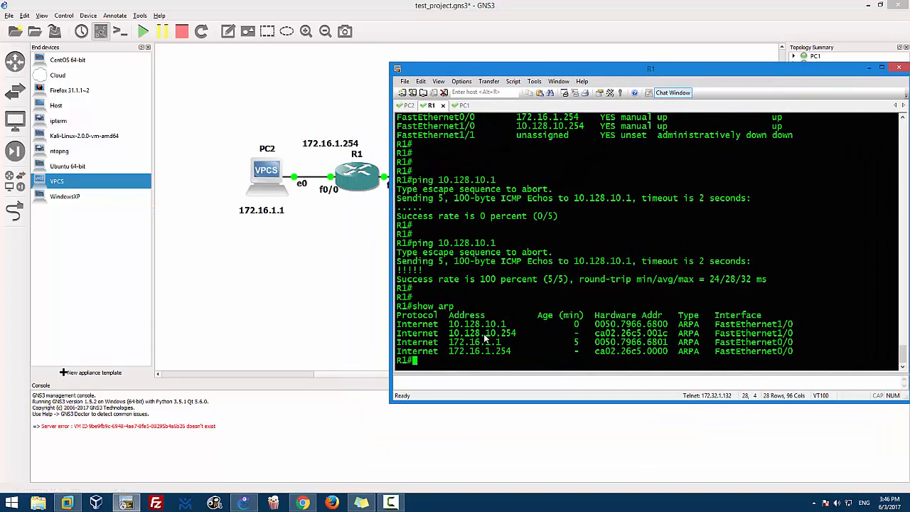
{"action": "key", "text": "Return"}
{"action": "key", "text": "Return"}
{"action": "type", "text": "ping"}
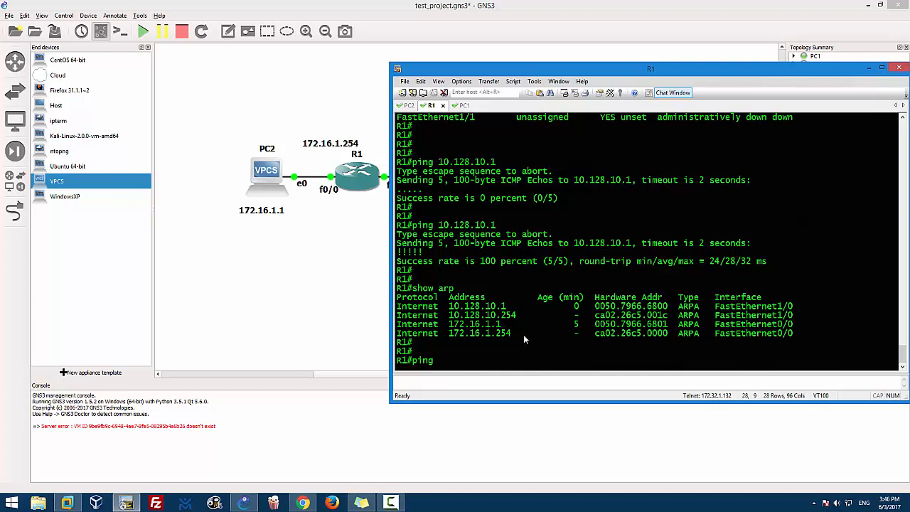
{"action": "left_click", "coordinate": [462, 106]}
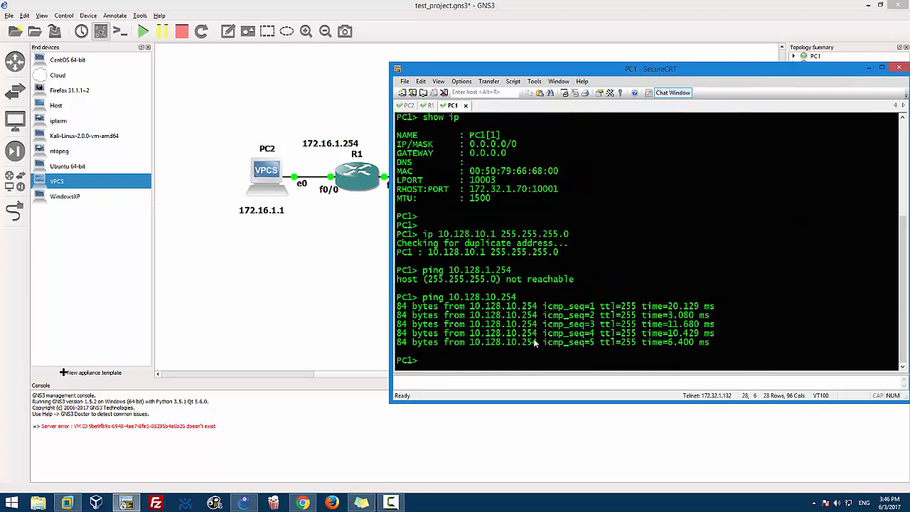
{"action": "type", "text": "ping 172.16.1.1"}
{"action": "key", "text": "Return"}
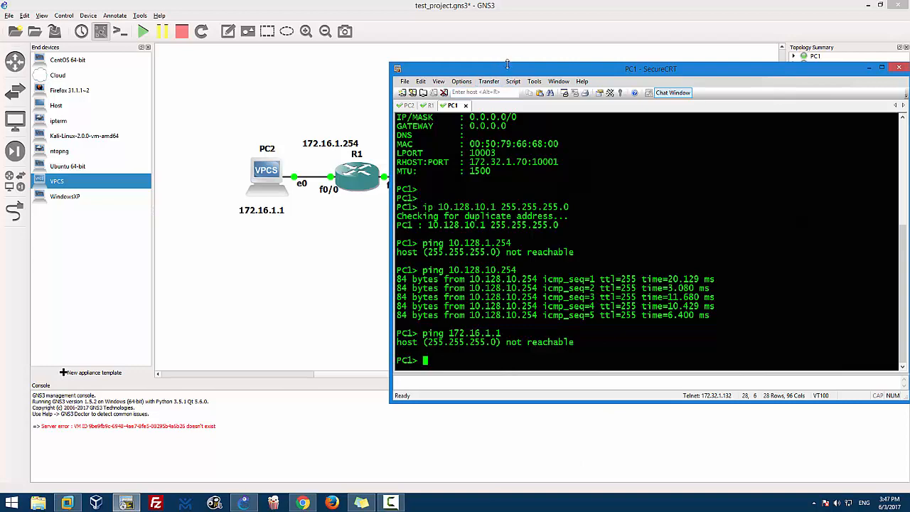
- Ping PC1's address 10.128.10.1 from the PC2 console and compare the PC1 and PC2 sessions
{"action": "left_click_drag", "start_coordinate": [507, 64], "coordinate": [906, 58]}
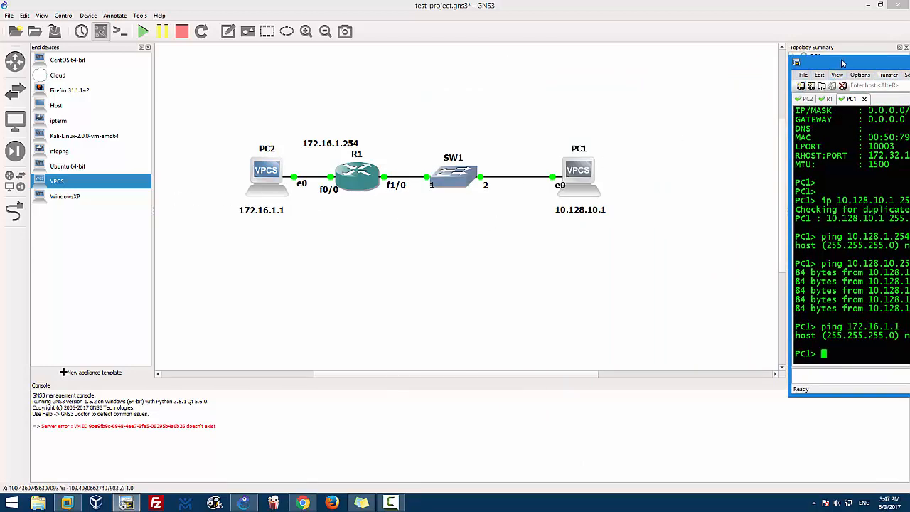
{"action": "left_click_drag", "start_coordinate": [842, 64], "coordinate": [705, 57]}
{"action": "left_click", "coordinate": [670, 92]}
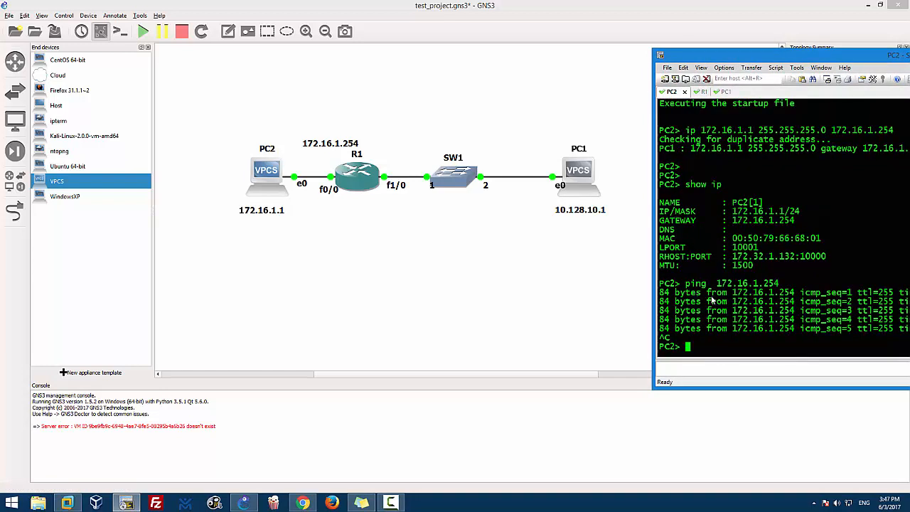
{"action": "type", "text": "ping 10.128.10.1"}
{"action": "key", "text": "Return"}
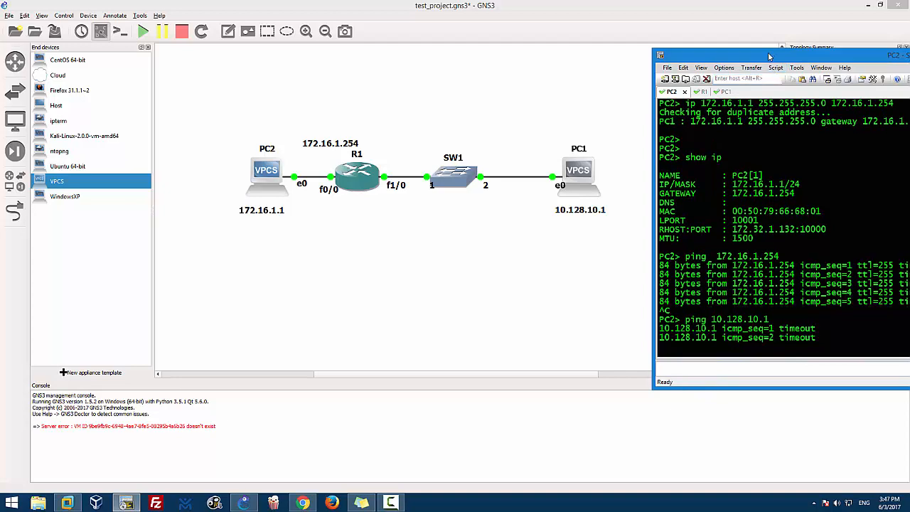
{"action": "left_click_drag", "start_coordinate": [769, 56], "coordinate": [713, 58]}
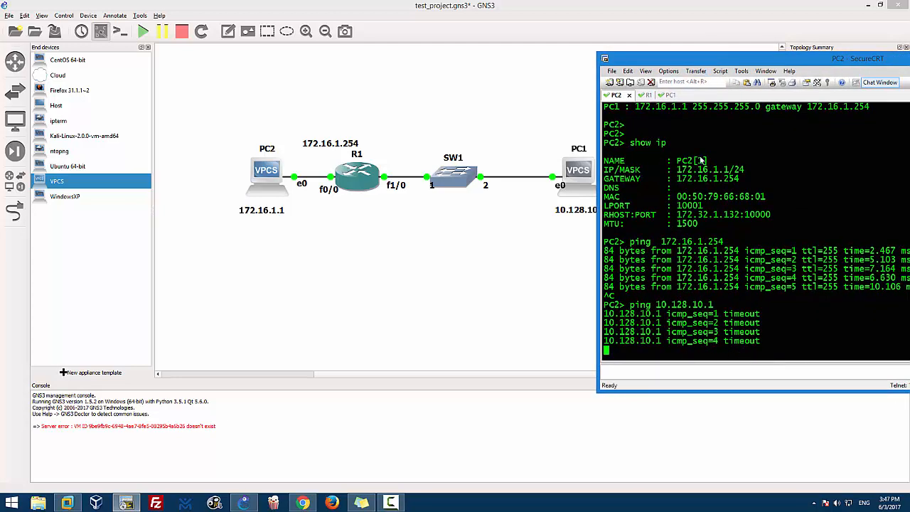
{"action": "left_click", "coordinate": [668, 96]}
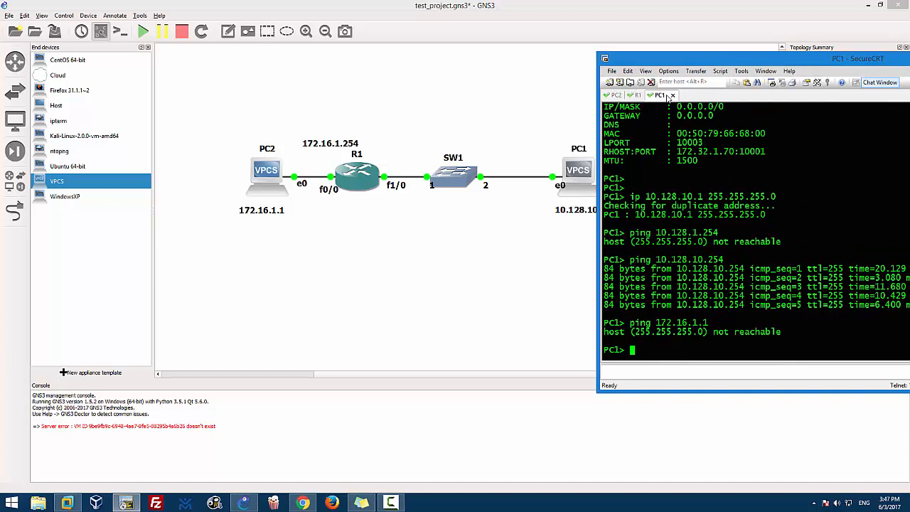
{"action": "left_click", "coordinate": [615, 95]}
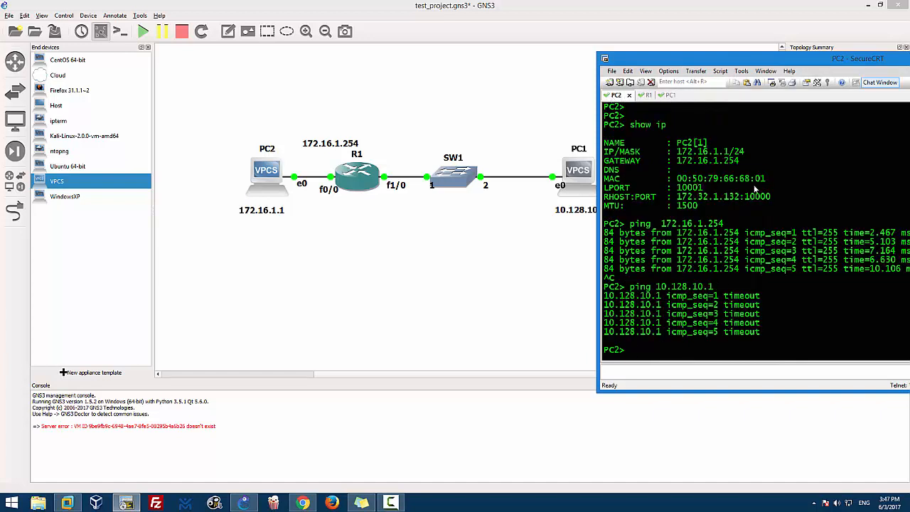
- Clear the unfinished ping command on R1 and display its routing table with show ip route
{"action": "left_click", "coordinate": [638, 95]}
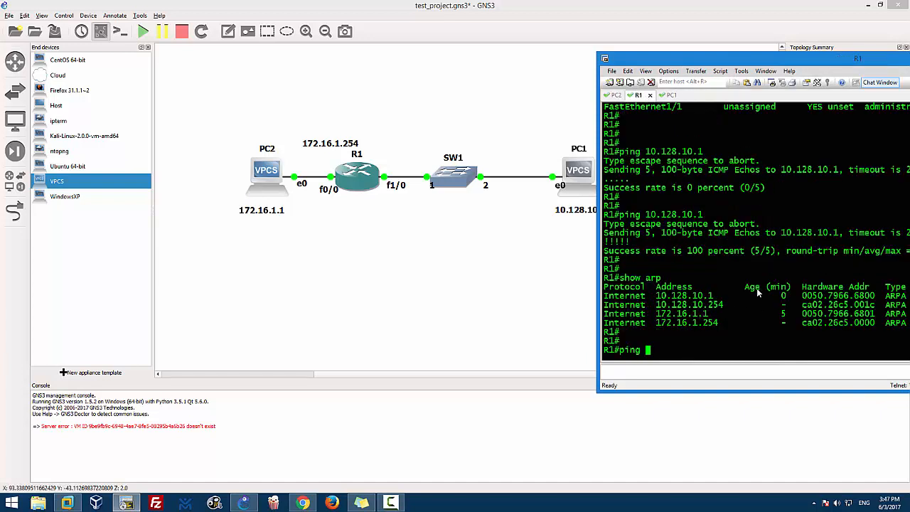
{"action": "left_click_drag", "start_coordinate": [708, 59], "coordinate": [508, 43]}
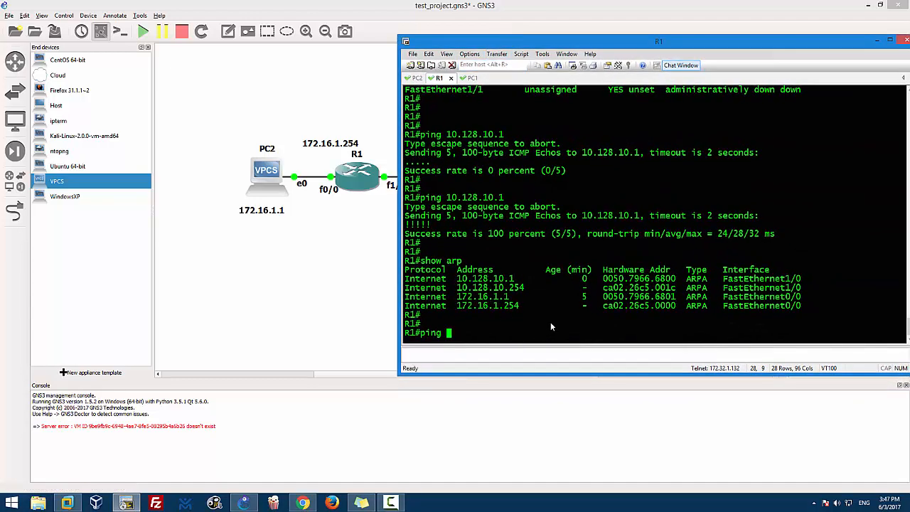
{"action": "key", "text": "BackSpace"}
{"action": "key", "text": "BackSpace"}
{"action": "key", "text": "BackSpace"}
{"action": "key", "text": "BackSpace"}
{"action": "key", "text": "BackSpace"}
{"action": "key", "text": "Return"}
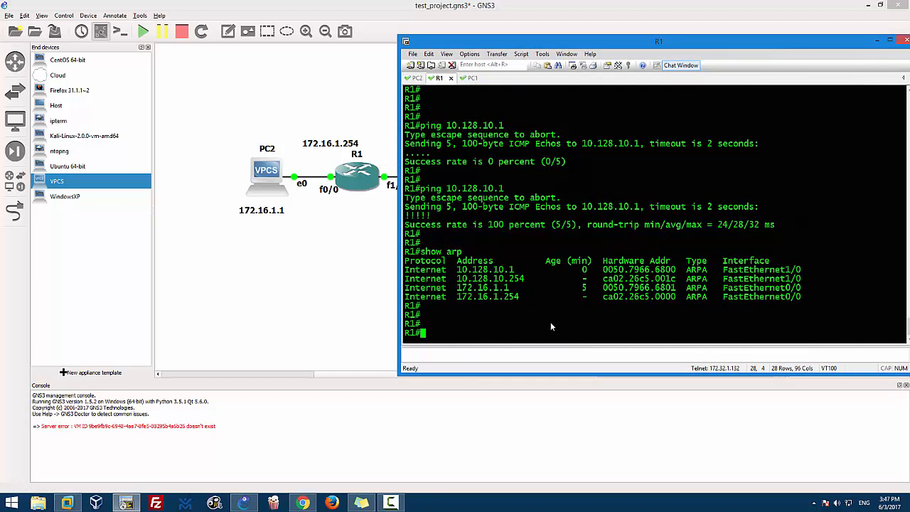
{"action": "type", "text": "show ip rou"}
{"action": "key", "text": "Tab"}
{"action": "key", "text": "Return"}
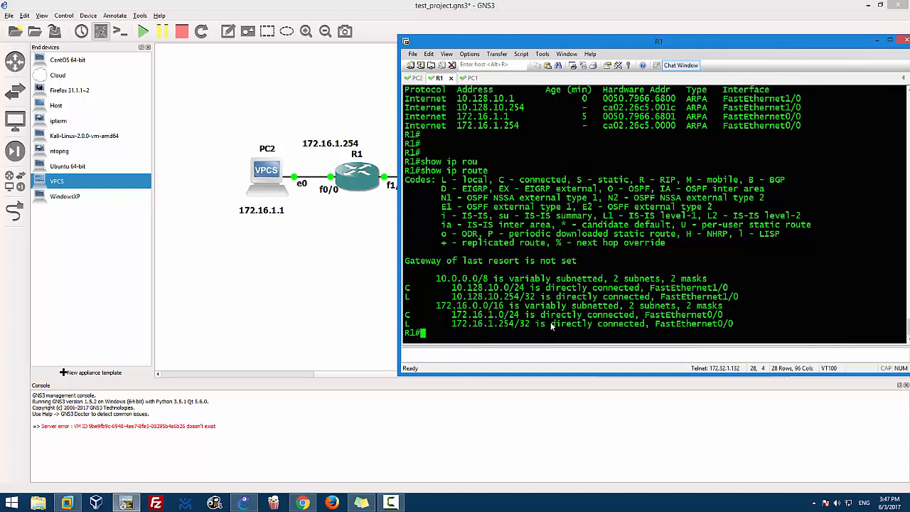
{"action": "key", "text": "Return"}
{"action": "key", "text": "Return"}
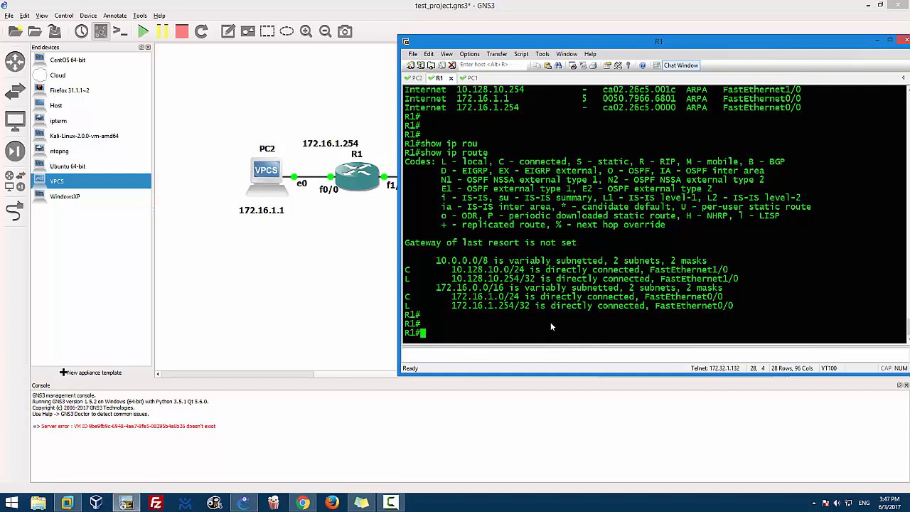
- Enter global configuration mode on R1 with conf t and list the options of the ip route command
{"action": "type", "text": "conf t"}
{"action": "key", "text": "Return"}
{"action": "type", "text": "ip rou"}
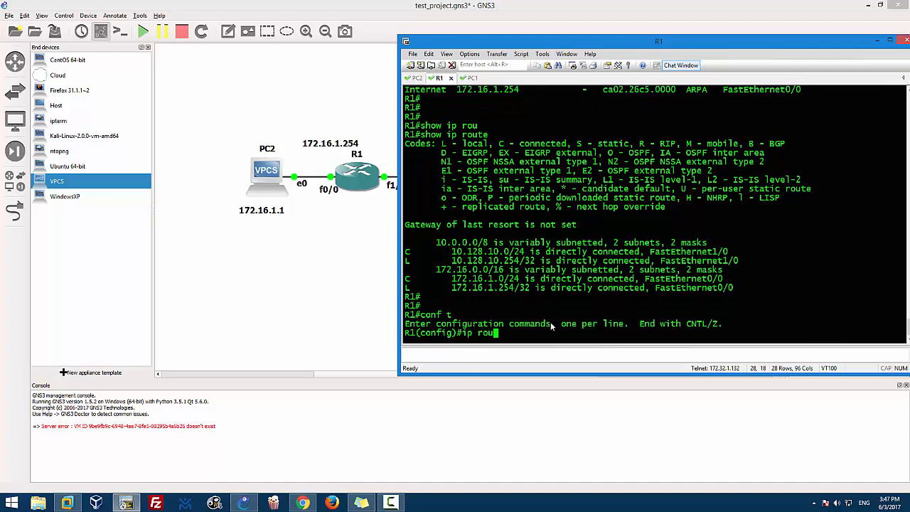
{"action": "key", "text": "Tab"}
{"action": "type", "text": "t"}
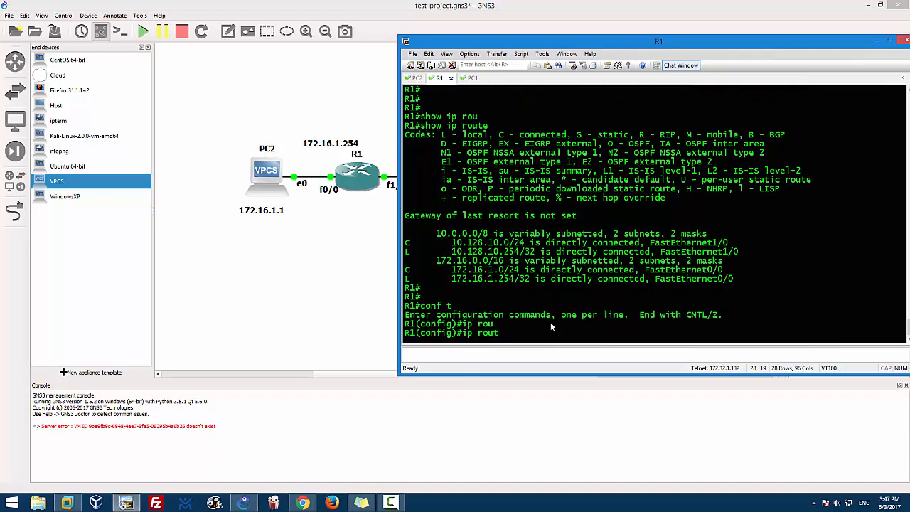
{"action": "key", "text": "Tab"}
{"action": "type", "text": "e"}
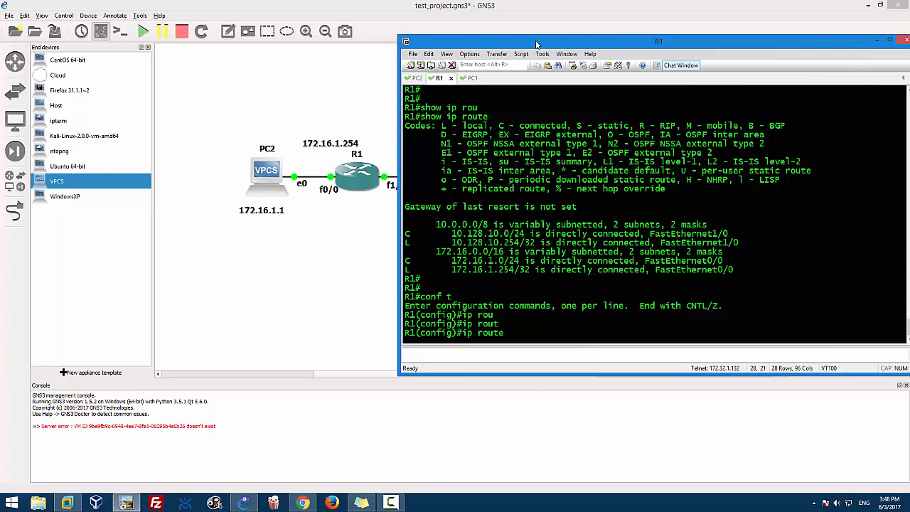
{"action": "type", "text": "172"}
{"action": "key", "text": "BackSpace"}
{"action": "key", "text": "BackSpace"}
{"action": "key", "text": "BackSpace"}
{"action": "type", "text": "?"}
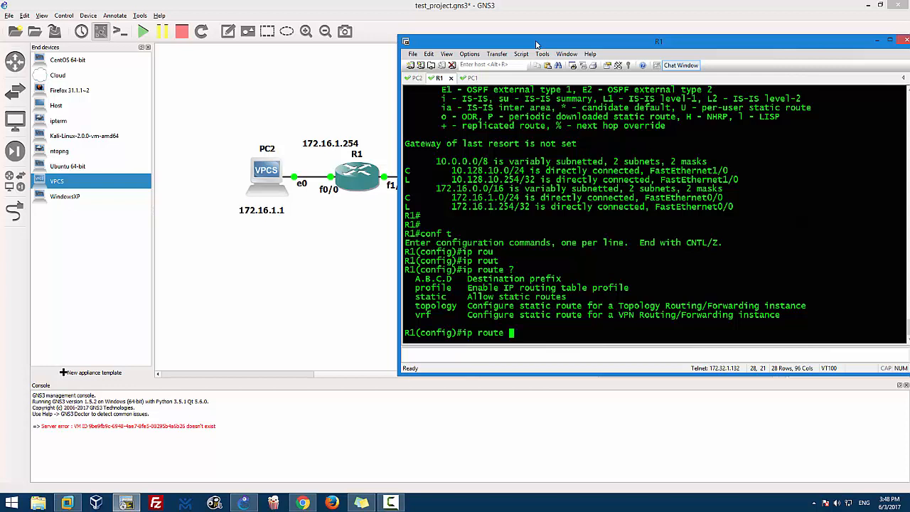
- Add a static route on R1 to network 172.16.1.0 with mask 255.255.255.0 via next hop 172.16.1.1
{"action": "type", "text": "17"}
{"action": "type", "text": "2.16.1."}
{"action": "type", "text": "?"}
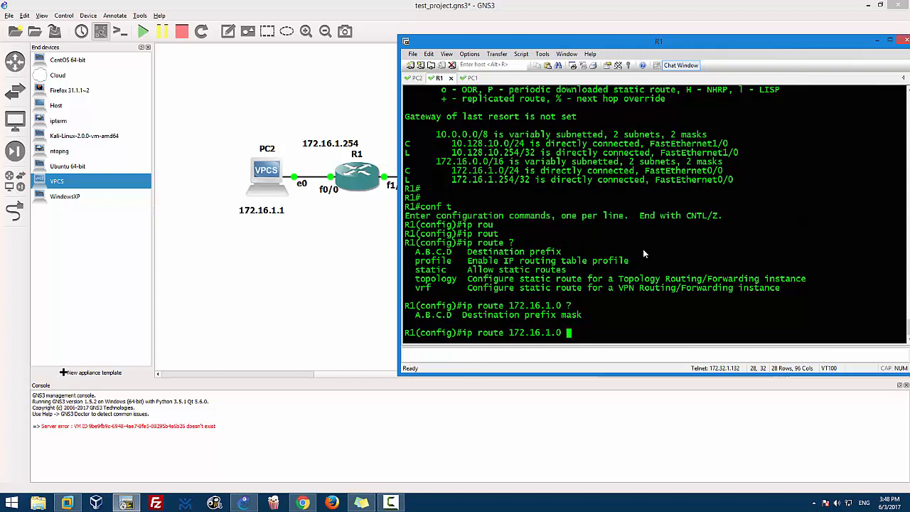
{"action": "type", "text": "255.255.255.0"}
{"action": "type", "text": "172.16"}
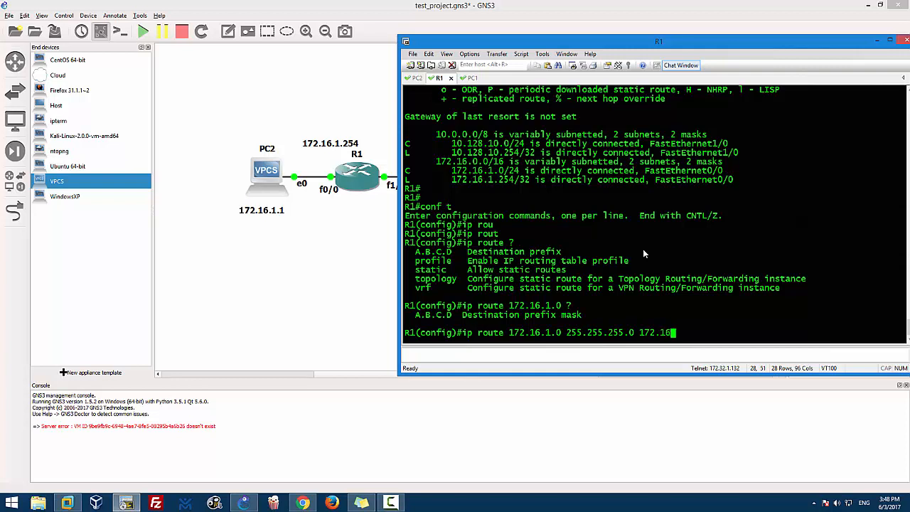
{"action": "type", "text": ".1.1"}
{"action": "key", "text": "Return"}
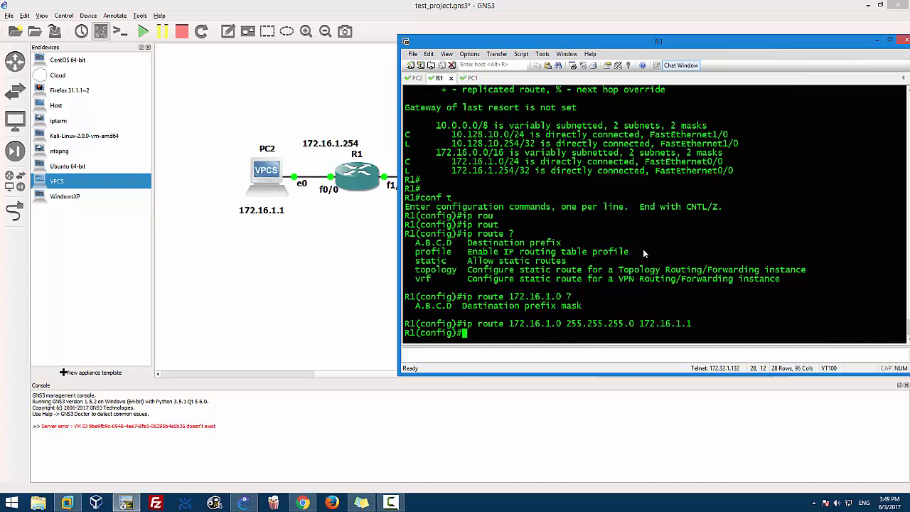
- Try to enter show ip route in R1's configuration mode, and return to privileged EXEC mode
{"action": "key", "text": "Return"}
{"action": "type", "text": "show ip r"}
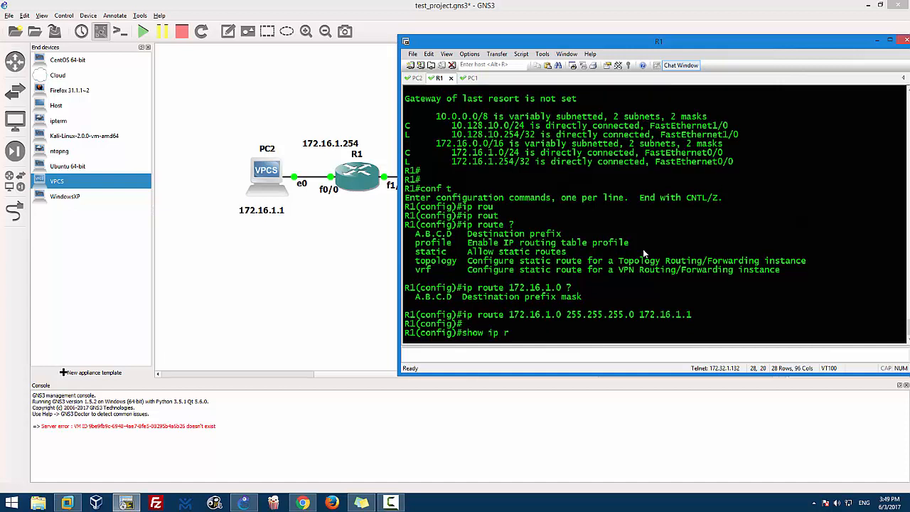
{"action": "type", "text": "ou"}
{"action": "key", "text": "Tab"}
{"action": "type", "text": "t"}
{"action": "key", "text": "Tab"}
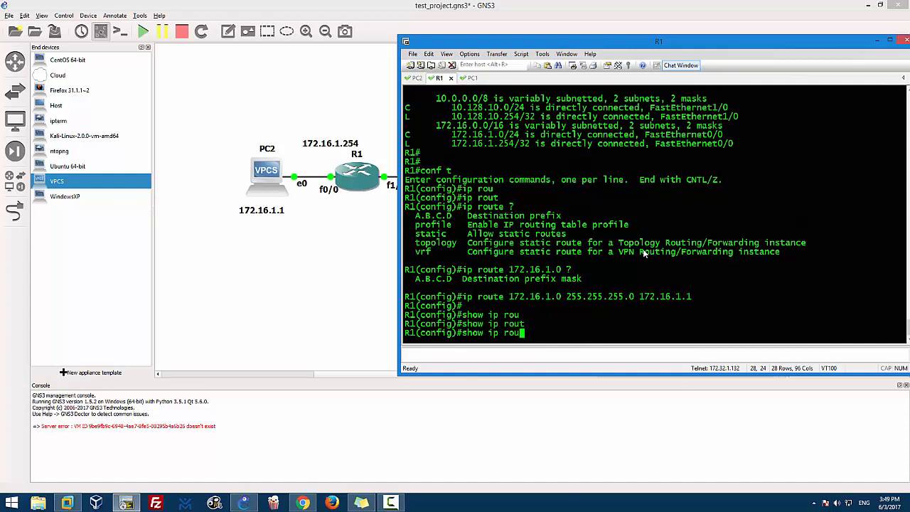
{"action": "key", "text": "BackSpace"}
{"action": "key", "text": "BackSpace"}
{"action": "key", "text": "BackSpace"}
{"action": "key", "text": "BackSpace"}
{"action": "key", "text": "BackSpace"}
{"action": "key", "text": "BackSpace"}
{"action": "key", "text": "ctrl+z"}
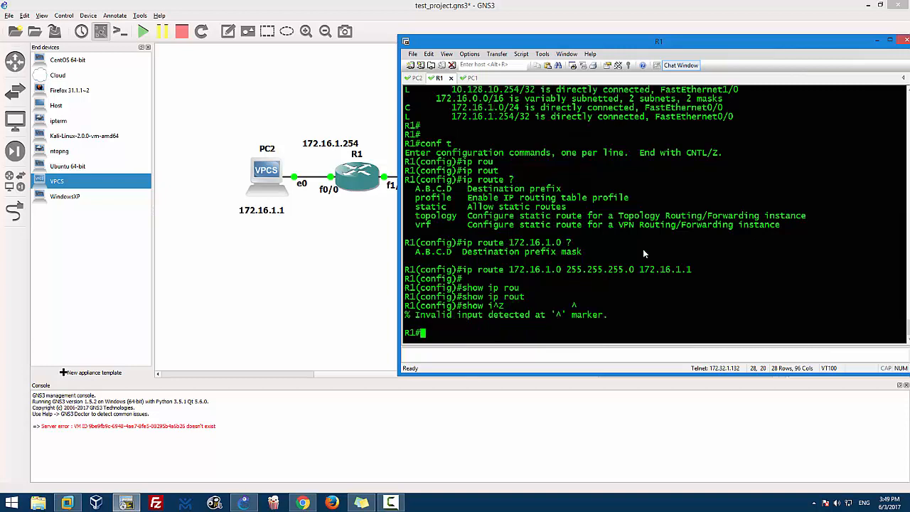
- Display R1's routing table with show ip route from privileged EXEC mode
{"action": "key", "text": "Return"}
{"action": "key", "text": "Return"}
{"action": "key", "text": "Return"}
{"action": "type", "text": "show ip rou"}
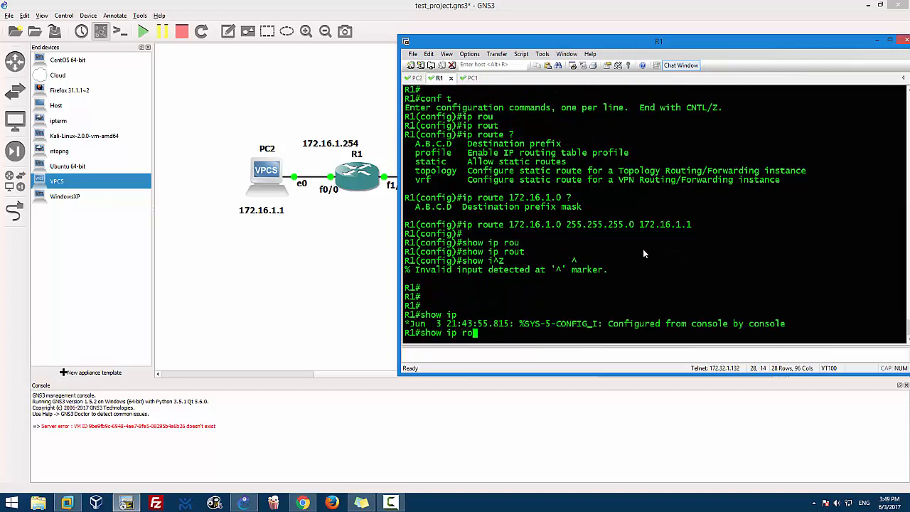
{"action": "key", "text": "Tab"}
{"action": "key", "text": "Return"}
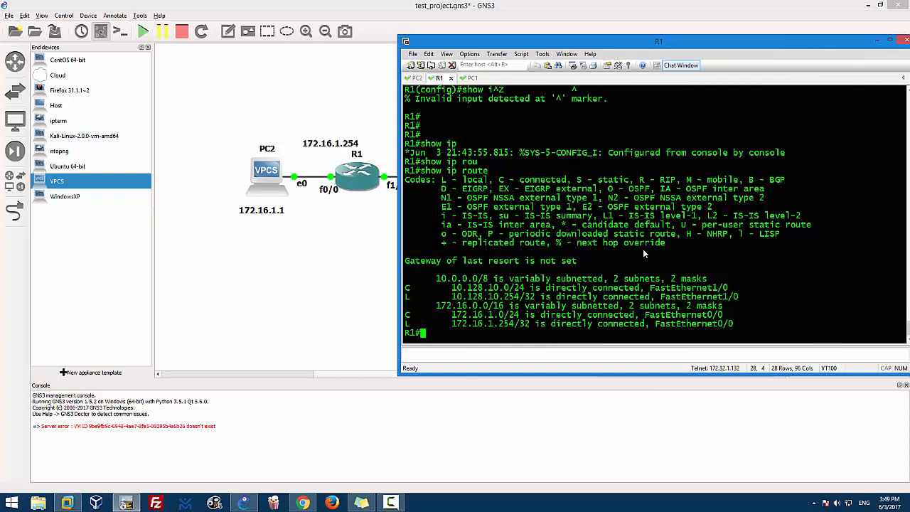
{"action": "key", "text": "Return"}
{"action": "key", "text": "Return"}
{"action": "key", "text": "Return"}
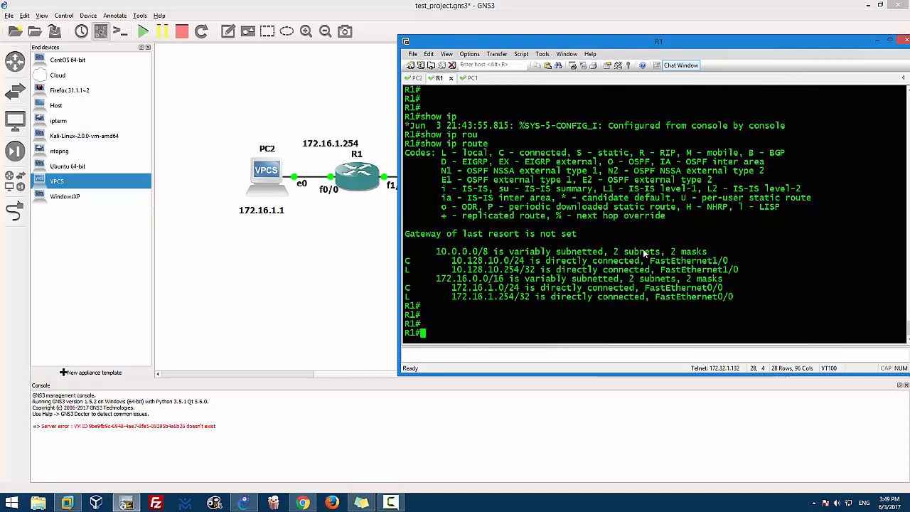
- Try to run the tracerout command in PC1's console
{"action": "left_click", "coordinate": [471, 78]}
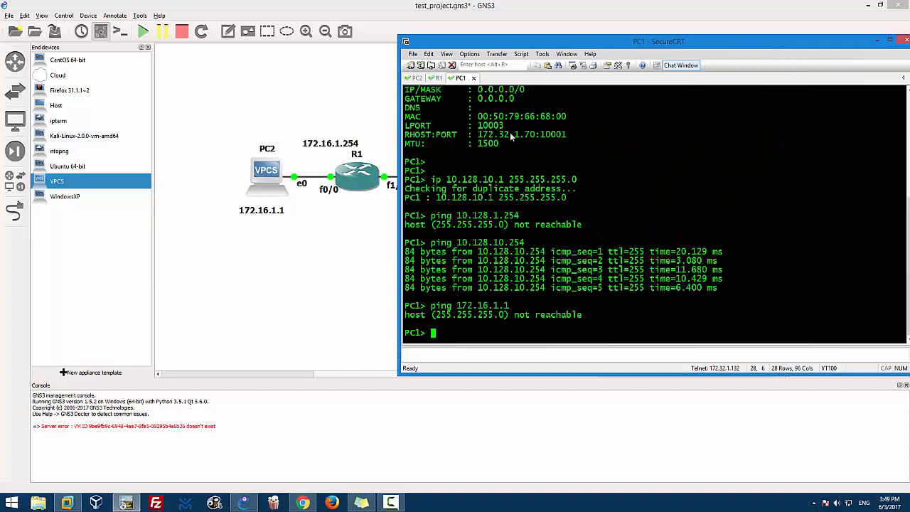
{"action": "key", "text": "Return"}
{"action": "key", "text": "Return"}
{"action": "type", "text": "tra"}
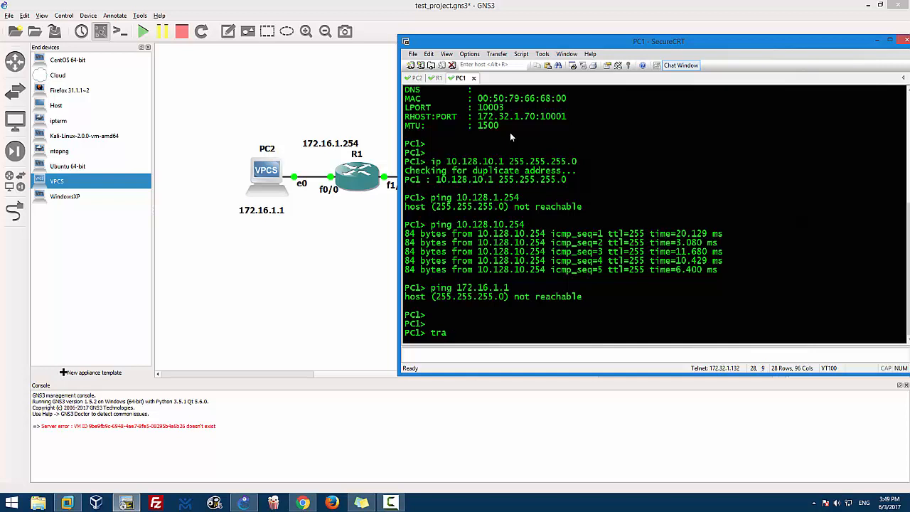
{"action": "type", "text": "ce"}
{"action": "key", "text": "BackSpace"}
{"action": "key", "text": "BackSpace"}
{"action": "key", "text": "BackSpace"}
{"action": "key", "text": "BackSpace"}
{"action": "key", "text": "BackSpace"}
{"action": "type", "text": "tracerout"}
{"action": "key", "text": "Return"}
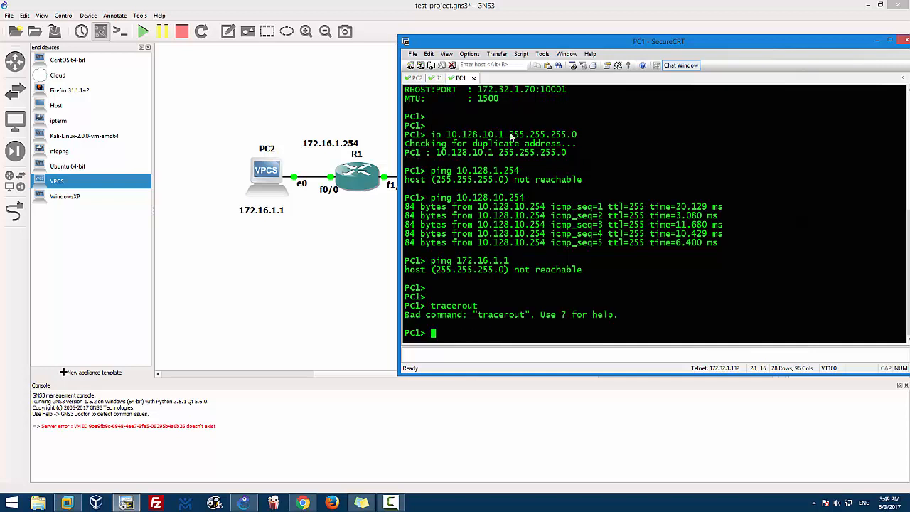
- Clear the recalled tracerout command on PC1 and list the available commands with ?
{"action": "key", "text": "Up"}
{"action": "key", "text": "BackSpace"}
{"action": "key", "text": "BackSpace"}
{"action": "key", "text": "BackSpace"}
{"action": "key", "text": "BackSpace"}
{"action": "key", "text": "BackSpace"}
{"action": "key", "text": "BackSpace"}
{"action": "key", "text": "BackSpace"}
{"action": "key", "text": "BackSpace"}
{"action": "key", "text": "BackSpace"}
{"action": "type", "text": "?"}
{"action": "key", "text": "Return"}
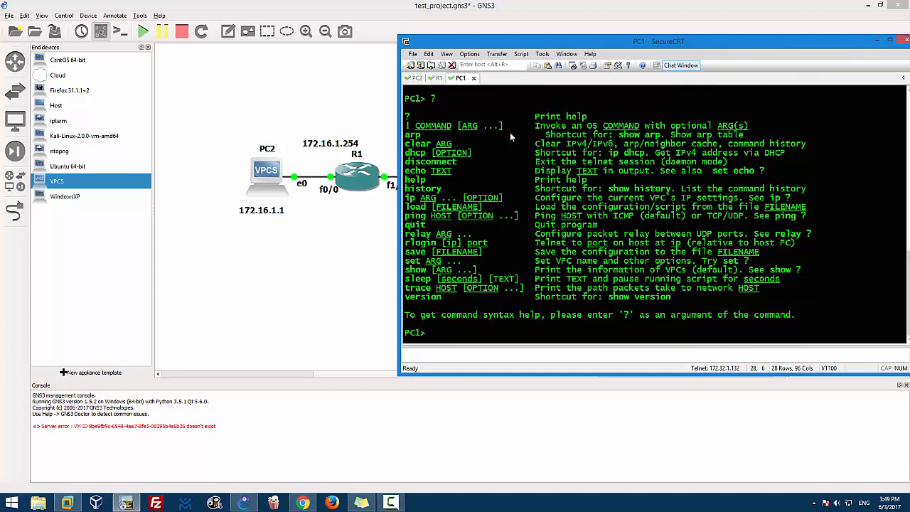
- Trace the path from PC1 to 172.16.1.1 with the trace command
{"action": "type", "text": "trace 172.16."}
{"action": "type", "text": "1.1"}
{"action": "key", "text": "Return"}
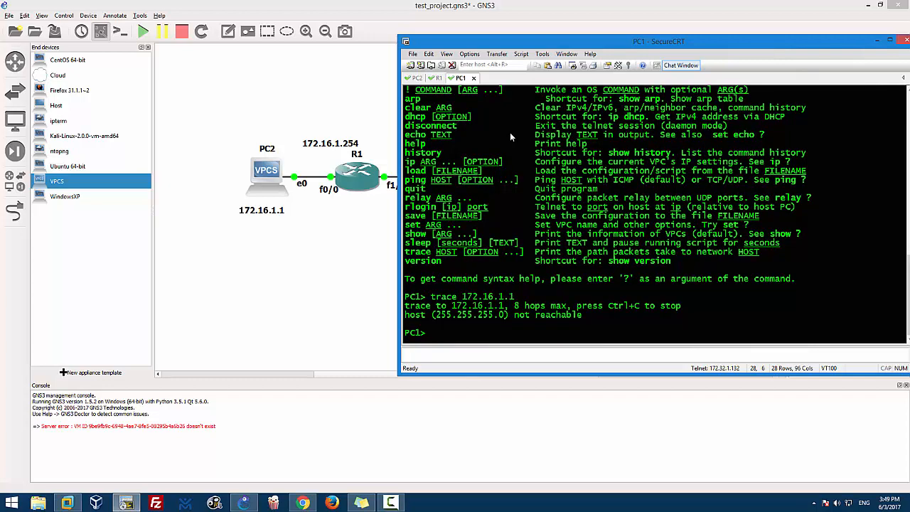
- Display PC1's IP settings with show ip and examine the gateway entry
{"action": "type", "text": "show ip"}
{"action": "key", "text": "Return"}
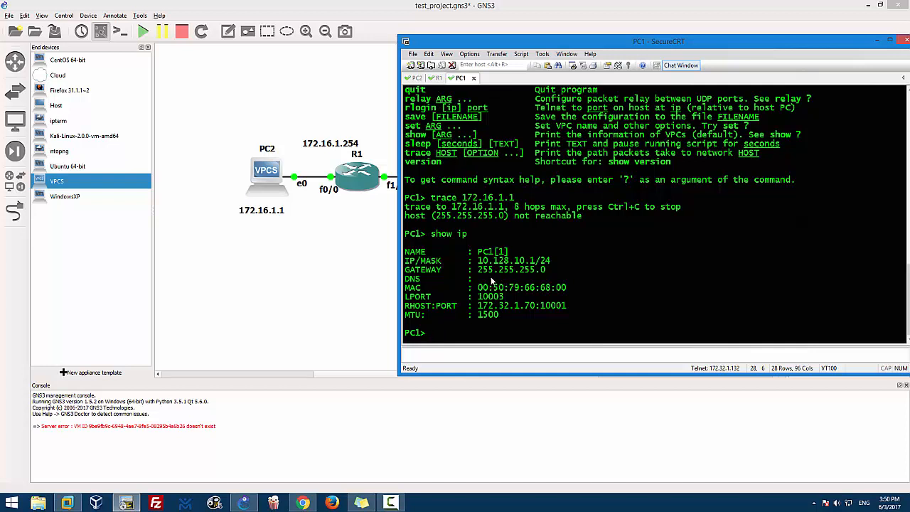
{"action": "left_click_drag", "start_coordinate": [479, 271], "coordinate": [546, 270]}
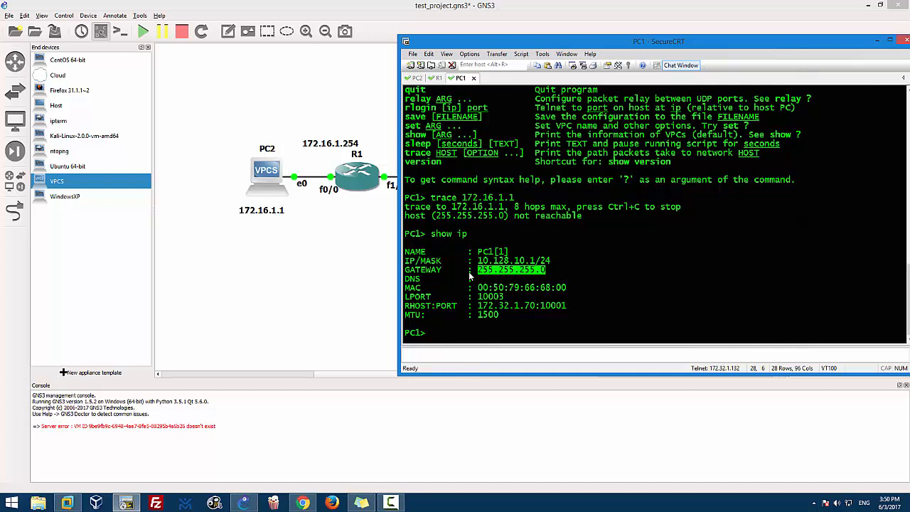
{"action": "left_click", "coordinate": [436, 276]}
{"action": "left_click_drag", "start_coordinate": [405, 270], "coordinate": [552, 268]}
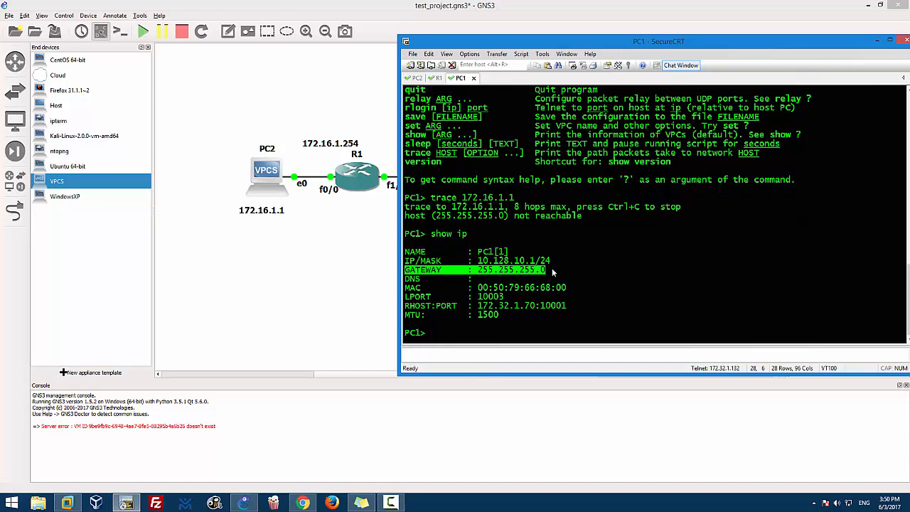
{"action": "left_click", "coordinate": [552, 268]}
{"action": "left_click_drag", "start_coordinate": [482, 268], "coordinate": [548, 271]}
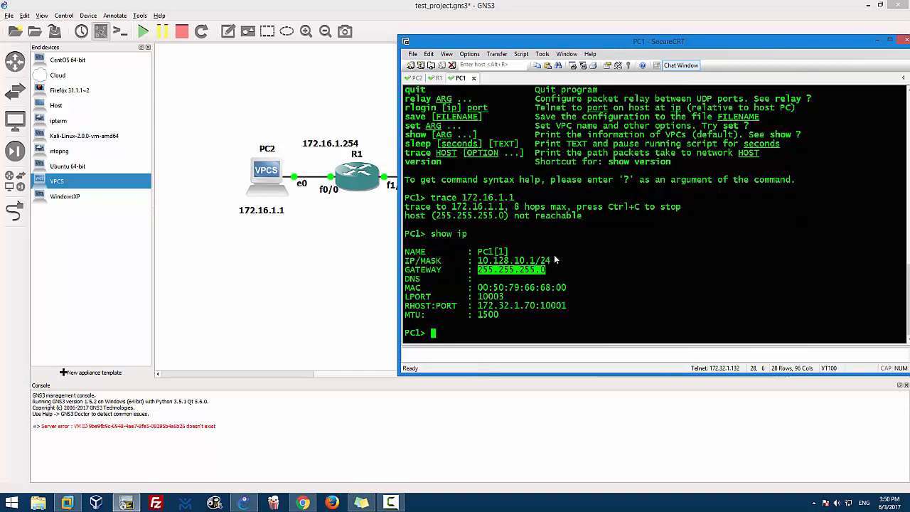
- Duplicate PC1's 10.128.10.1 label in the GNS3 topology and place the copy below R1's f1/0 port
{"action": "left_click_drag", "start_coordinate": [576, 40], "coordinate": [801, 40]}
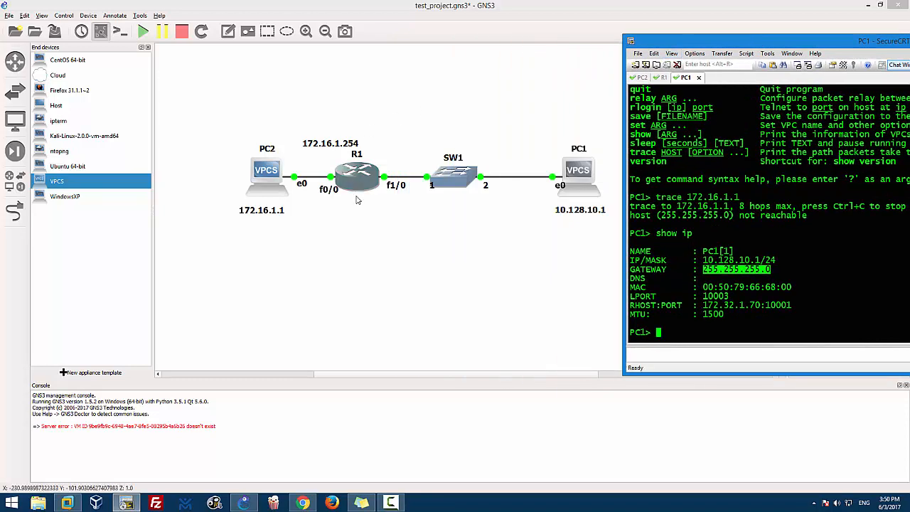
{"action": "right_click", "coordinate": [581, 215]}
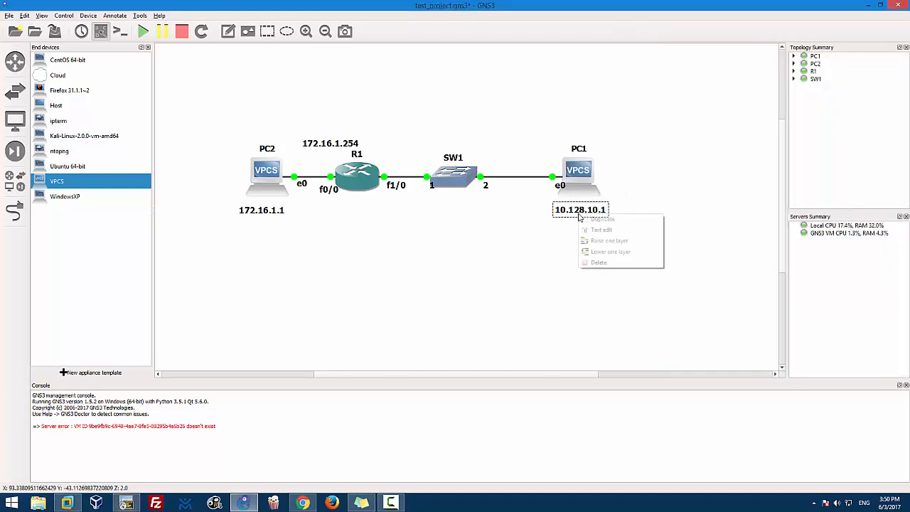
{"action": "left_click", "coordinate": [584, 228]}
{"action": "left_click_drag", "start_coordinate": [586, 226], "coordinate": [386, 206]}
- Change the copied label's text to 10.128.10.254 and shift it closer beneath R1
{"action": "double_click", "coordinate": [386, 206]}
{"action": "left_click", "coordinate": [410, 204]}
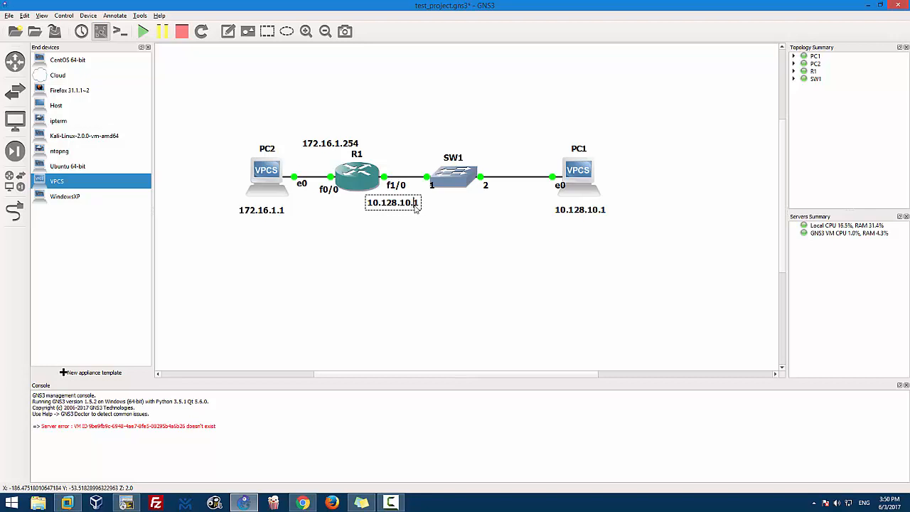
{"action": "key", "text": "Delete"}
{"action": "type", "text": "25"}
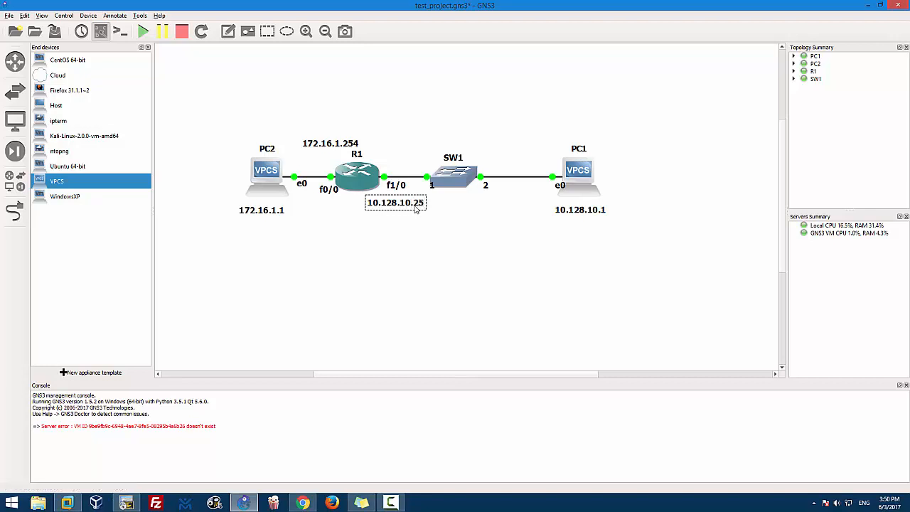
{"action": "type", "text": "4"}
{"action": "key", "text": "Return"}
{"action": "key", "text": "BackSpace"}
{"action": "left_click", "coordinate": [467, 258]}
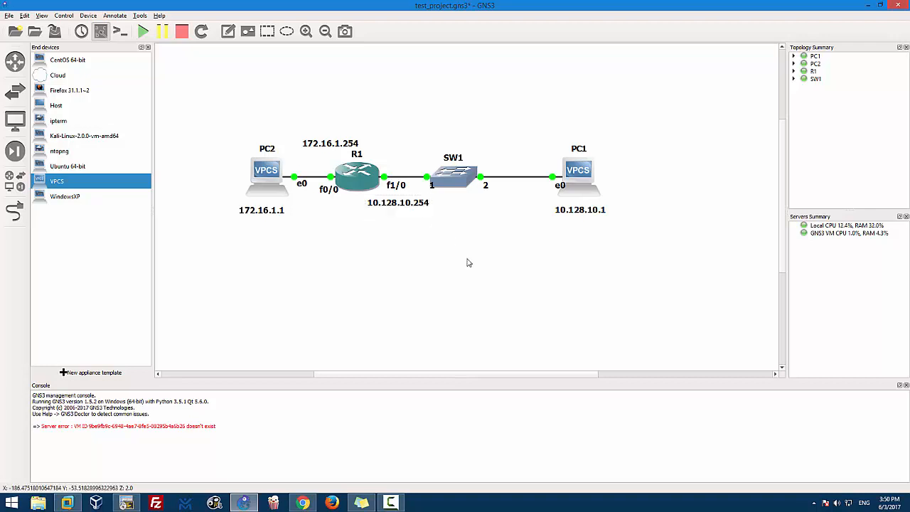
{"action": "left_click_drag", "start_coordinate": [401, 202], "coordinate": [385, 202]}
{"action": "left_click", "coordinate": [485, 239]}
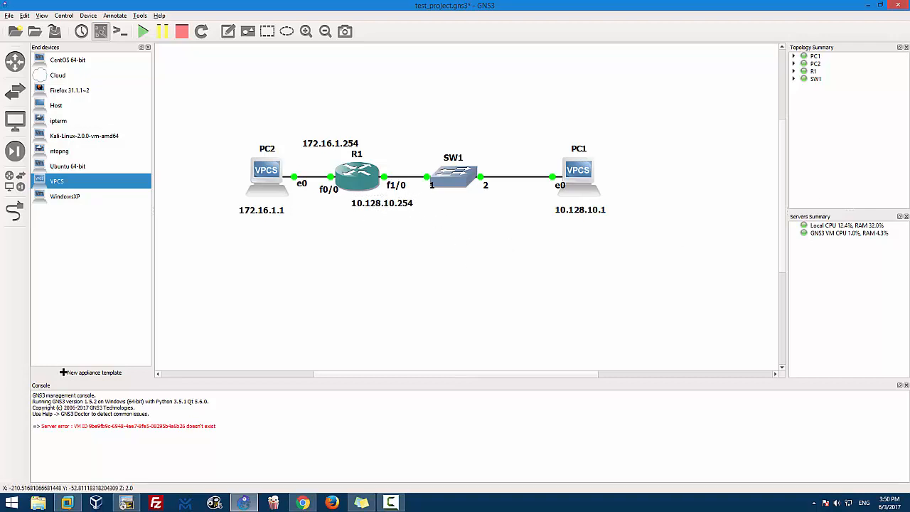
- Return to PC1's console and set its address to 10.128.10.1/24 with gateway 10.128.10.254 using the ip command
{"action": "left_click", "coordinate": [909, 42]}
{"action": "left_click_drag", "start_coordinate": [747, 44], "coordinate": [524, 47]}
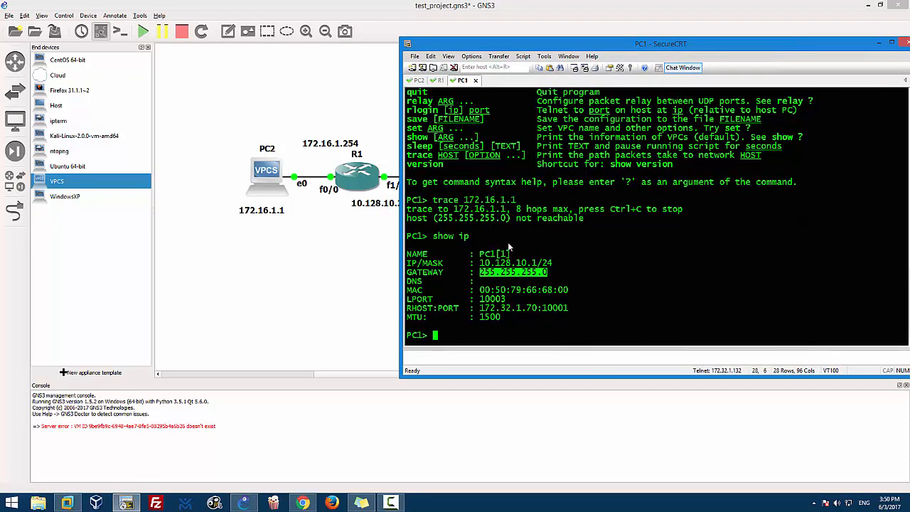
{"action": "type", "text": "ip"}
{"action": "type", "text": "10.128.10.1/2"}
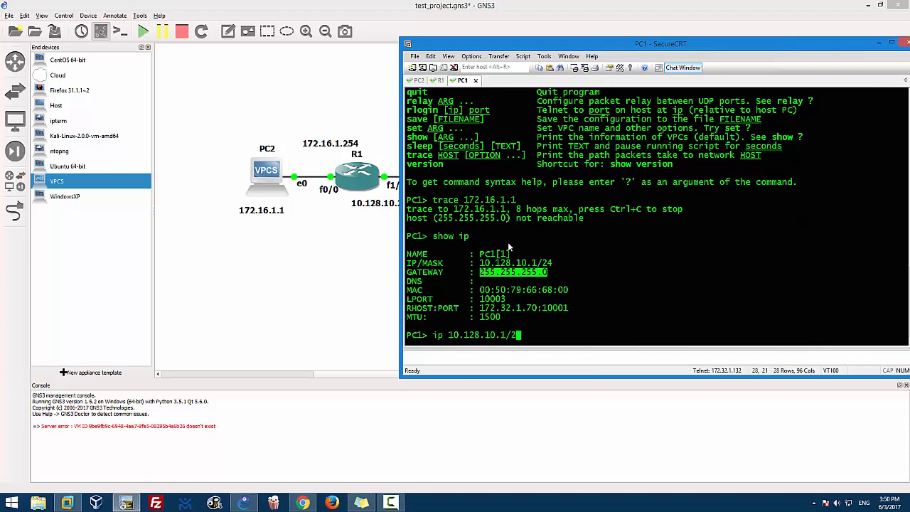
{"action": "type", "text": "4 10.128.10.254"}
{"action": "key", "text": "Return"}
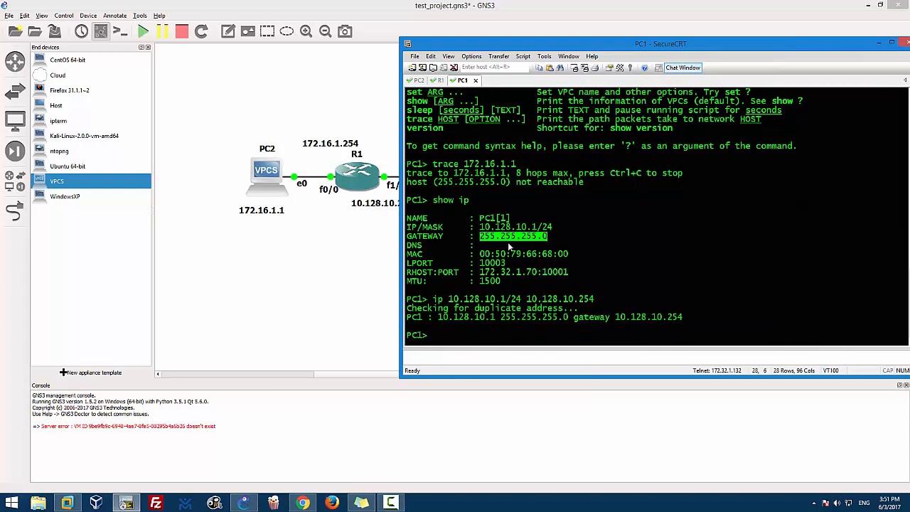
- Check PC1's updated IP and gateway settings with show ip
{"action": "key", "text": "Return"}
{"action": "type", "text": "showi p"}
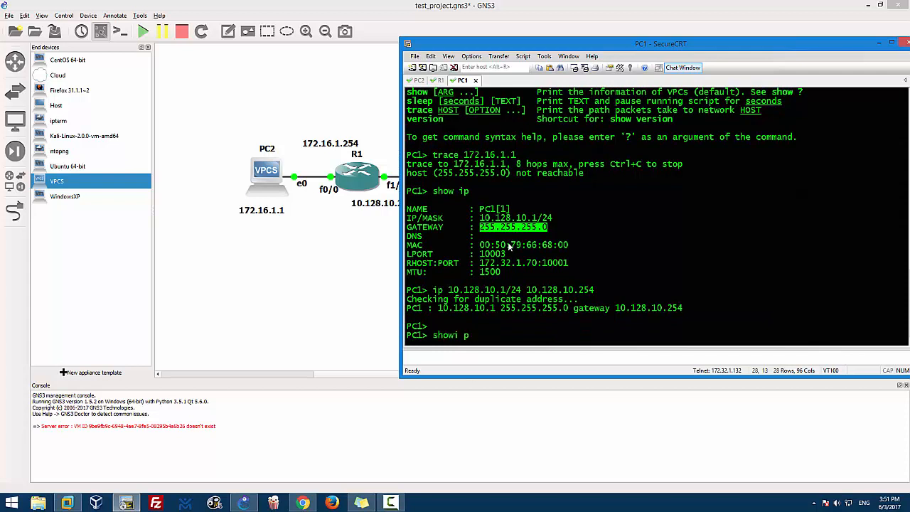
{"action": "key", "text": "BackSpace"}
{"action": "key", "text": "BackSpace"}
{"action": "type", "text": "ip"}
{"action": "key", "text": "Return"}
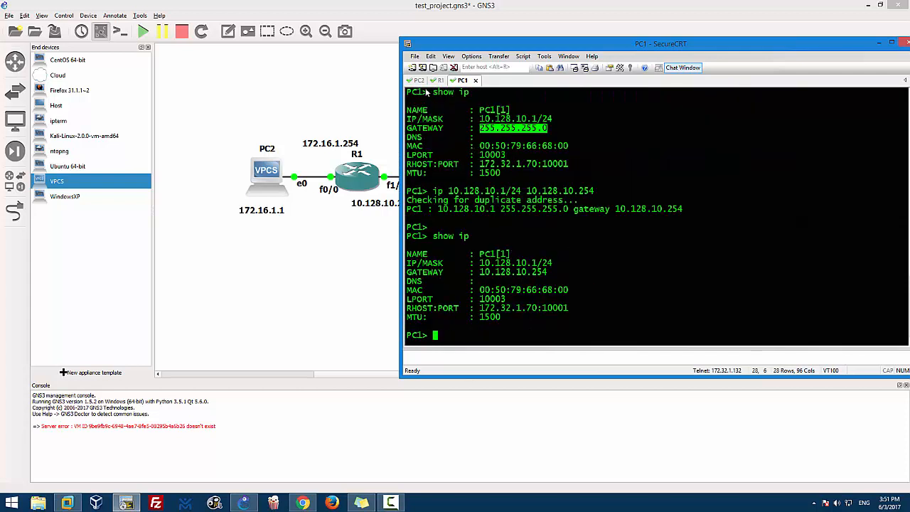
{"action": "key", "text": "Return"}
{"action": "key", "text": "Return"}
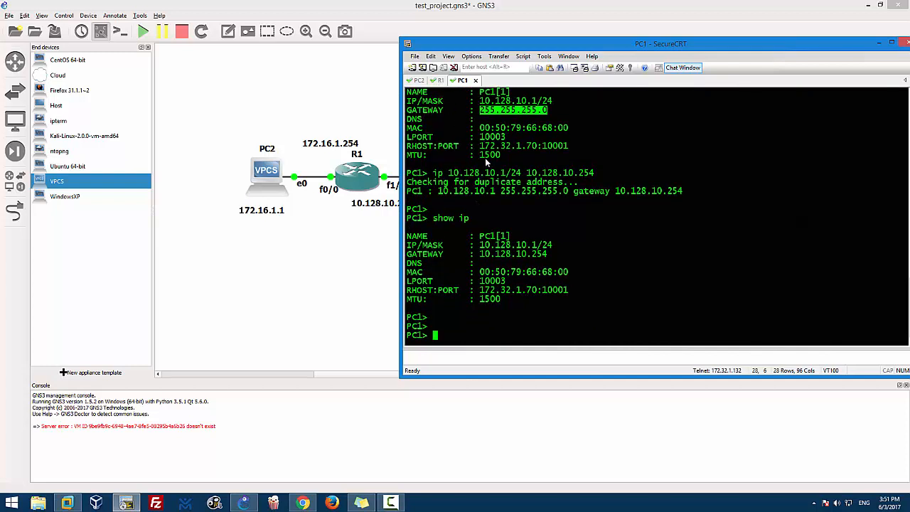
- Ping 172.16.1.1 from PC1 twice to test connectivity to PC2
{"action": "type", "text": "pinf"}
{"action": "key", "text": "BackSpace"}
{"action": "key", "text": "BackSpace"}
{"action": "type", "text": "g 172.16.1.1"}
{"action": "key", "text": "Return"}
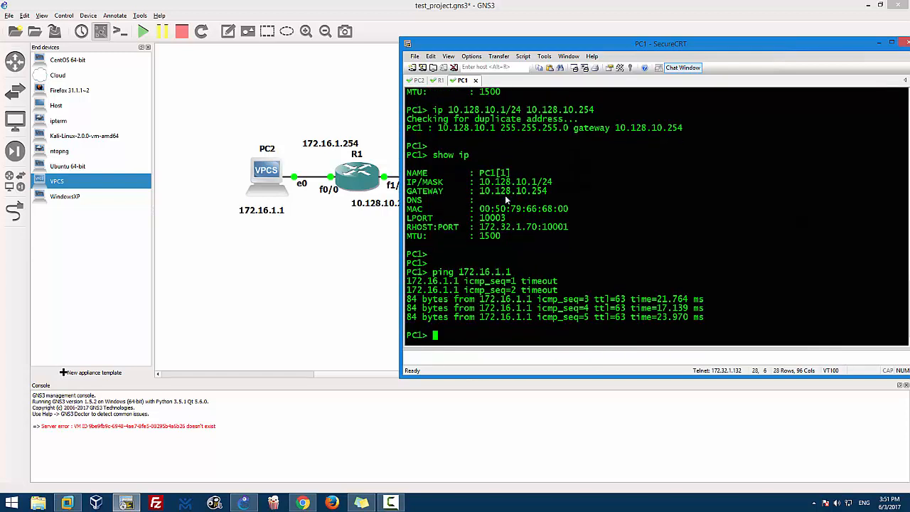
{"action": "key", "text": "Return"}
{"action": "key", "text": "Return"}
{"action": "key", "text": "Up"}
{"action": "key", "text": "Return"}
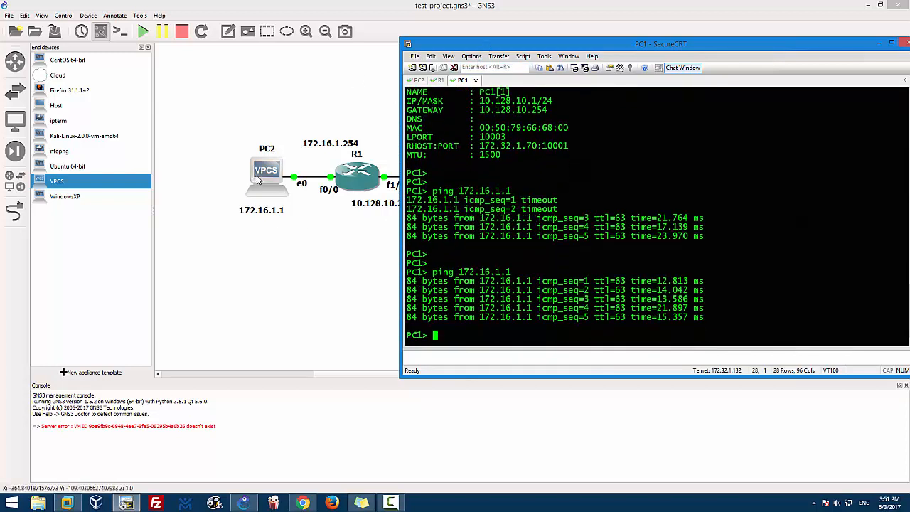
- Repeat the ping to 10.128.10.1 from PC2's console
{"action": "left_click", "coordinate": [419, 80]}
{"action": "key", "text": "Up"}
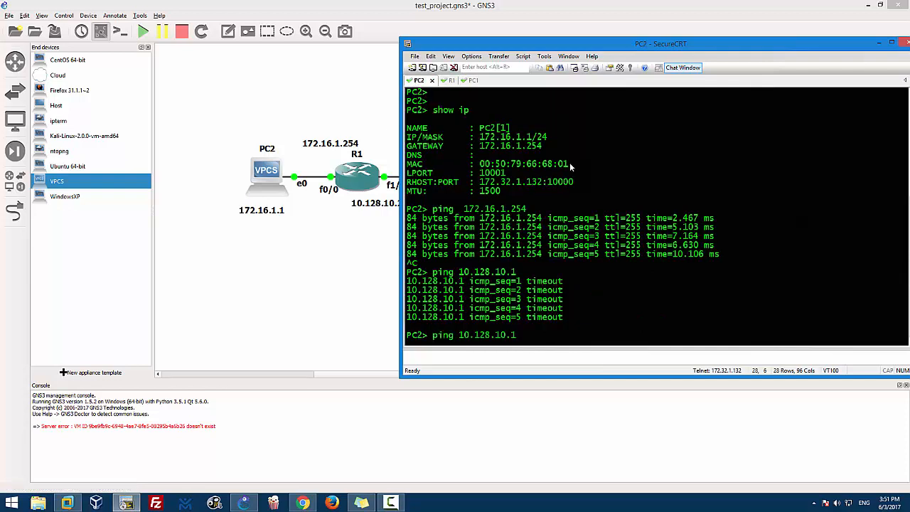
{"action": "key", "text": "Return"}
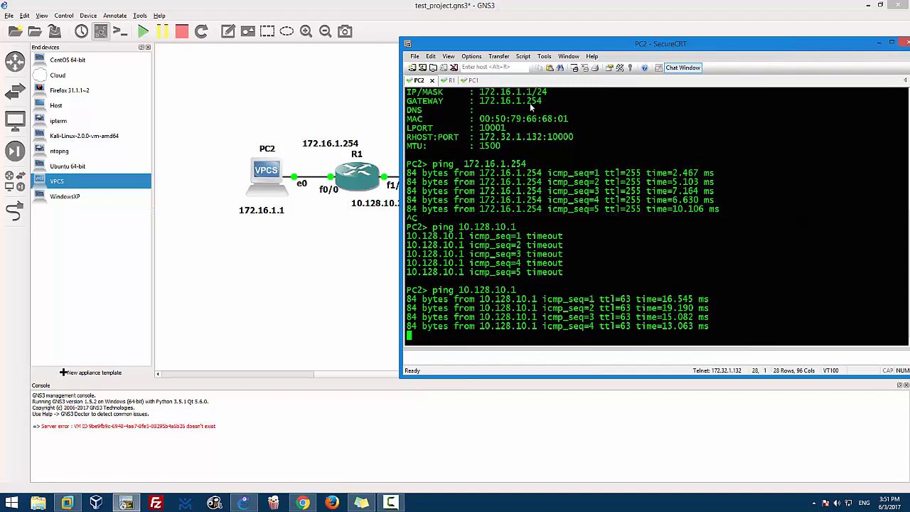
- Examine the full topology and review the earlier commands and output in PC1's console
{"action": "left_click_drag", "start_coordinate": [525, 46], "coordinate": [909, 156]}
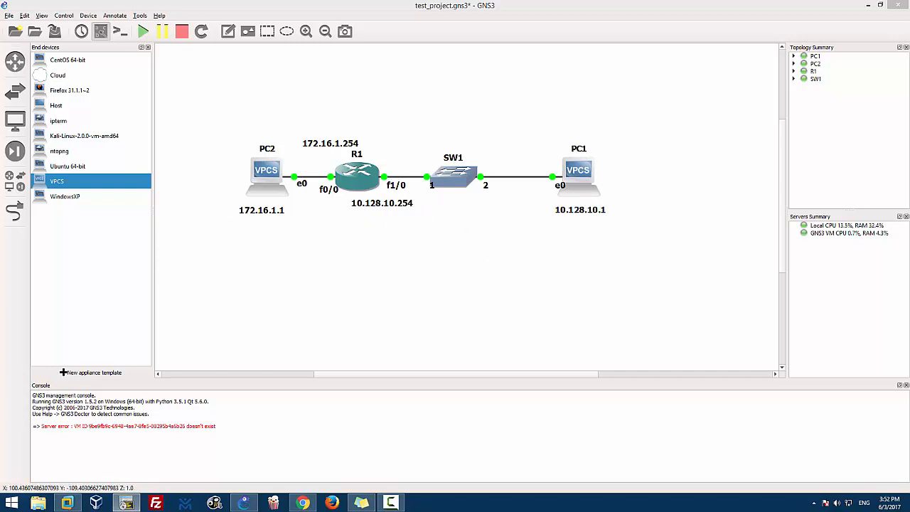
{"action": "left_click_drag", "start_coordinate": [909, 94], "coordinate": [448, 89]}
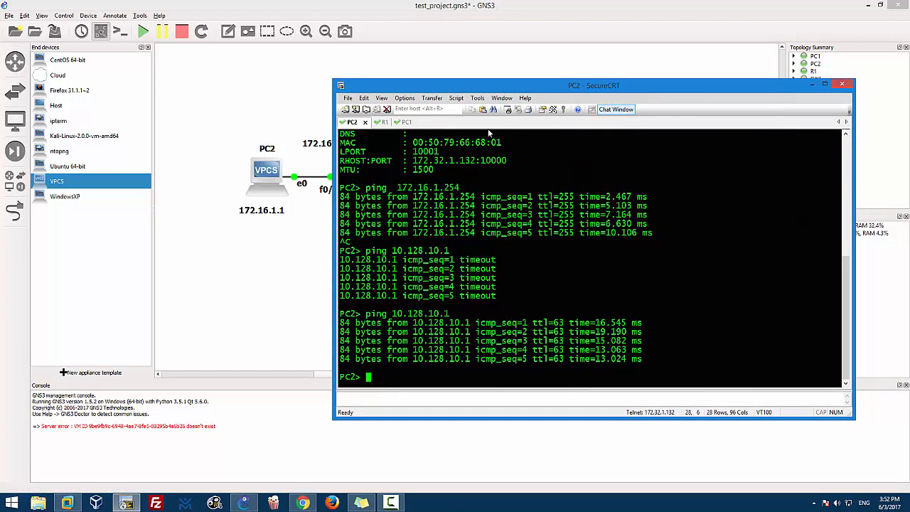
{"action": "left_click", "coordinate": [404, 123]}
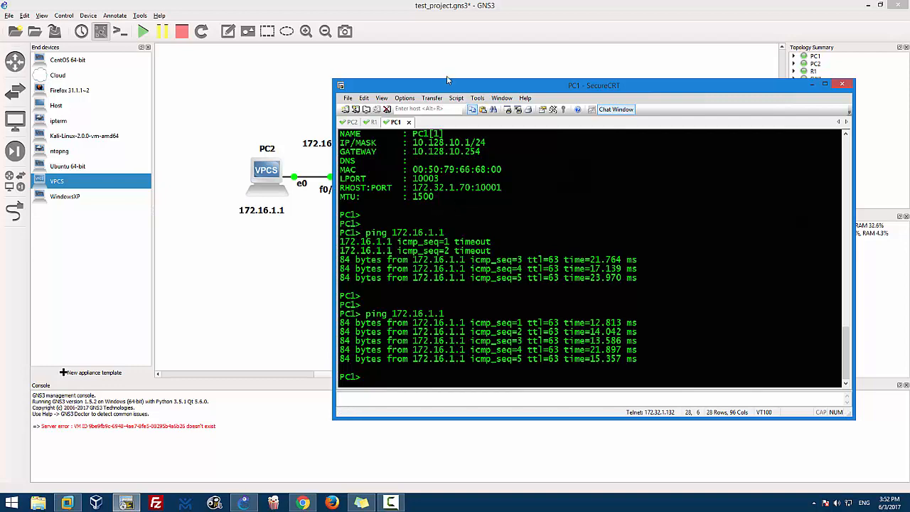
{"action": "left_click_drag", "start_coordinate": [427, 87], "coordinate": [408, 68]}
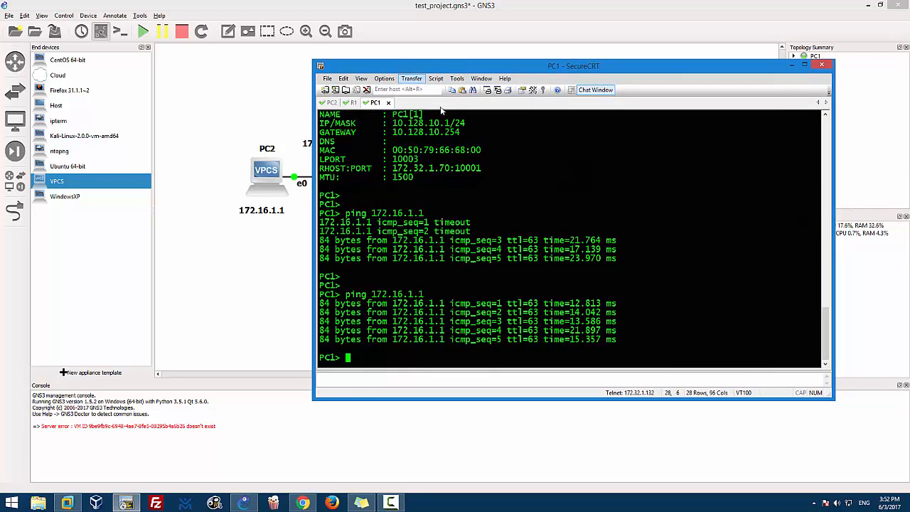
{"action": "scroll", "coordinate": [439, 199], "scroll_direction": "up", "scroll_amount": 1}
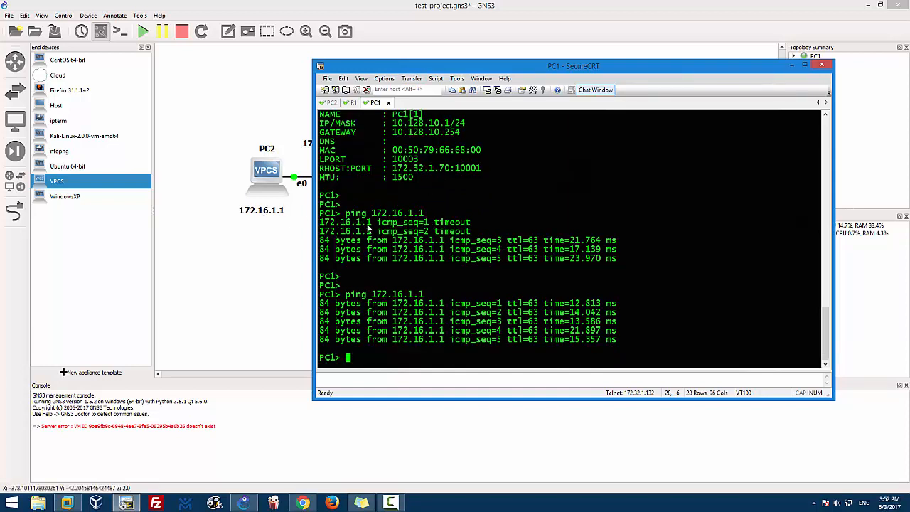
{"action": "scroll", "coordinate": [379, 207], "scroll_direction": "up", "scroll_amount": 1}
{"action": "scroll", "coordinate": [378, 204], "scroll_direction": "up", "scroll_amount": 6}
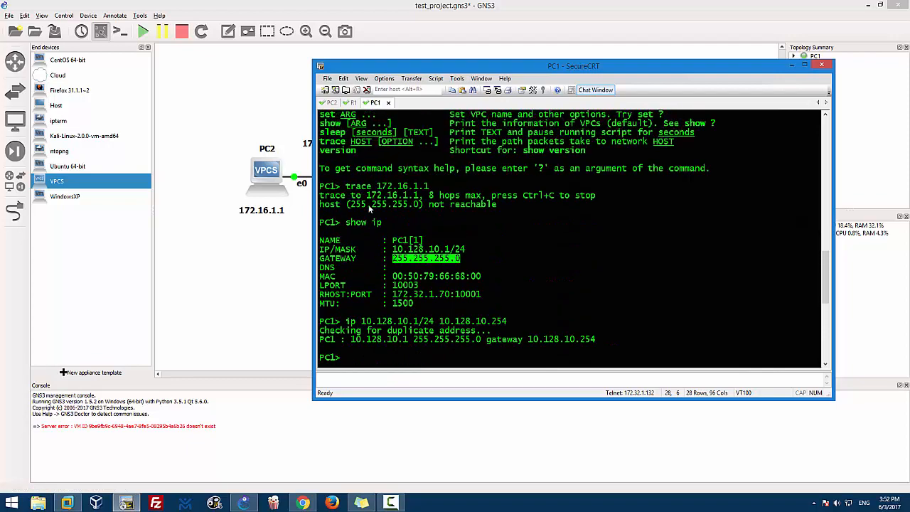
{"action": "scroll", "coordinate": [369, 204], "scroll_direction": "up", "scroll_amount": 9}
{"action": "scroll", "coordinate": [376, 182], "scroll_direction": "down", "scroll_amount": 6}
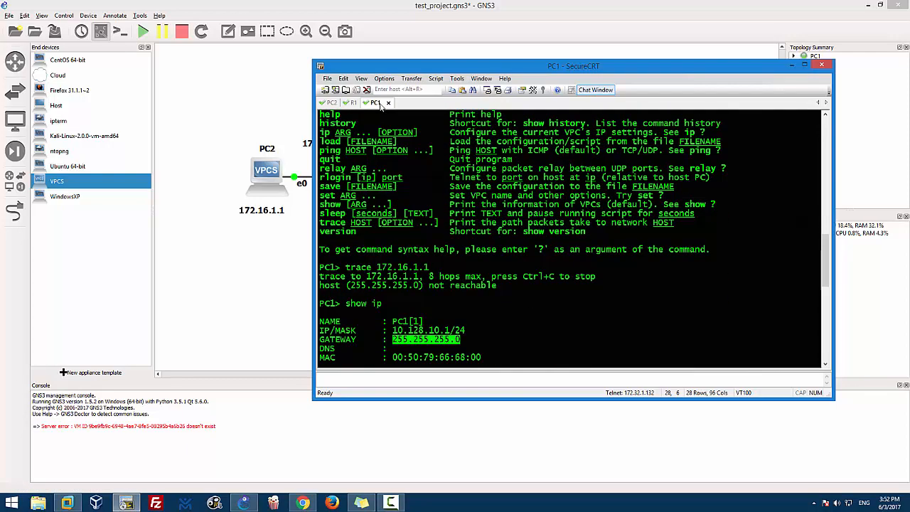
- Review PC1's console history, comparing the gateway in both show ip outputs with the trace and ping results for 172.16.1.1
{"action": "scroll", "coordinate": [402, 254], "scroll_direction": "down", "scroll_amount": 7}
{"action": "scroll", "coordinate": [388, 256], "scroll_direction": "up", "scroll_amount": 4}
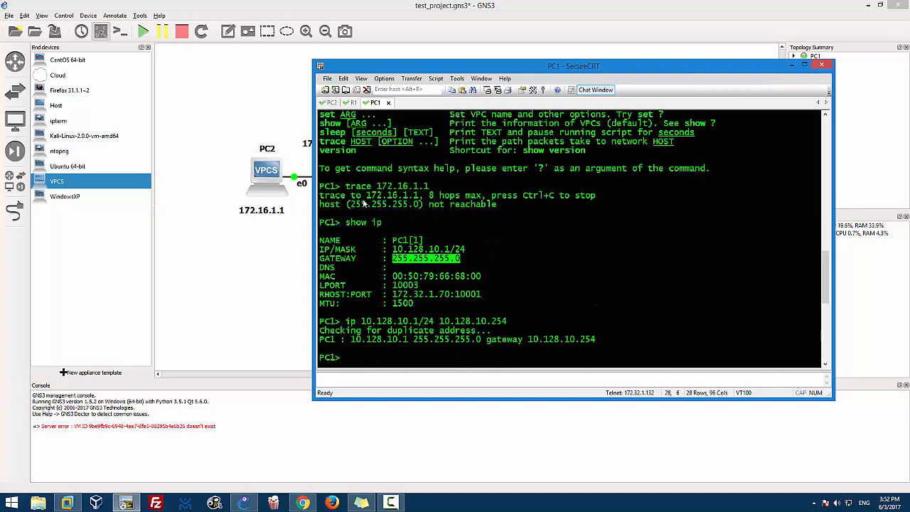
{"action": "scroll", "coordinate": [368, 205], "scroll_direction": "up", "scroll_amount": 7}
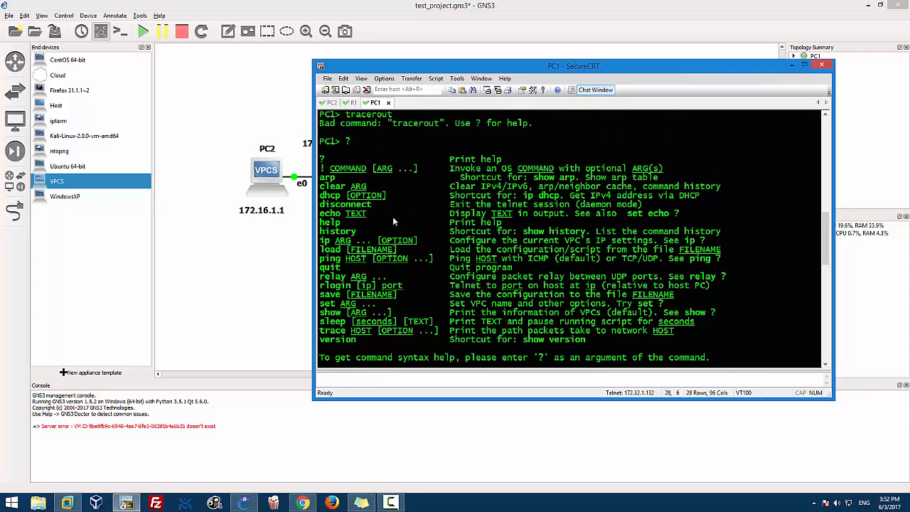
{"action": "scroll", "coordinate": [392, 216], "scroll_direction": "down", "scroll_amount": 1}
{"action": "scroll", "coordinate": [389, 221], "scroll_direction": "up", "scroll_amount": 2}
{"action": "scroll", "coordinate": [389, 241], "scroll_direction": "down", "scroll_amount": 8}
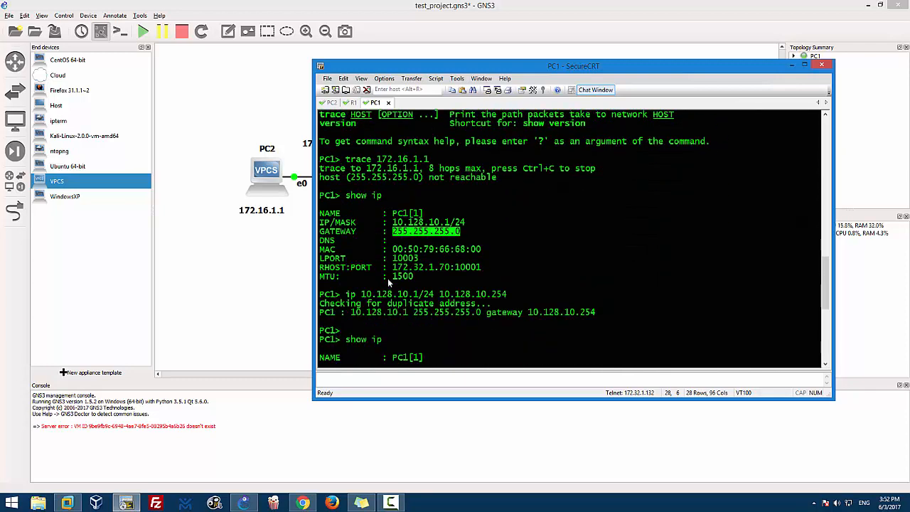
{"action": "scroll", "coordinate": [388, 270], "scroll_direction": "down", "scroll_amount": 7}
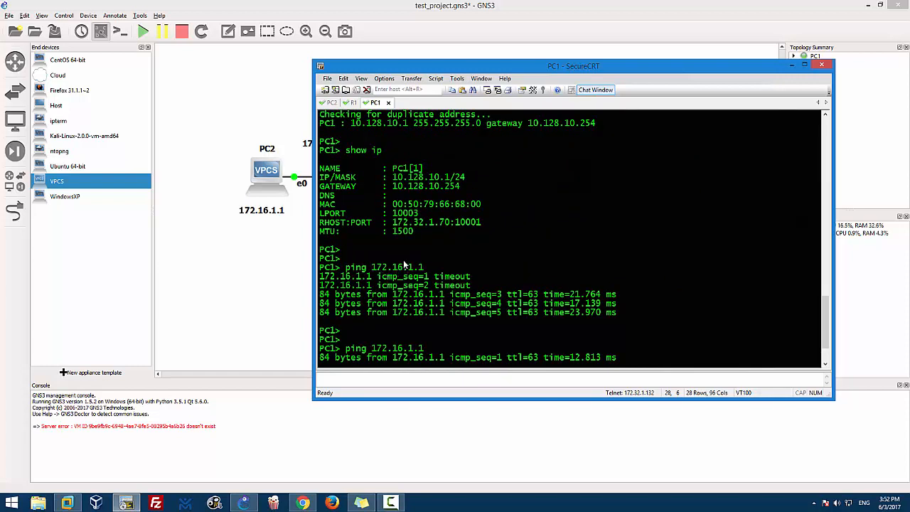
{"action": "scroll", "coordinate": [390, 223], "scroll_direction": "up", "scroll_amount": 3}
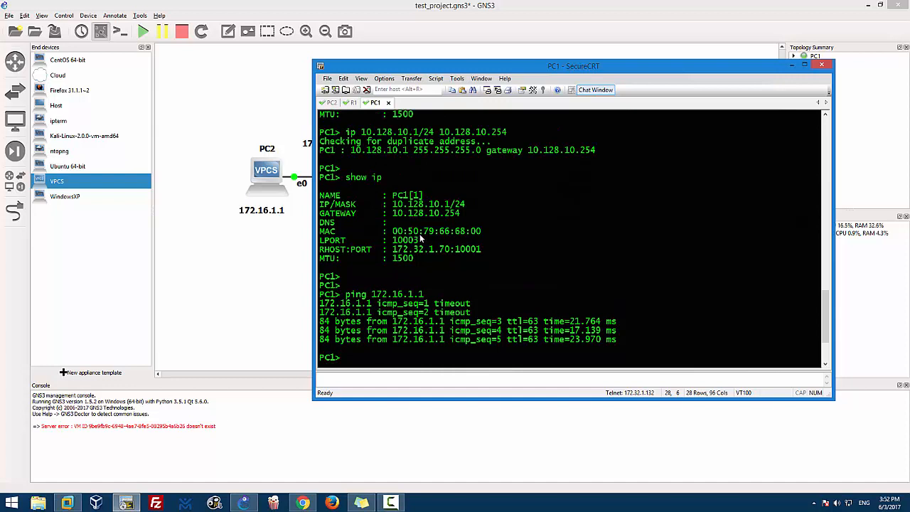
{"action": "scroll", "coordinate": [418, 239], "scroll_direction": "up", "scroll_amount": 1}
{"action": "scroll", "coordinate": [418, 239], "scroll_direction": "up", "scroll_amount": 2}
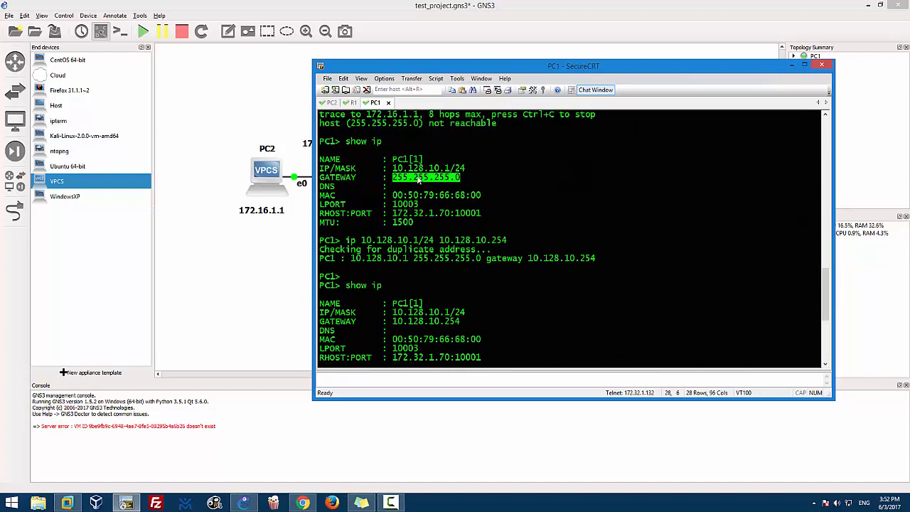
{"action": "scroll", "coordinate": [368, 161], "scroll_direction": "up", "scroll_amount": 2}
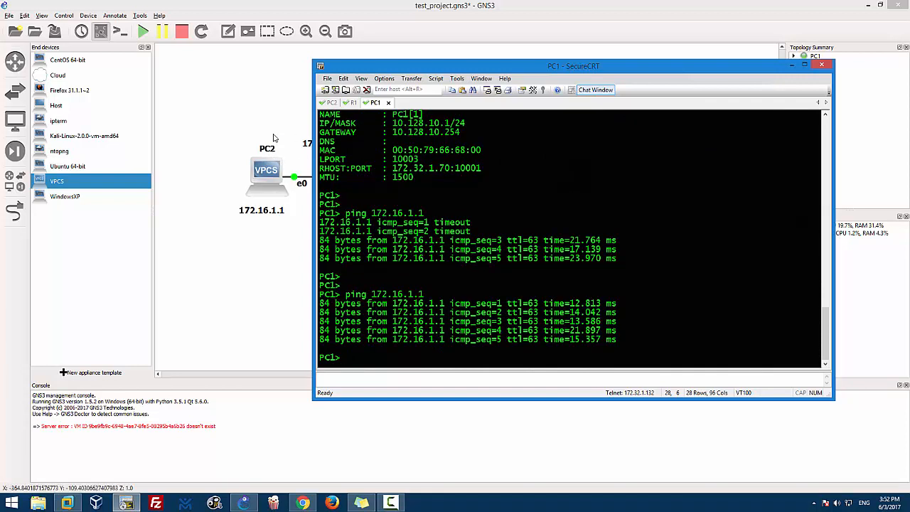
- Return to the GNS3 topology and stop all devices in the project
{"action": "left_click", "coordinate": [250, 116]}
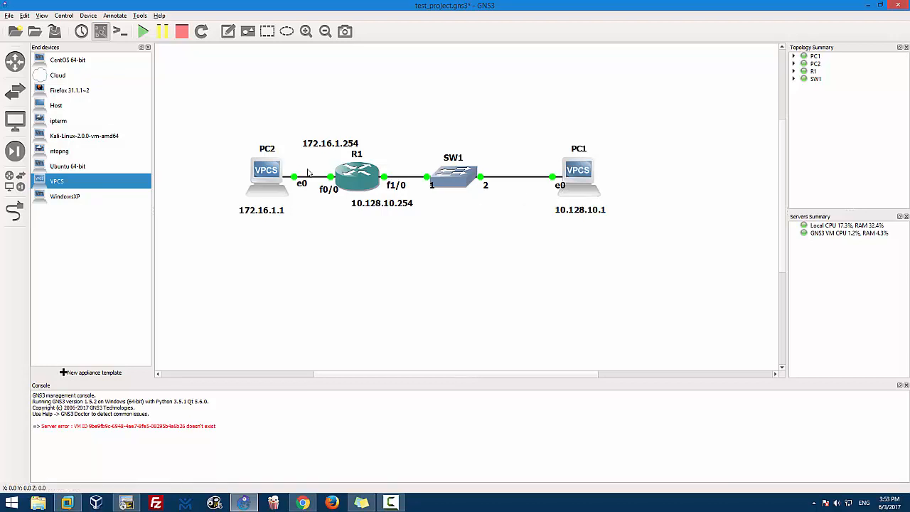
{"action": "left_click", "coordinate": [182, 32]}
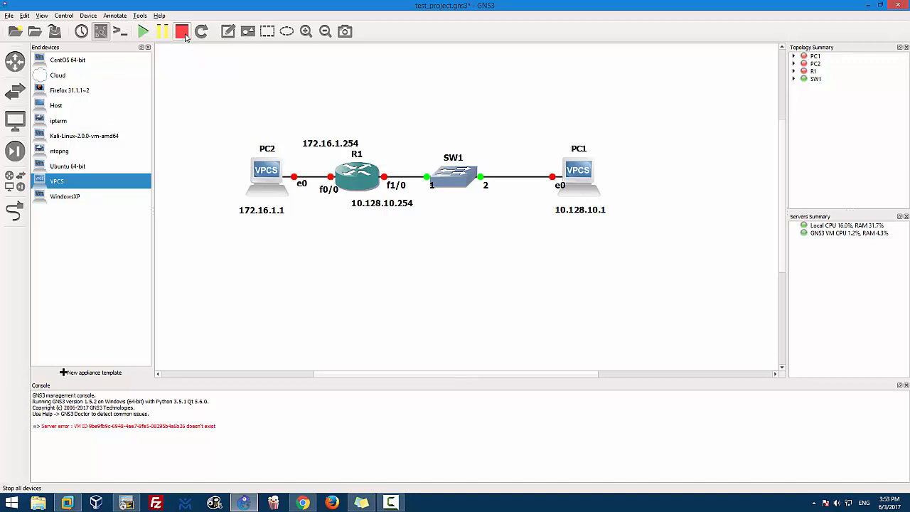